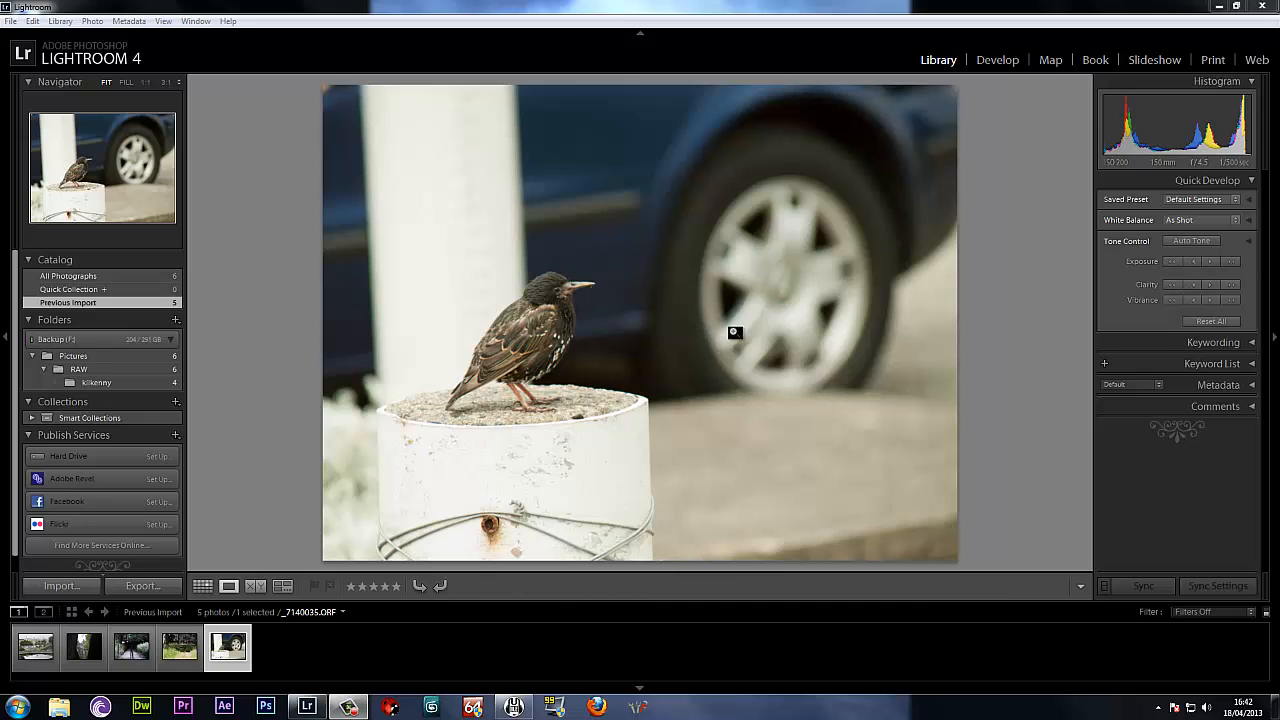
Open the bird photo in the Develop module.
{"action": "left_click", "coordinate": [1012, 64]}
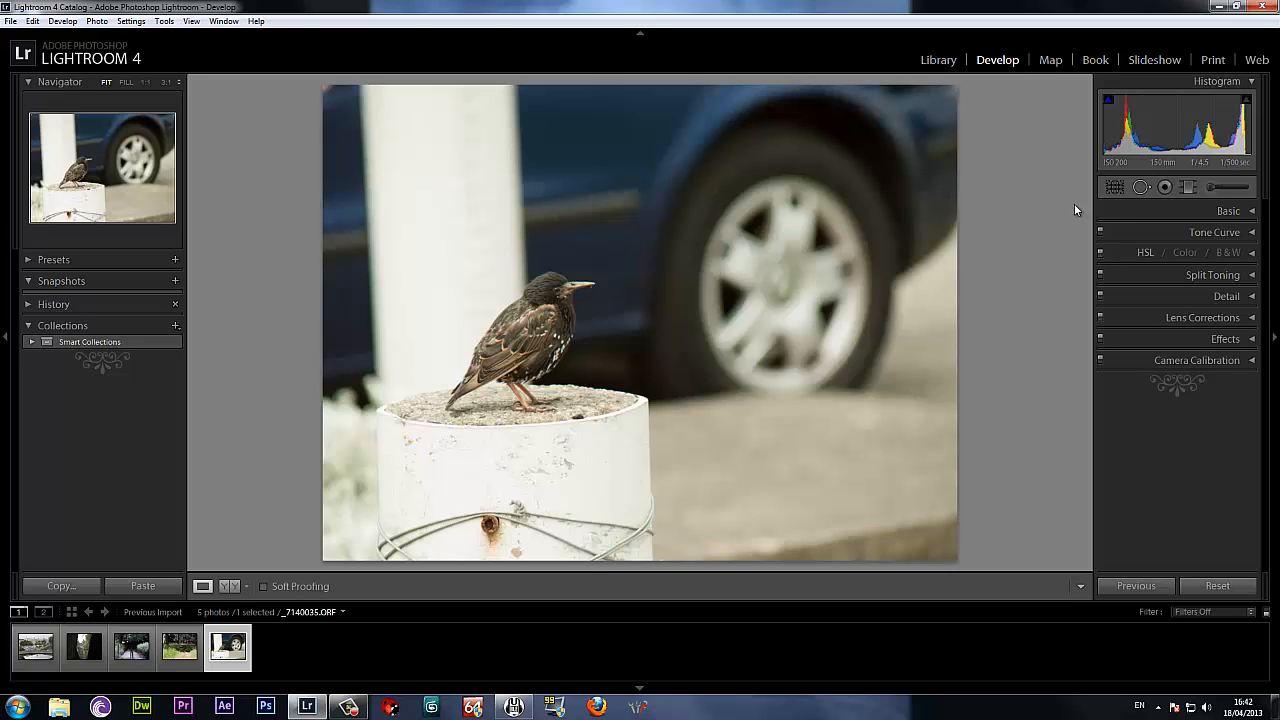
{"action": "left_click", "coordinate": [1115, 187]}
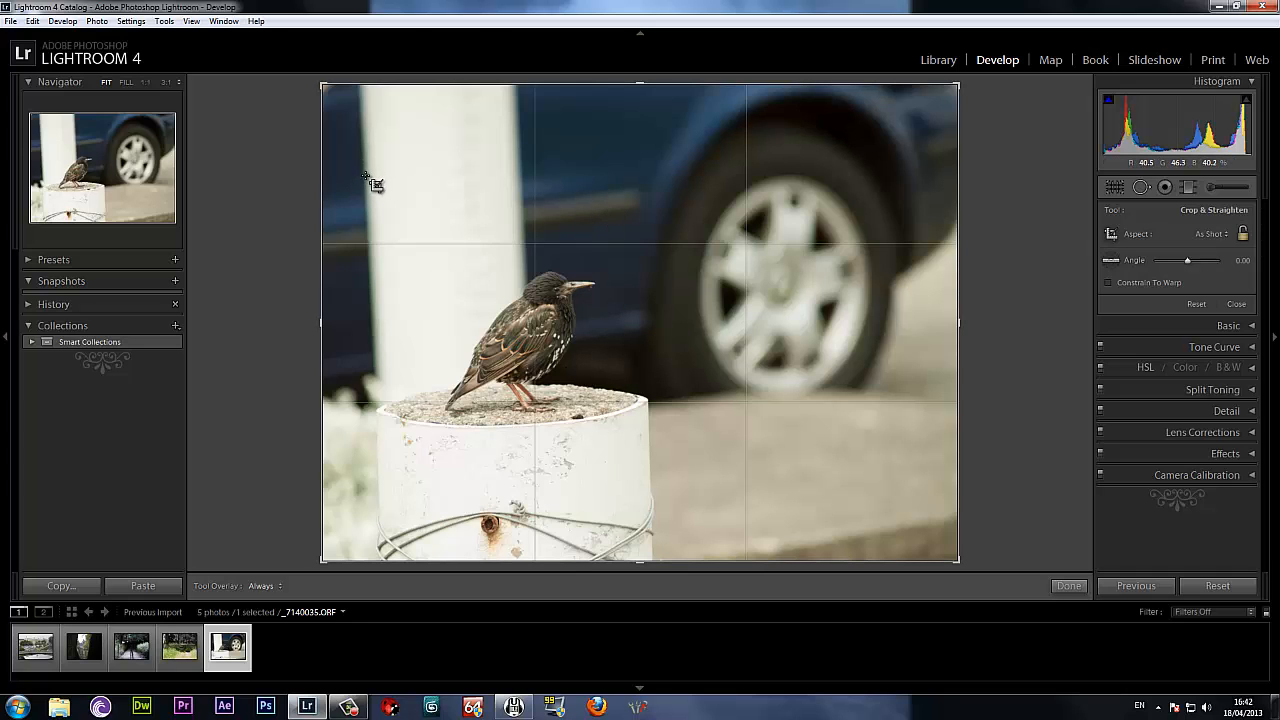
{"action": "left_click_drag", "start_coordinate": [337, 170], "coordinate": [749, 569]}
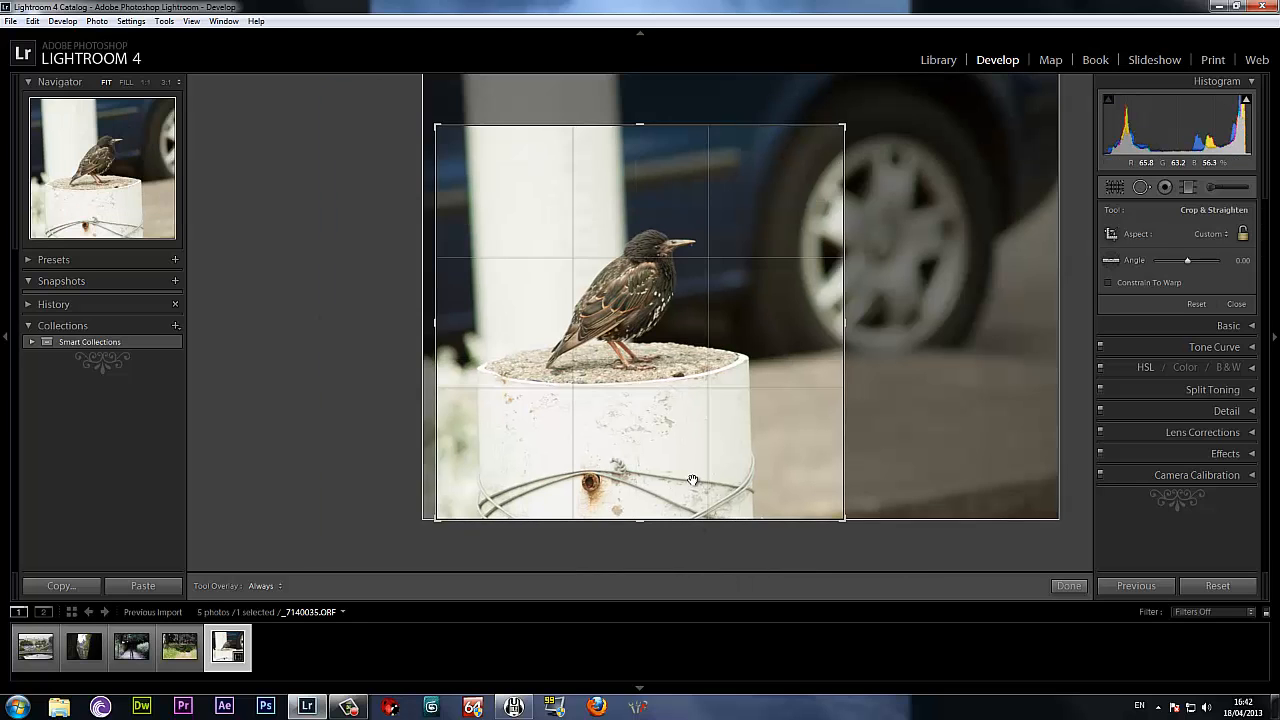
{"action": "left_click", "coordinate": [1068, 585]}
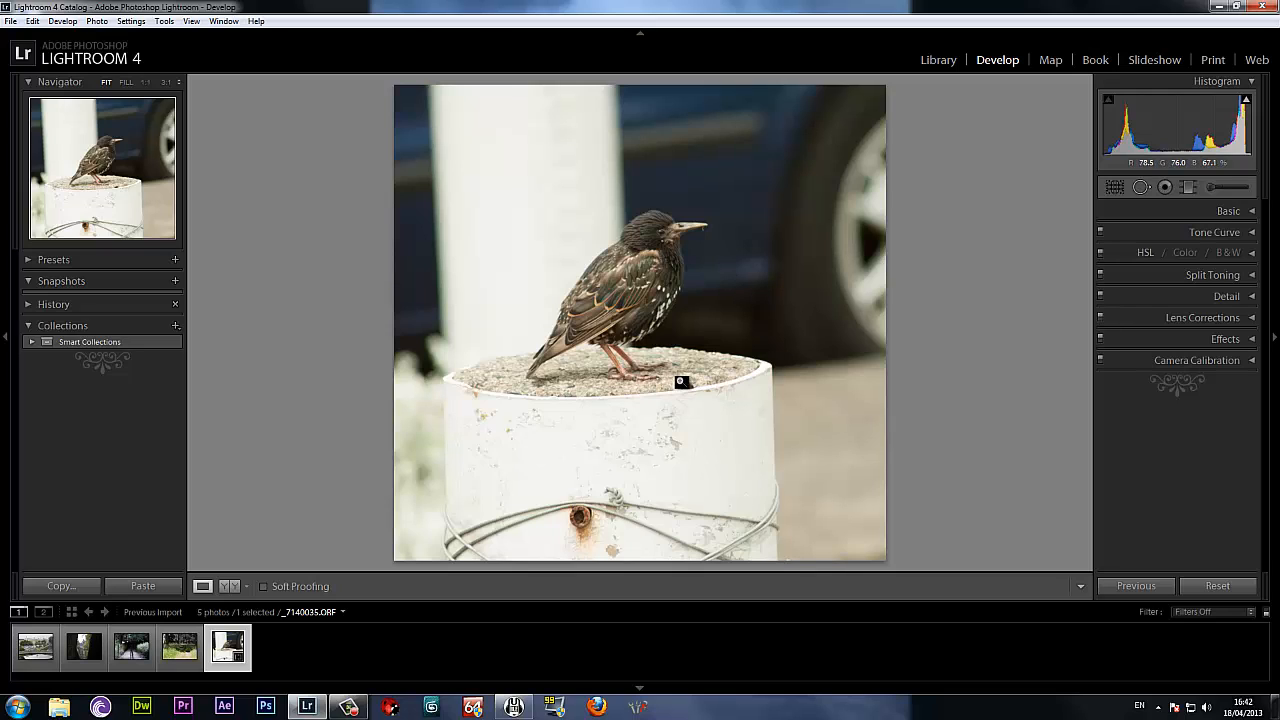
{"action": "left_click", "coordinate": [1217, 586]}
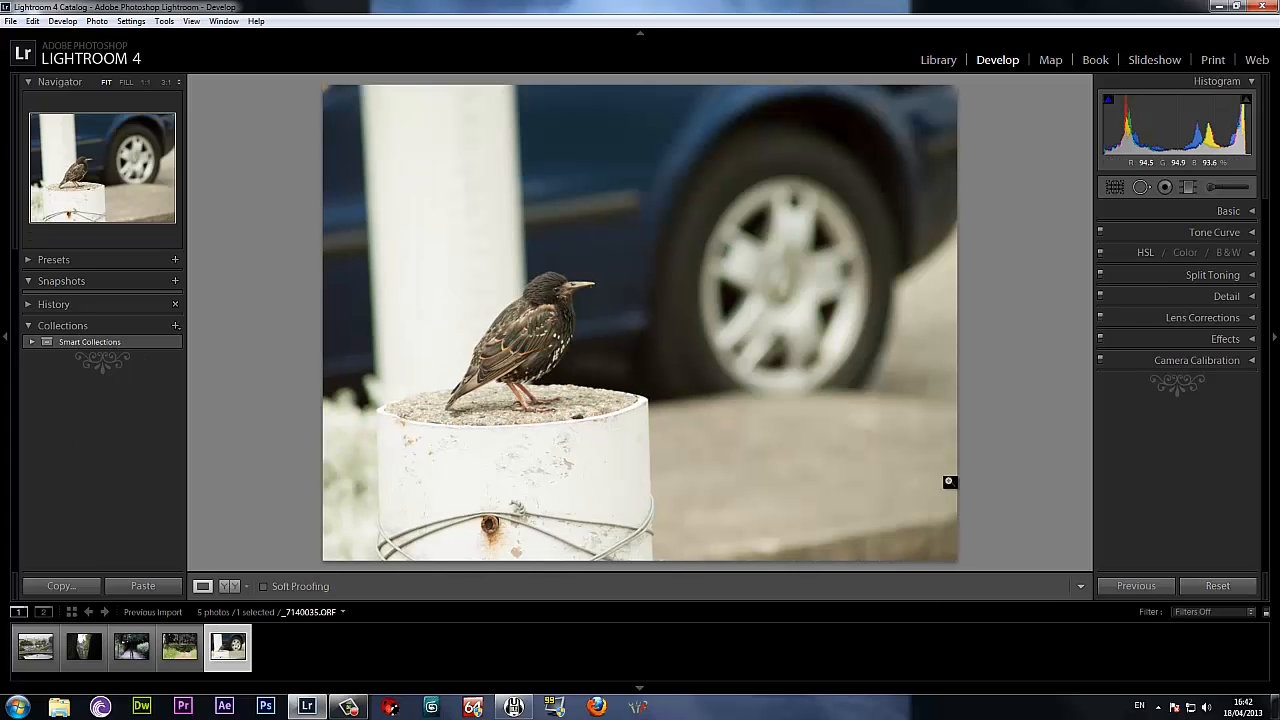
Crop the bird photo to a landscape frame around the bird, post and car wheel, and compare it in the before/after view.
{"action": "key", "text": "r"}
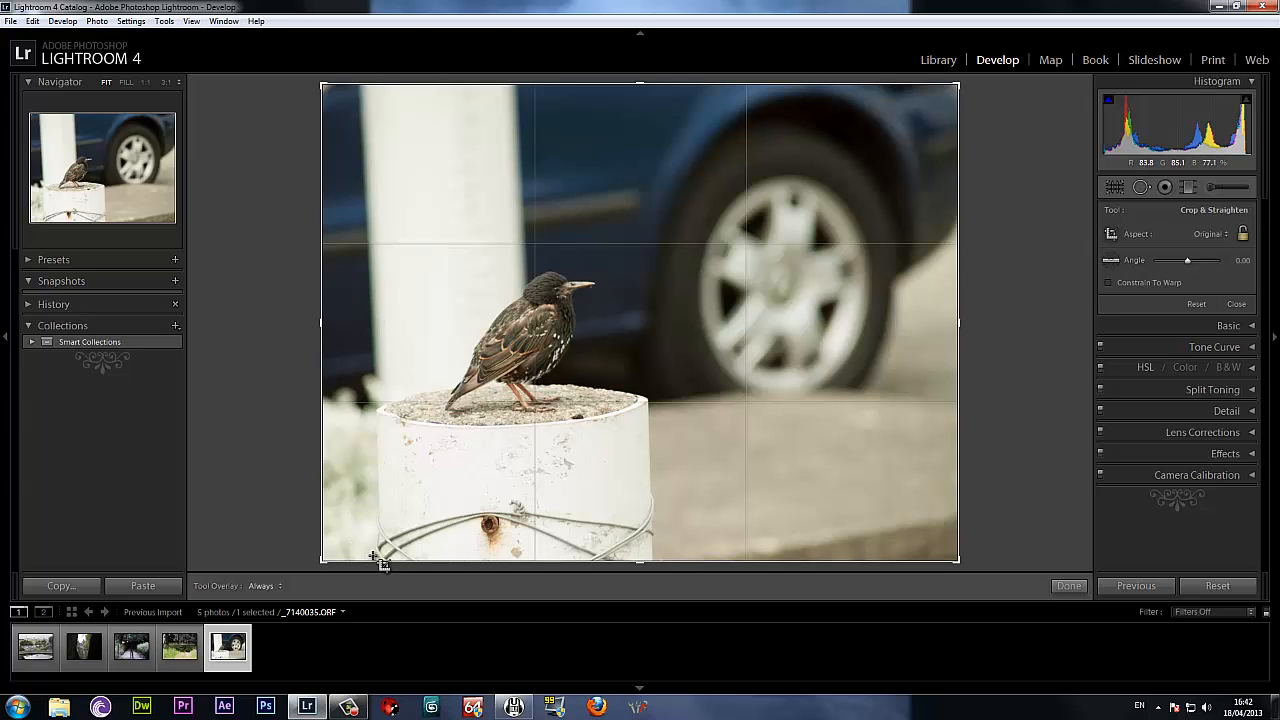
{"action": "left_click_drag", "start_coordinate": [372, 554], "coordinate": [825, 209]}
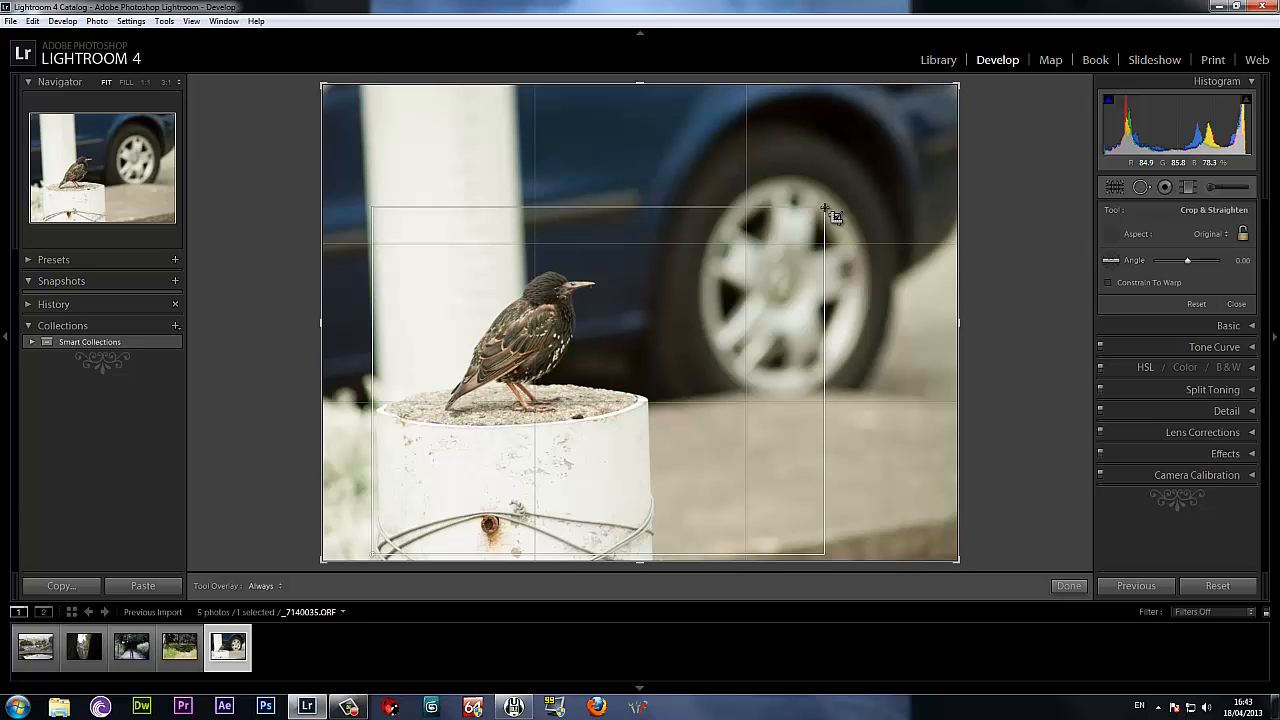
{"action": "left_click_drag", "start_coordinate": [825, 208], "coordinate": [832, 208]}
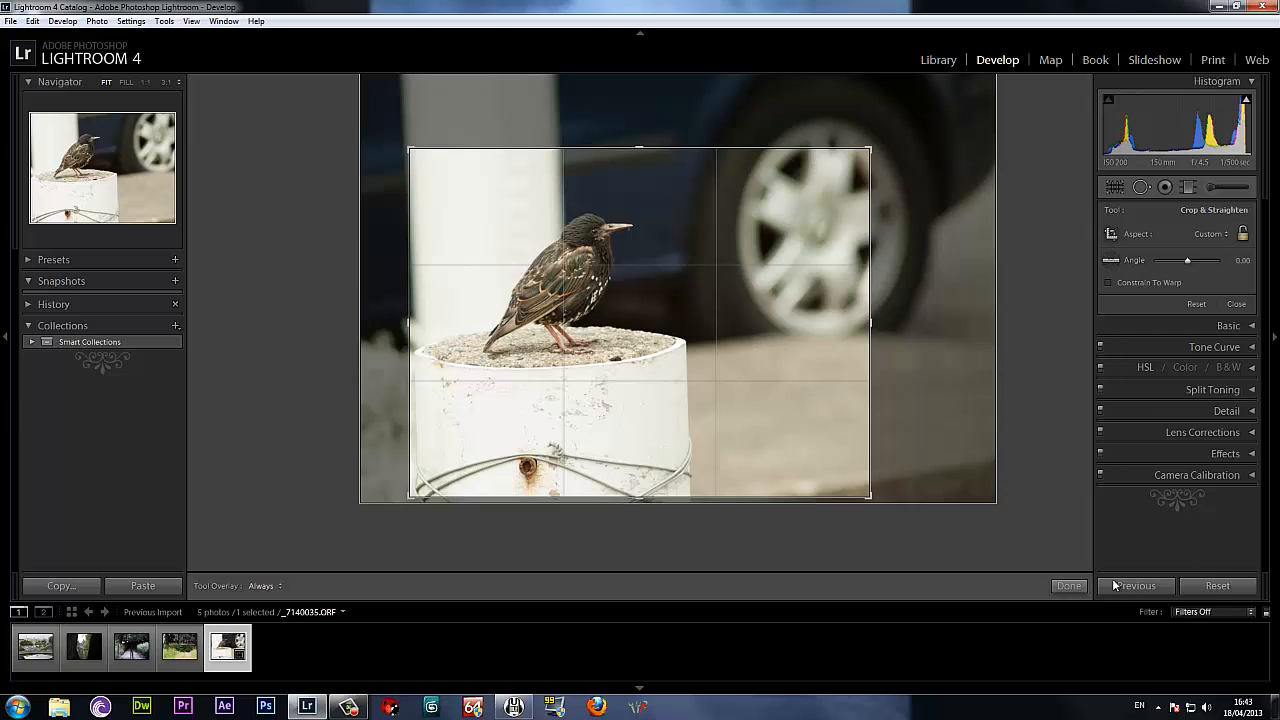
{"action": "left_click", "coordinate": [1066, 586]}
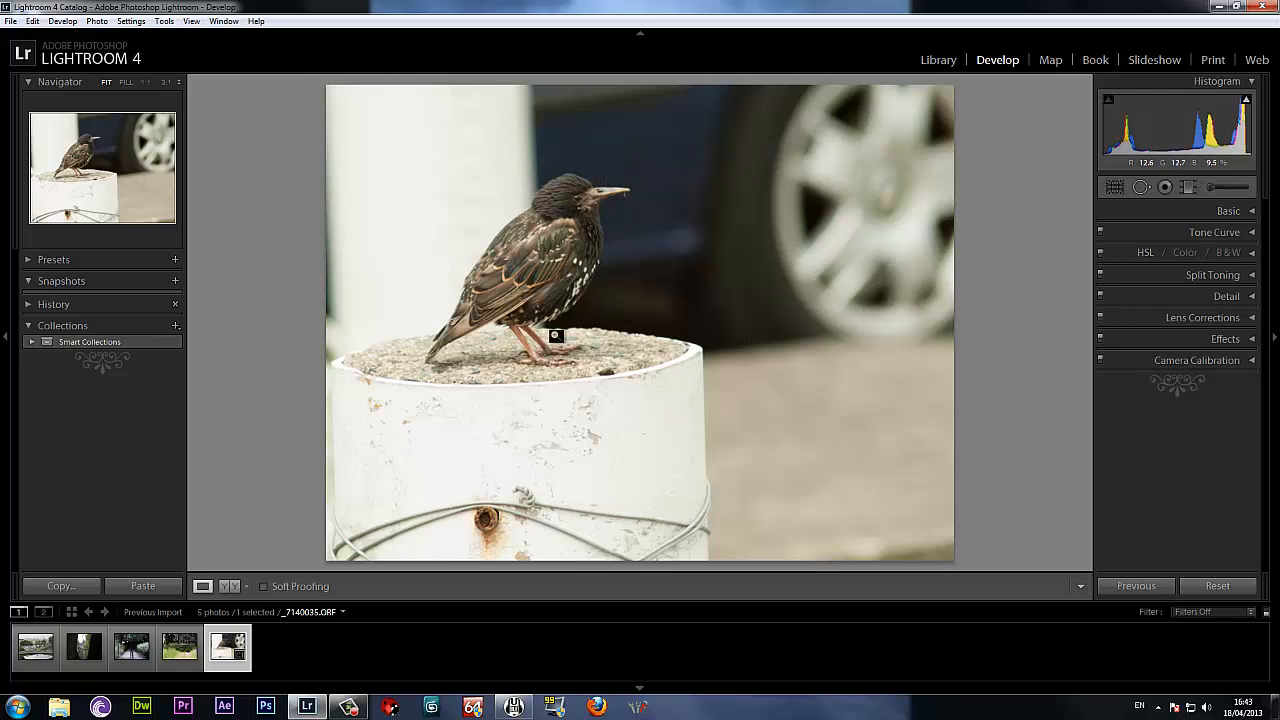
{"action": "key", "text": "y"}
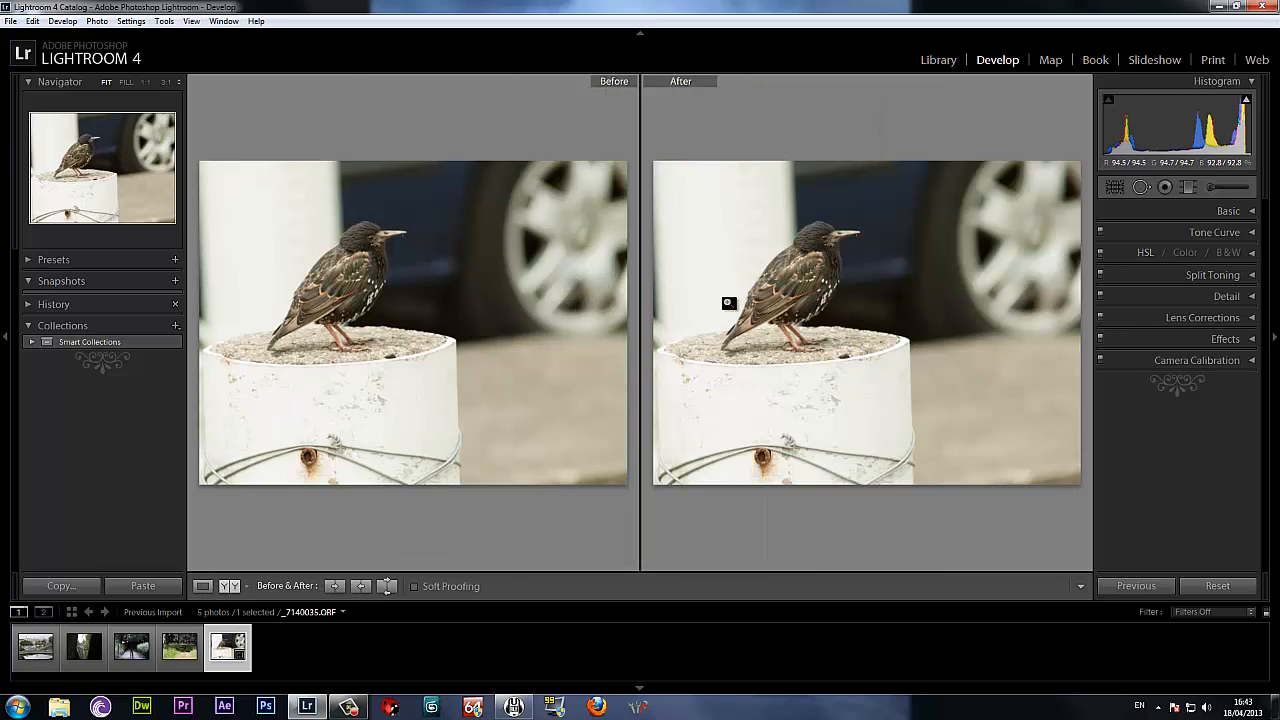
{"action": "key", "text": "y"}
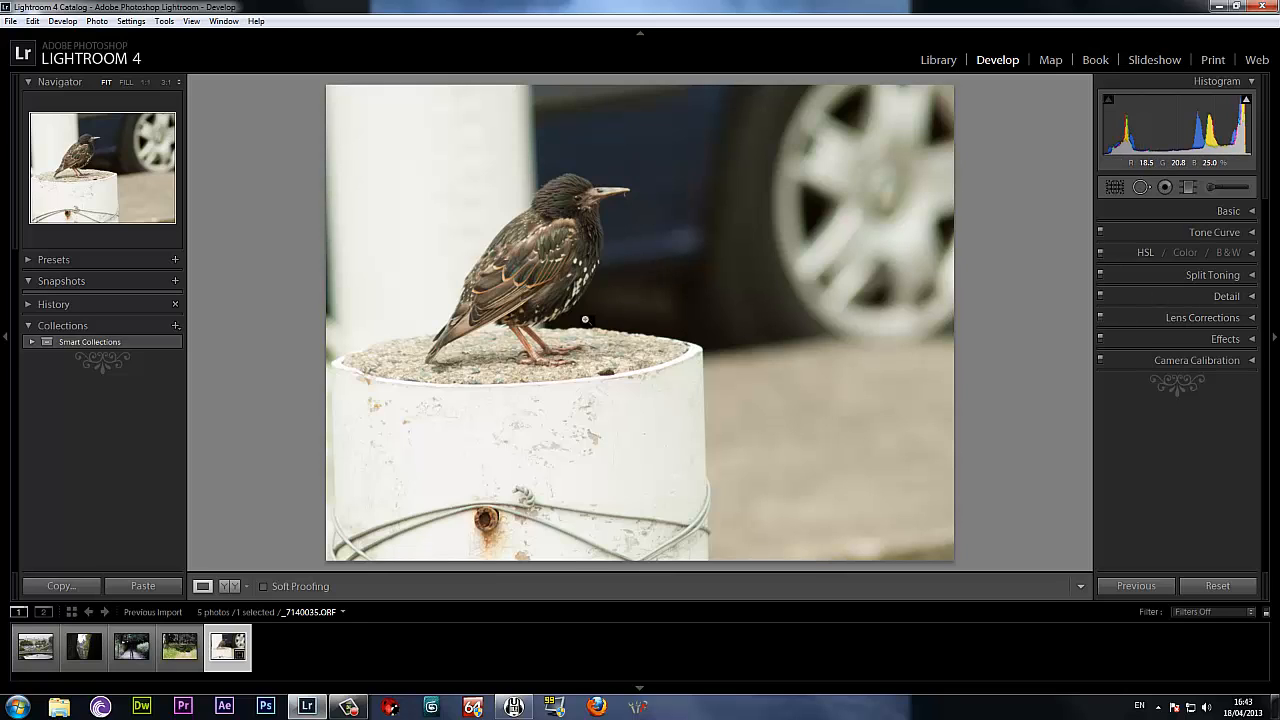
Paint a new Adjustment Brush mask over the bird with a size 15 brush.
{"action": "left_click", "coordinate": [1229, 188]}
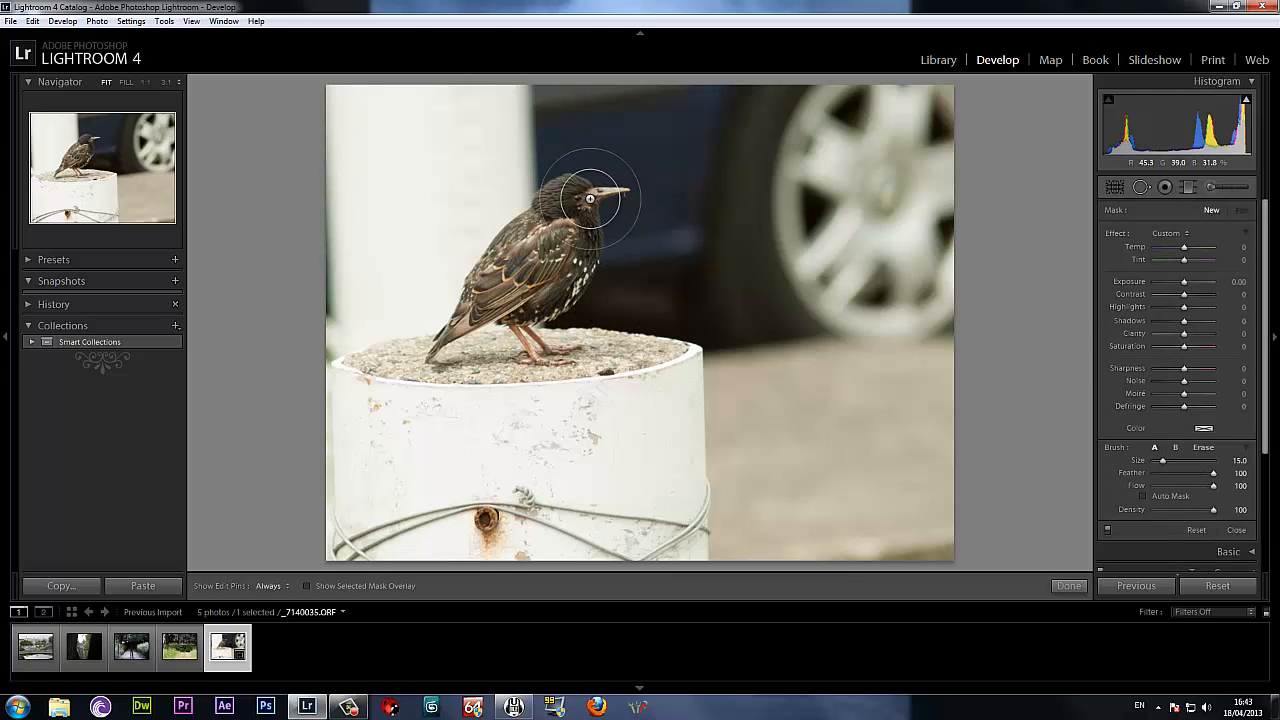
{"action": "mouse_move", "coordinate": [588, 193]}
{"action": "left_mouse_down"}
{"action": "mouse_move", "coordinate": [555, 186]}
{"action": "mouse_move", "coordinate": [584, 189]}
{"action": "mouse_move", "coordinate": [562, 190]}
{"action": "mouse_move", "coordinate": [463, 281]}
{"action": "mouse_move", "coordinate": [448, 333]}
{"action": "mouse_move", "coordinate": [446, 322]}
{"action": "mouse_move", "coordinate": [492, 314]}
{"action": "mouse_move", "coordinate": [540, 355]}
{"action": "mouse_move", "coordinate": [525, 317]}
{"action": "mouse_move", "coordinate": [574, 279]}
{"action": "mouse_move", "coordinate": [586, 200]}
{"action": "left_mouse_up"}
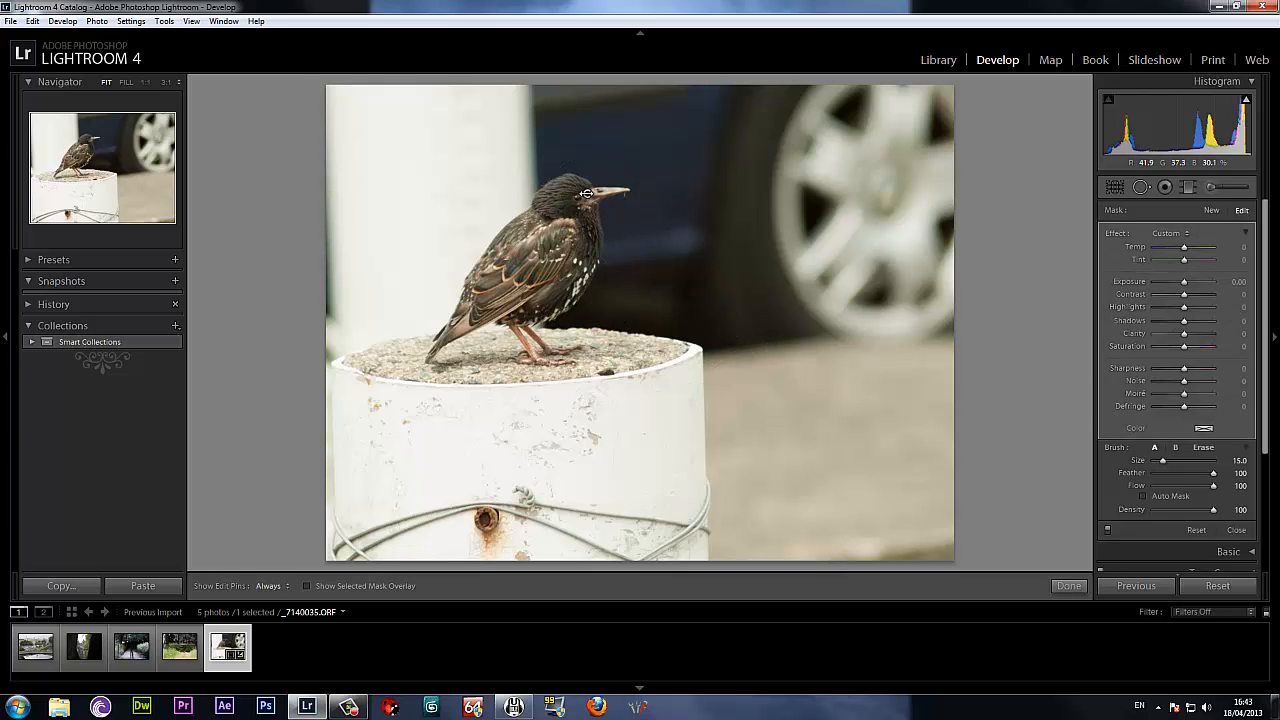
{"action": "mouse_move", "coordinate": [588, 193]}
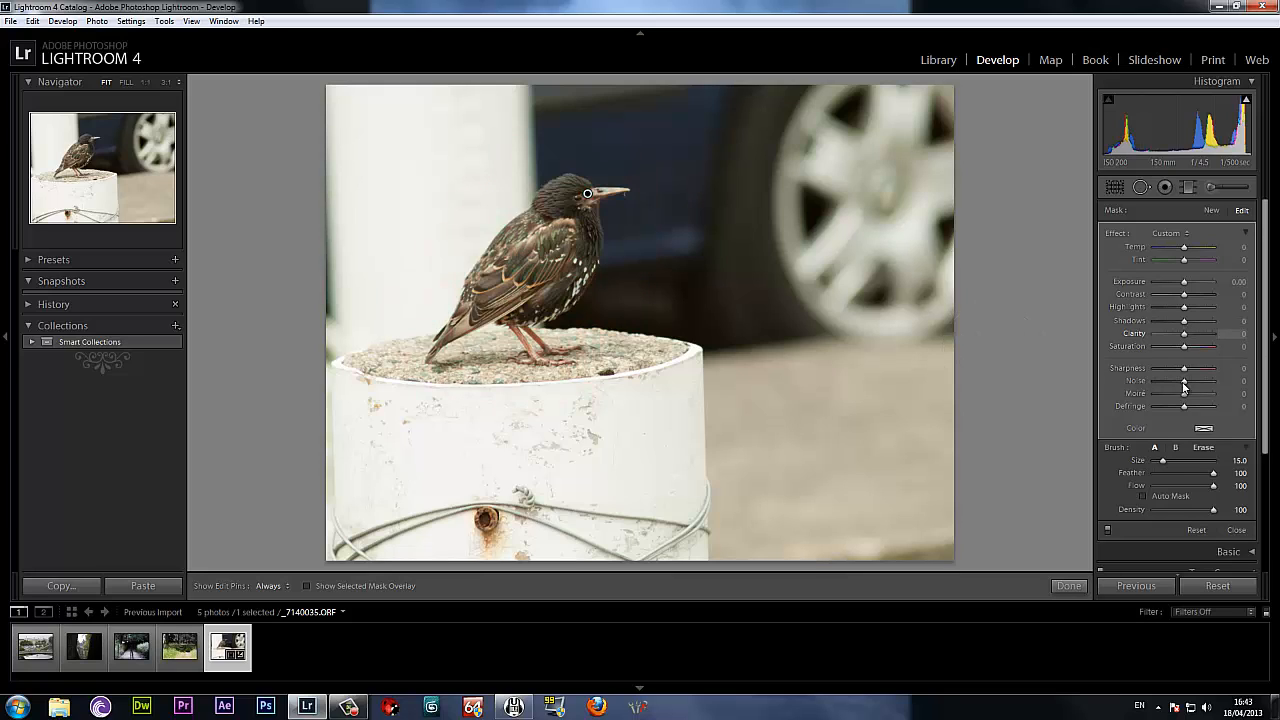
Set the bird mask's Sharpness to 100, Noise to -66 and Clarity to 6.
{"action": "left_click_drag", "start_coordinate": [1185, 373], "coordinate": [1222, 373]}
{"action": "mouse_move", "coordinate": [1183, 382]}
{"action": "left_mouse_down"}
{"action": "mouse_move", "coordinate": [1155, 381]}
{"action": "mouse_move", "coordinate": [1190, 398]}
{"action": "mouse_move", "coordinate": [1166, 398]}
{"action": "left_mouse_up"}
{"action": "mouse_move", "coordinate": [1183, 341]}
{"action": "left_mouse_down"}
{"action": "mouse_move", "coordinate": [1216, 338]}
{"action": "mouse_move", "coordinate": [1189, 338]}
{"action": "left_mouse_up"}
{"action": "scroll", "coordinate": [1268, 300], "scroll_direction": "down", "scroll_amount": 3}
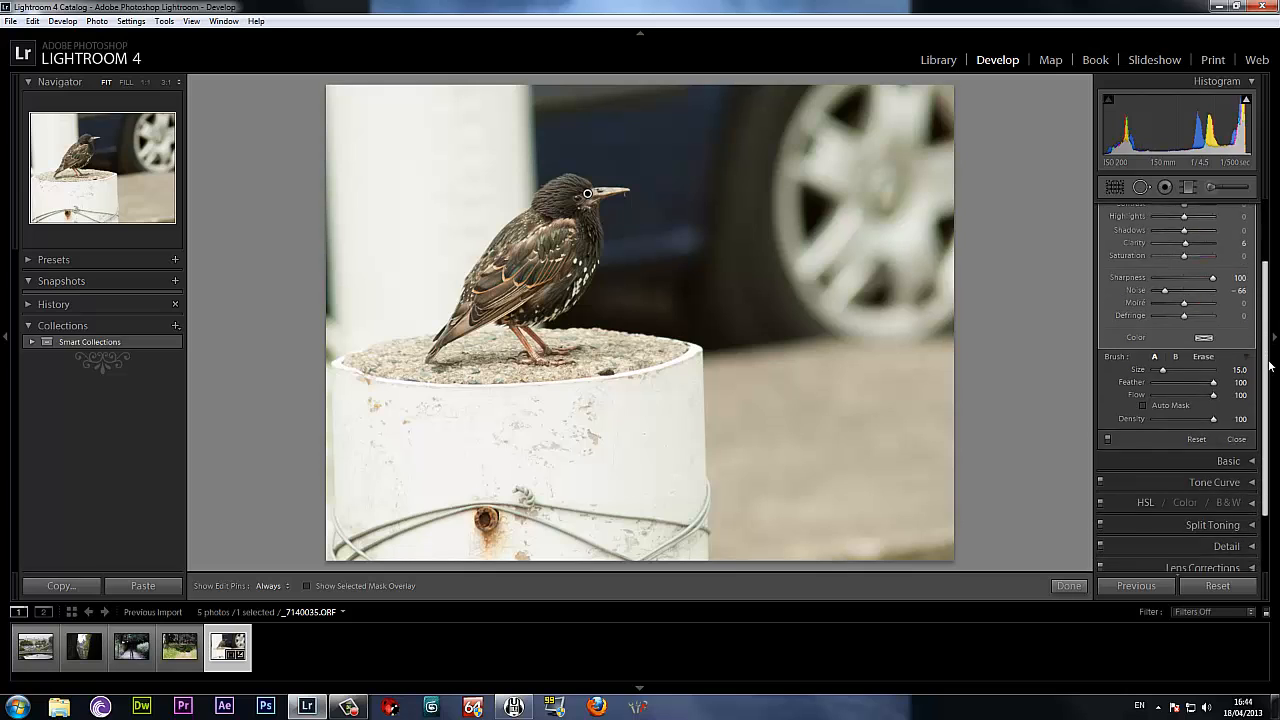
Set the bird mask's Saturation to 43, Highlights to -59, Contrast to -89 and Exposure to -0.32.
{"action": "scroll", "coordinate": [1271, 316], "scroll_direction": "up", "scroll_amount": 3}
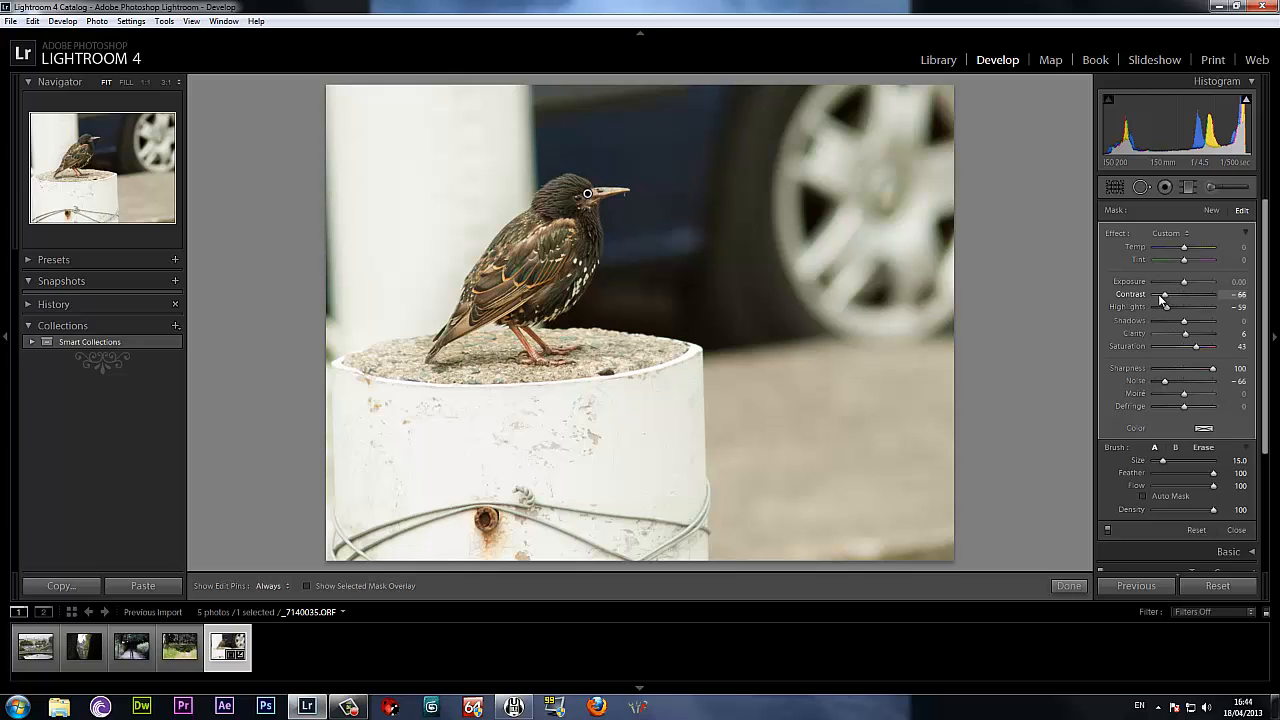
{"action": "left_click_drag", "start_coordinate": [1159, 297], "coordinate": [1209, 302]}
{"action": "left_click_drag", "start_coordinate": [1106, 299], "coordinate": [1156, 301]}
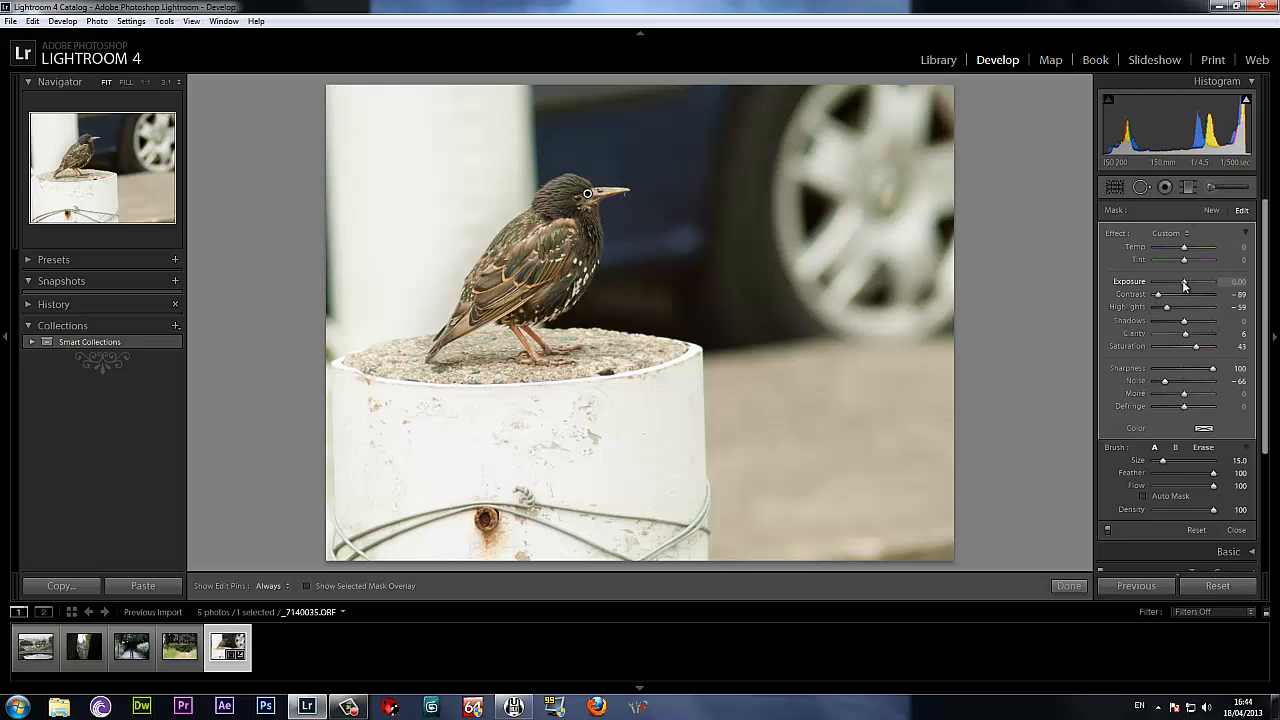
{"action": "left_click_drag", "start_coordinate": [1181, 285], "coordinate": [1180, 287]}
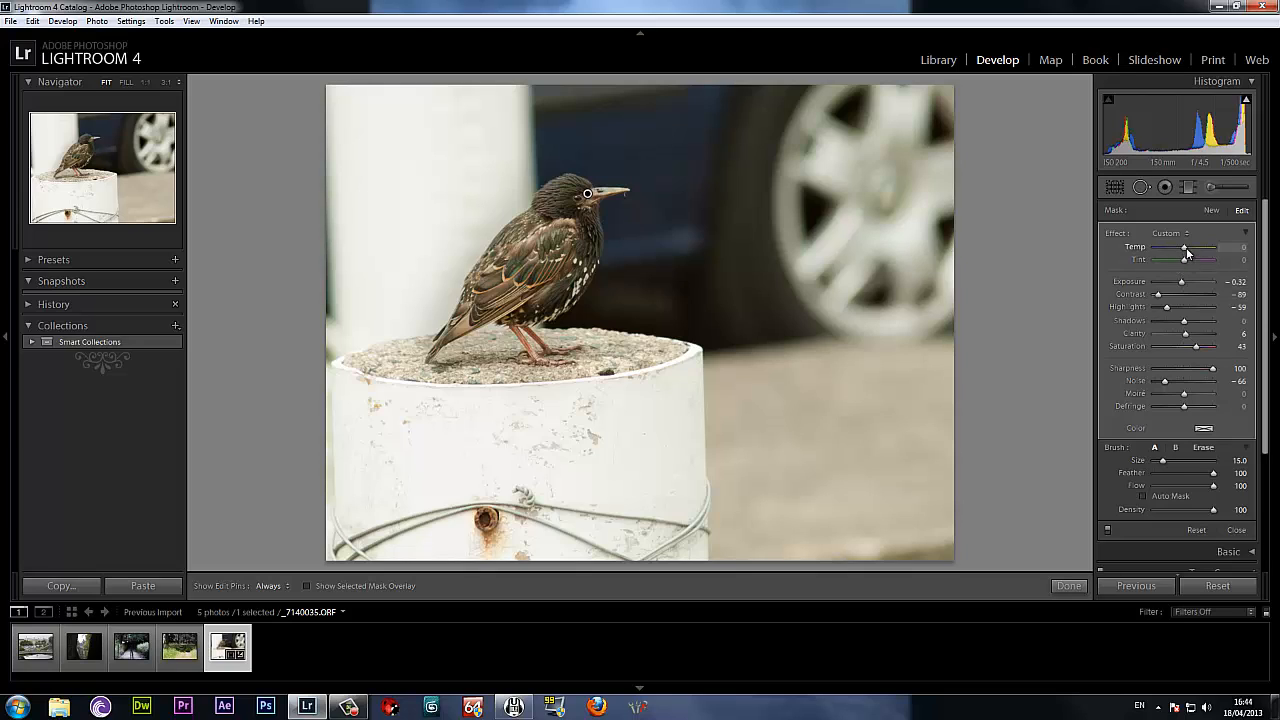
Try cooler and tinted looks on the bird mask, settling on Temp 17 and Tint 0.
{"action": "mouse_move", "coordinate": [1189, 250]}
{"action": "left_mouse_down"}
{"action": "mouse_move", "coordinate": [1180, 256]}
{"action": "mouse_move", "coordinate": [1203, 265]}
{"action": "mouse_move", "coordinate": [1178, 264]}
{"action": "left_mouse_up"}
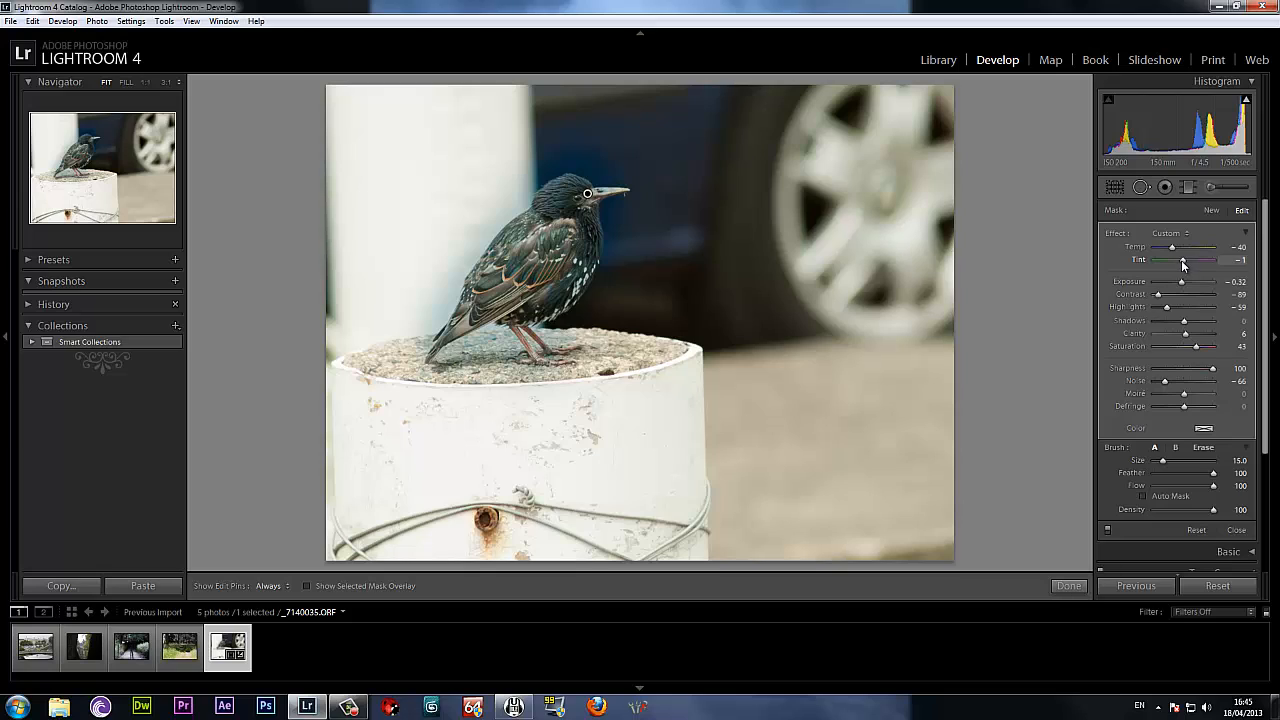
{"action": "left_click_drag", "start_coordinate": [1181, 260], "coordinate": [1200, 266]}
{"action": "left_click_drag", "start_coordinate": [1210, 268], "coordinate": [1203, 268]}
{"action": "mouse_move", "coordinate": [1193, 253]}
{"action": "left_mouse_down"}
{"action": "mouse_move", "coordinate": [1224, 254]}
{"action": "mouse_move", "coordinate": [1149, 257]}
{"action": "mouse_move", "coordinate": [1244, 261]}
{"action": "mouse_move", "coordinate": [1191, 263]}
{"action": "left_mouse_up"}
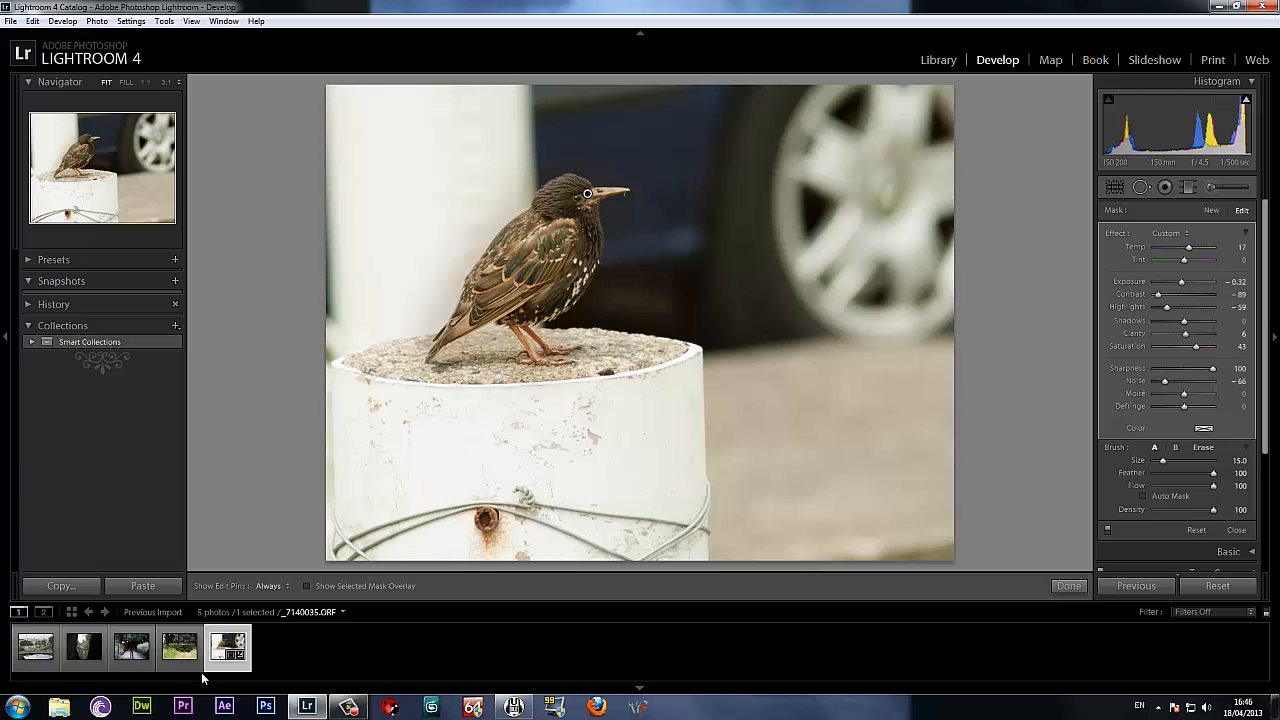
On the woodland path photo, set Exposure to -0.48, Contrast to +12, Shadows to +43 and Blacks to +17.
{"action": "left_click", "coordinate": [180, 650]}
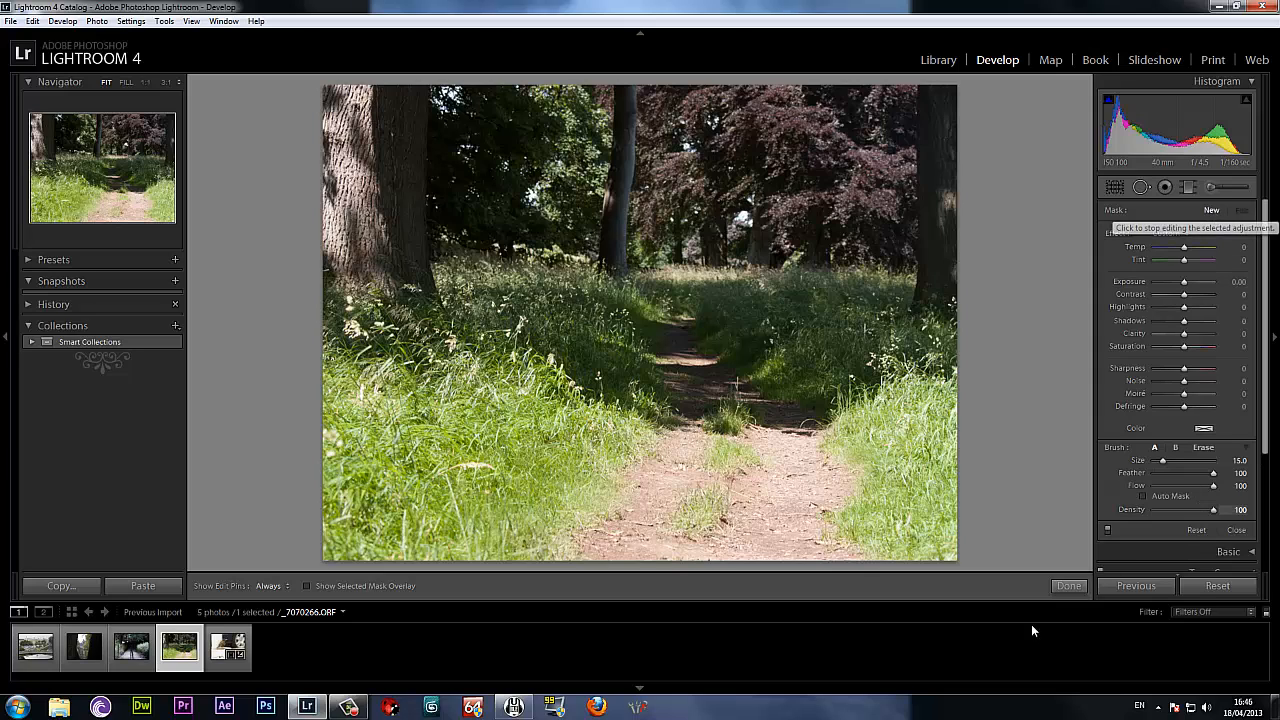
{"action": "left_click", "coordinate": [1068, 586]}
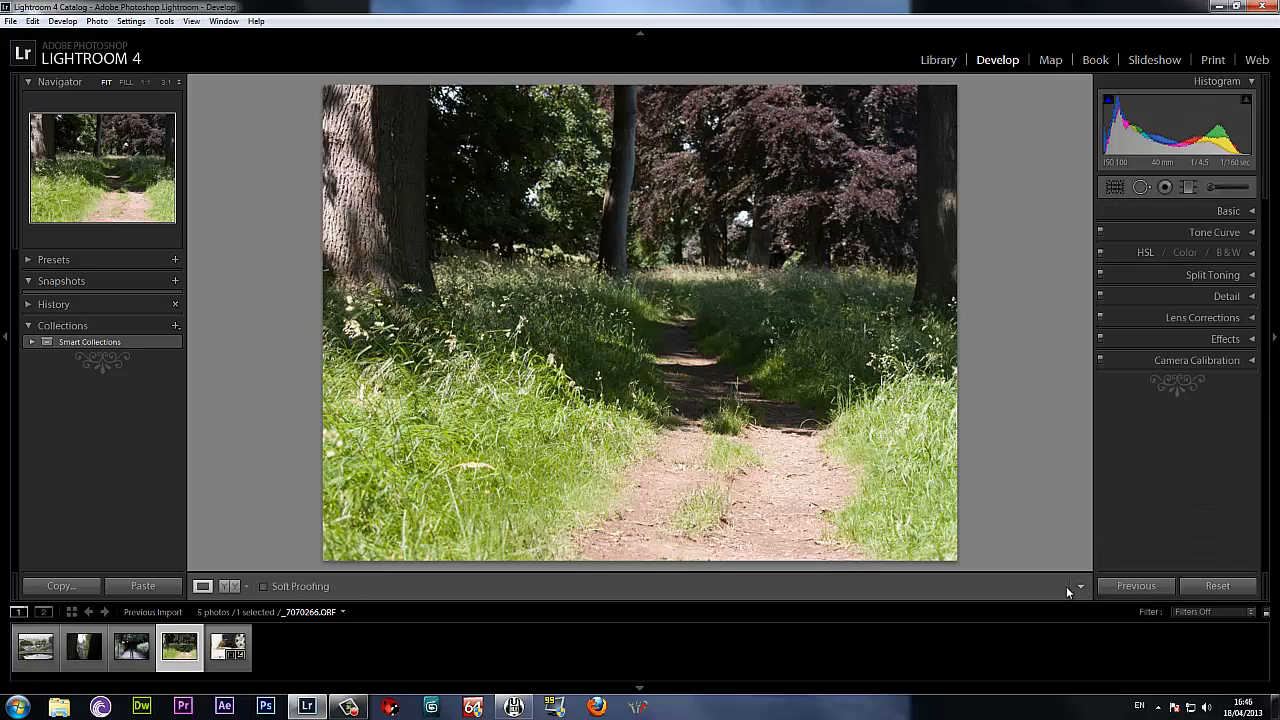
{"action": "left_click", "coordinate": [1229, 212]}
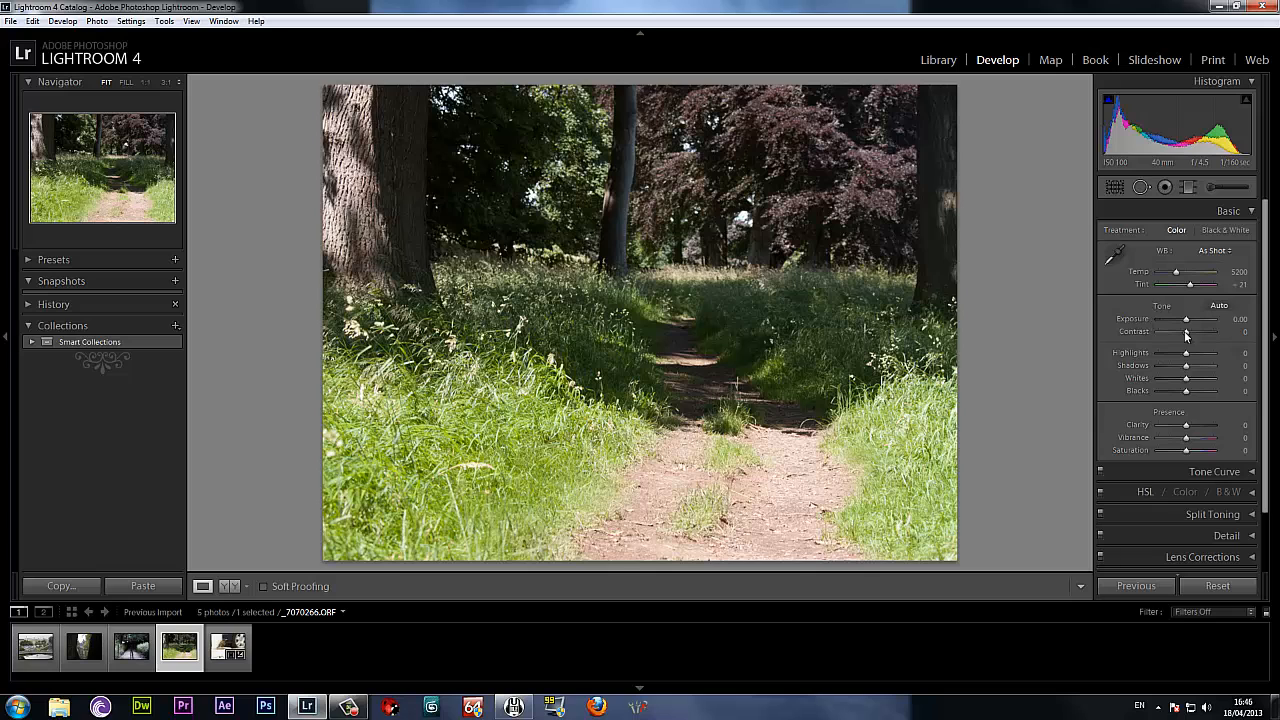
{"action": "left_click_drag", "start_coordinate": [1186, 323], "coordinate": [1182, 323]}
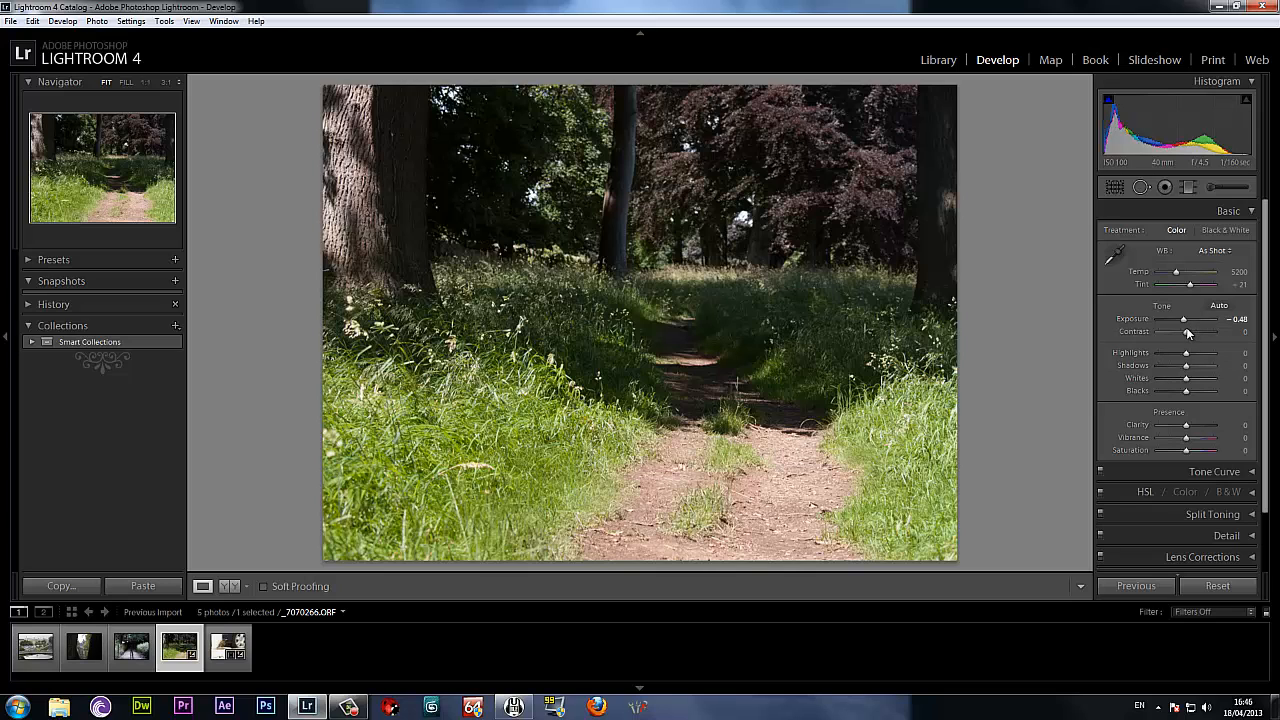
{"action": "left_click_drag", "start_coordinate": [1186, 332], "coordinate": [1190, 338]}
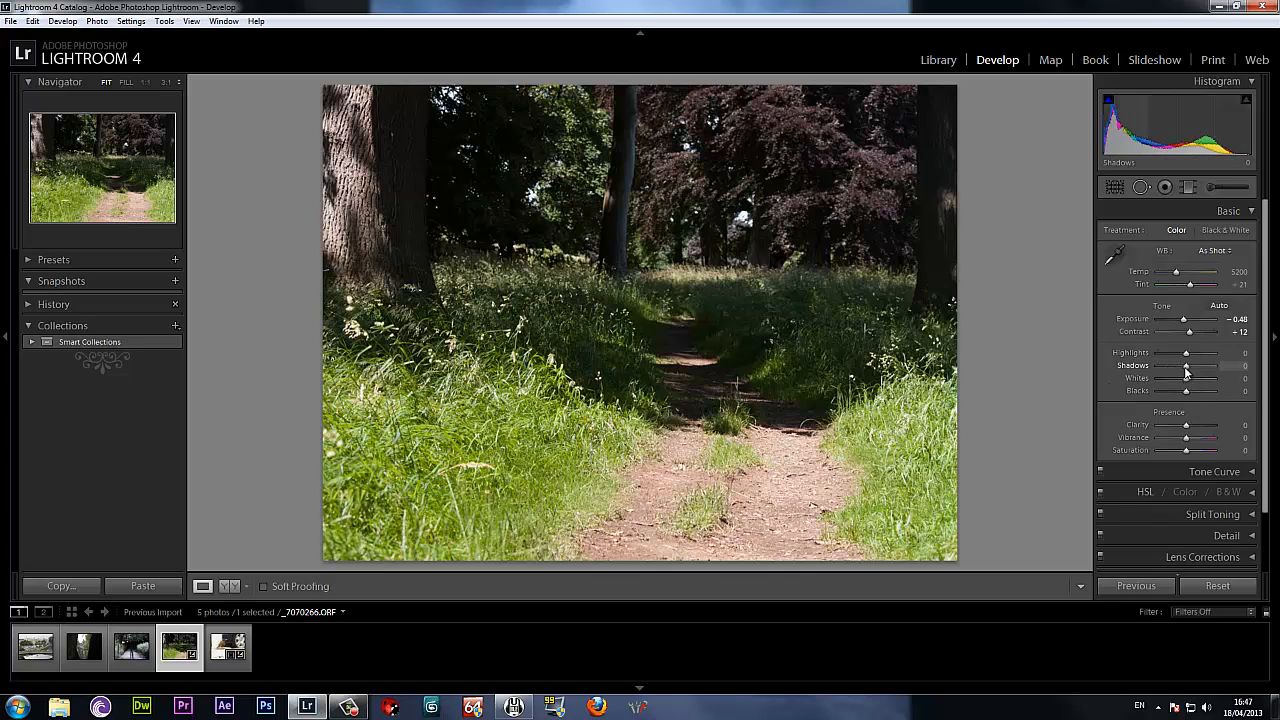
{"action": "mouse_move", "coordinate": [1186, 365]}
{"action": "left_mouse_down"}
{"action": "mouse_move", "coordinate": [1257, 387]}
{"action": "mouse_move", "coordinate": [1197, 383]}
{"action": "left_mouse_up"}
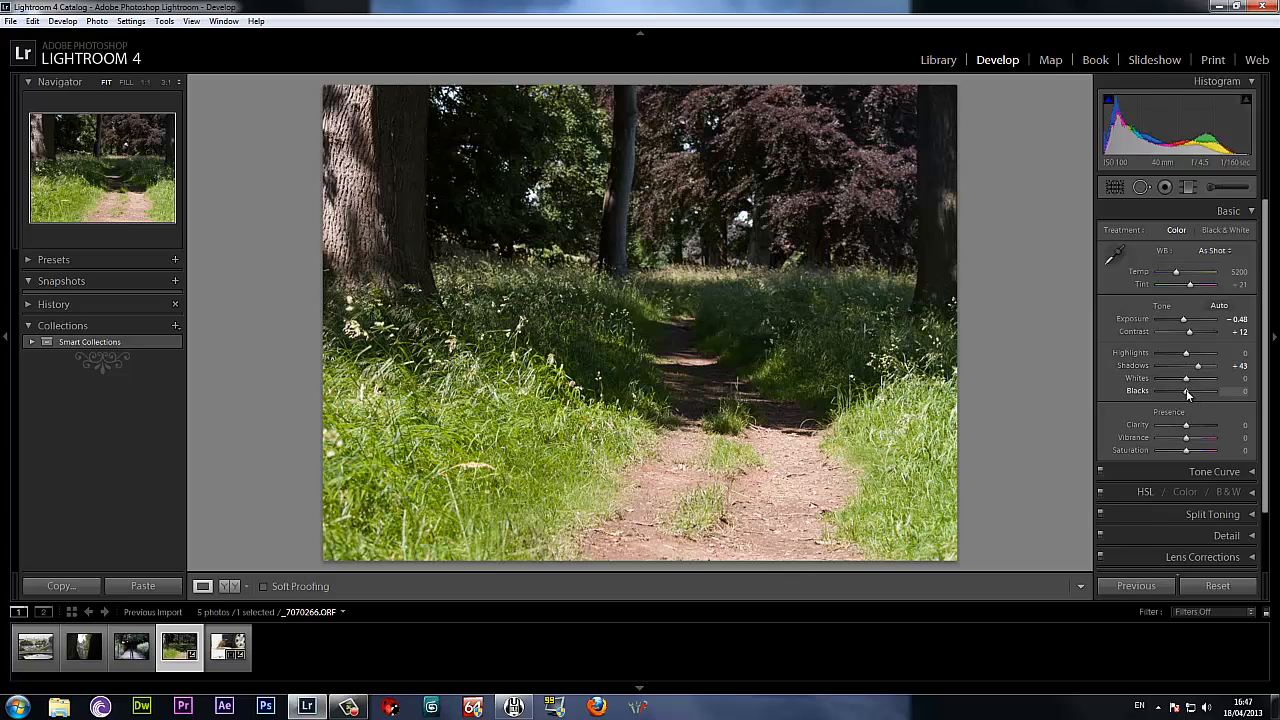
{"action": "mouse_move", "coordinate": [1186, 391]}
{"action": "left_mouse_down"}
{"action": "mouse_move", "coordinate": [1216, 397]}
{"action": "mouse_move", "coordinate": [1190, 393]}
{"action": "left_mouse_up"}
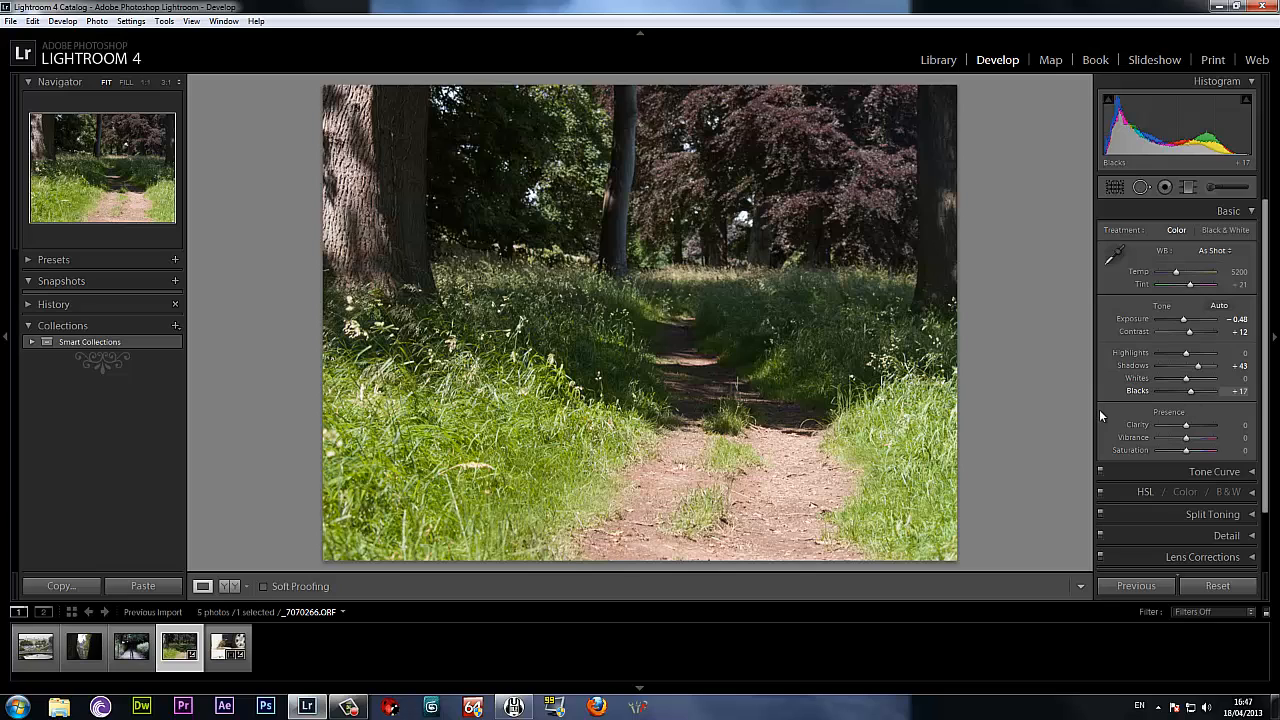
Crop the woodland path photo, trimming mainly its upper edge and right side.
{"action": "left_click", "coordinate": [1115, 188]}
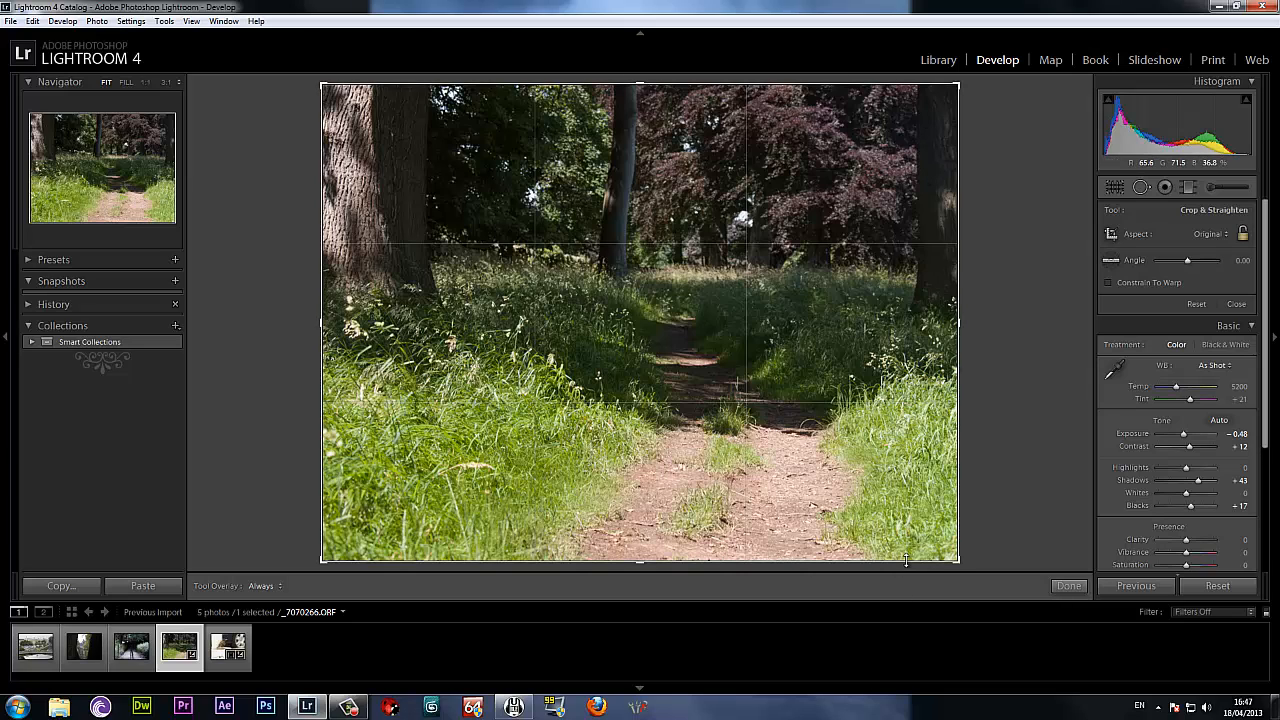
{"action": "left_click_drag", "start_coordinate": [905, 556], "coordinate": [336, 128]}
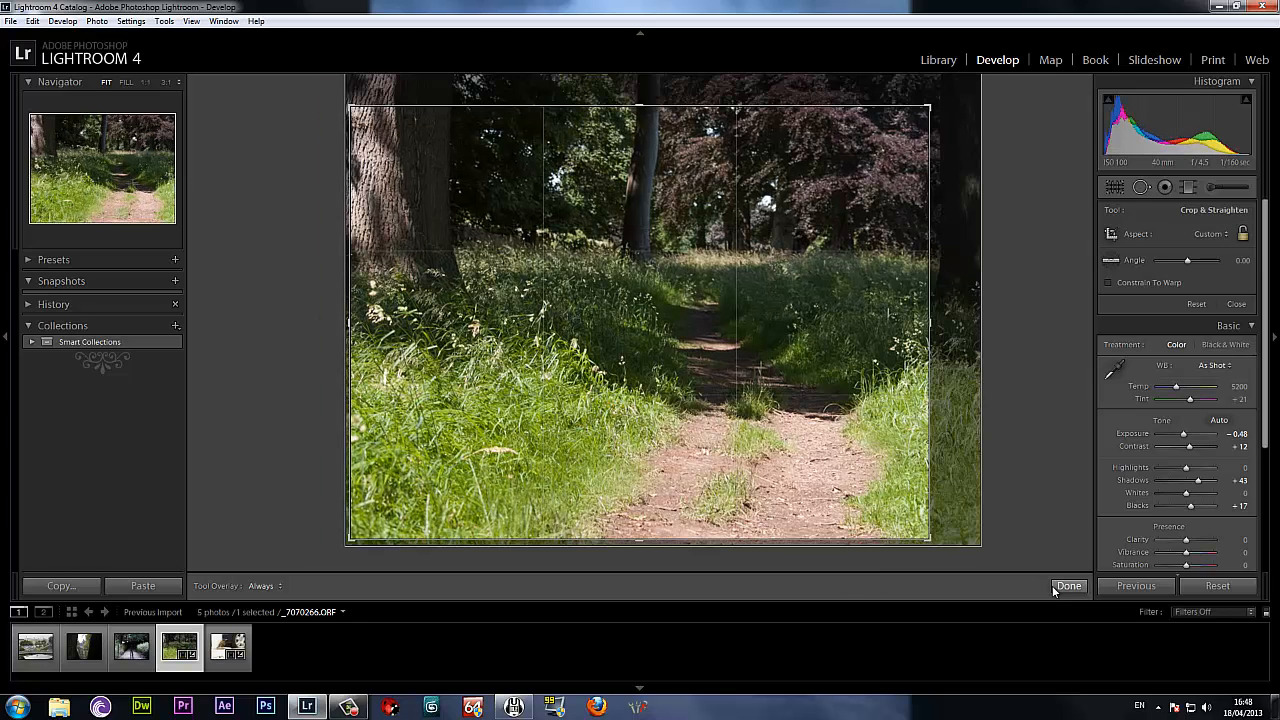
{"action": "key", "text": "Return"}
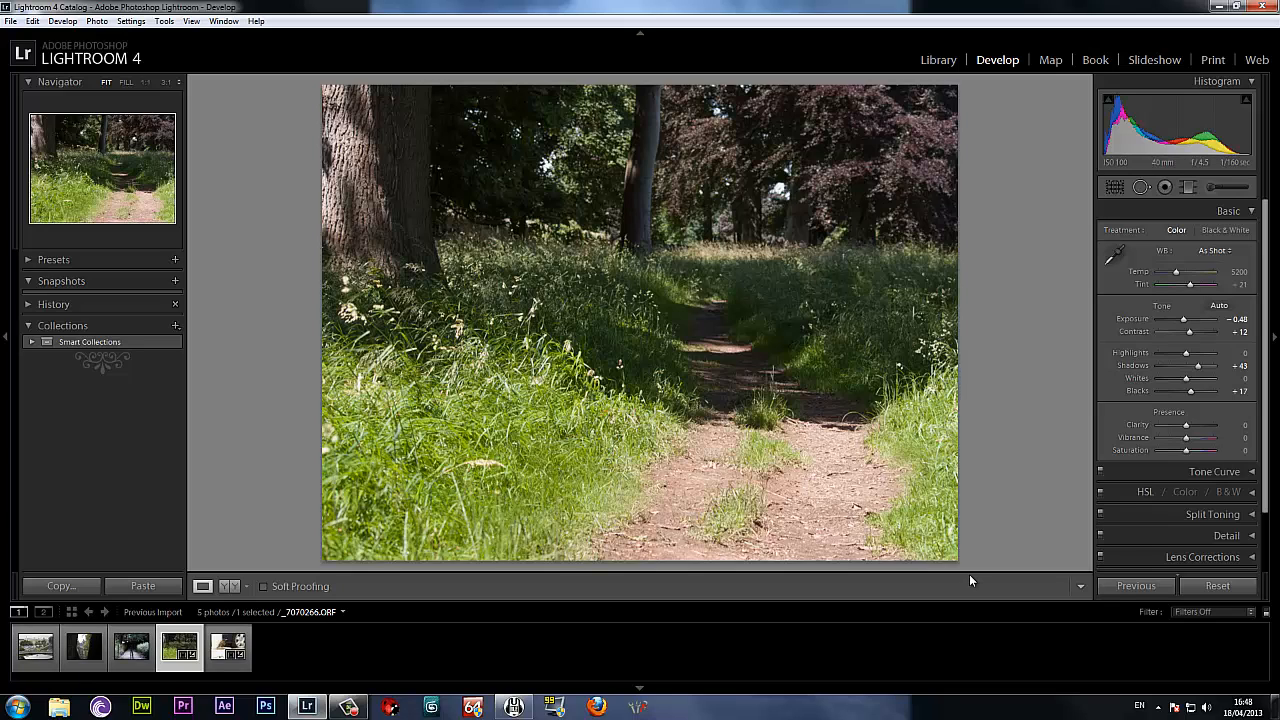
Crop the photo of the woodland steps with the central handrail, trimming its left and right sides.
{"action": "key", "text": "Left"}
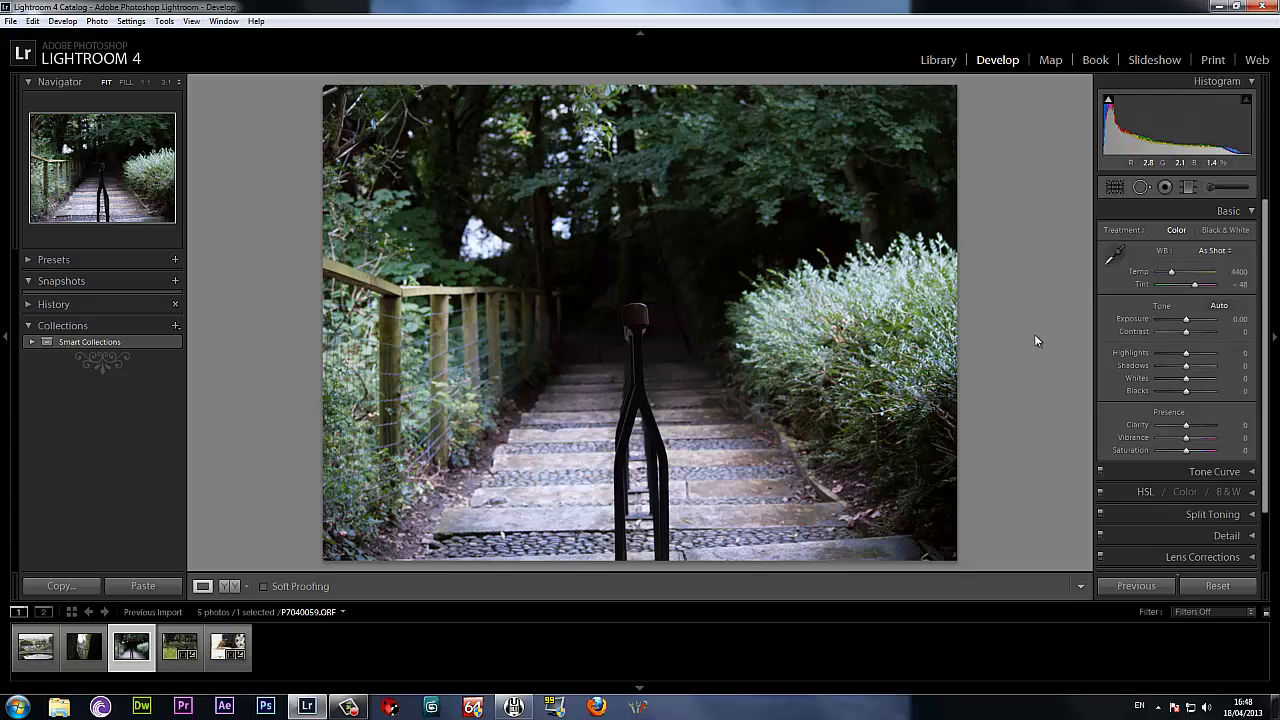
{"action": "left_click", "coordinate": [634, 315]}
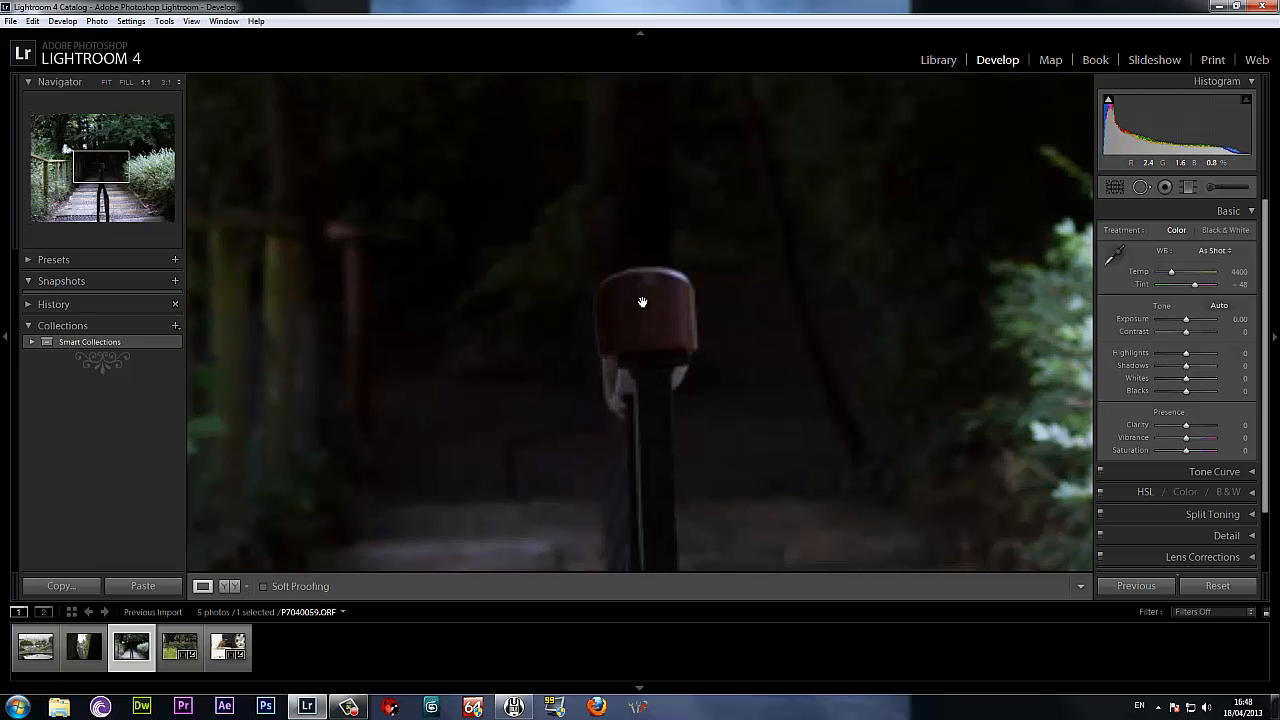
{"action": "left_click", "coordinate": [653, 324]}
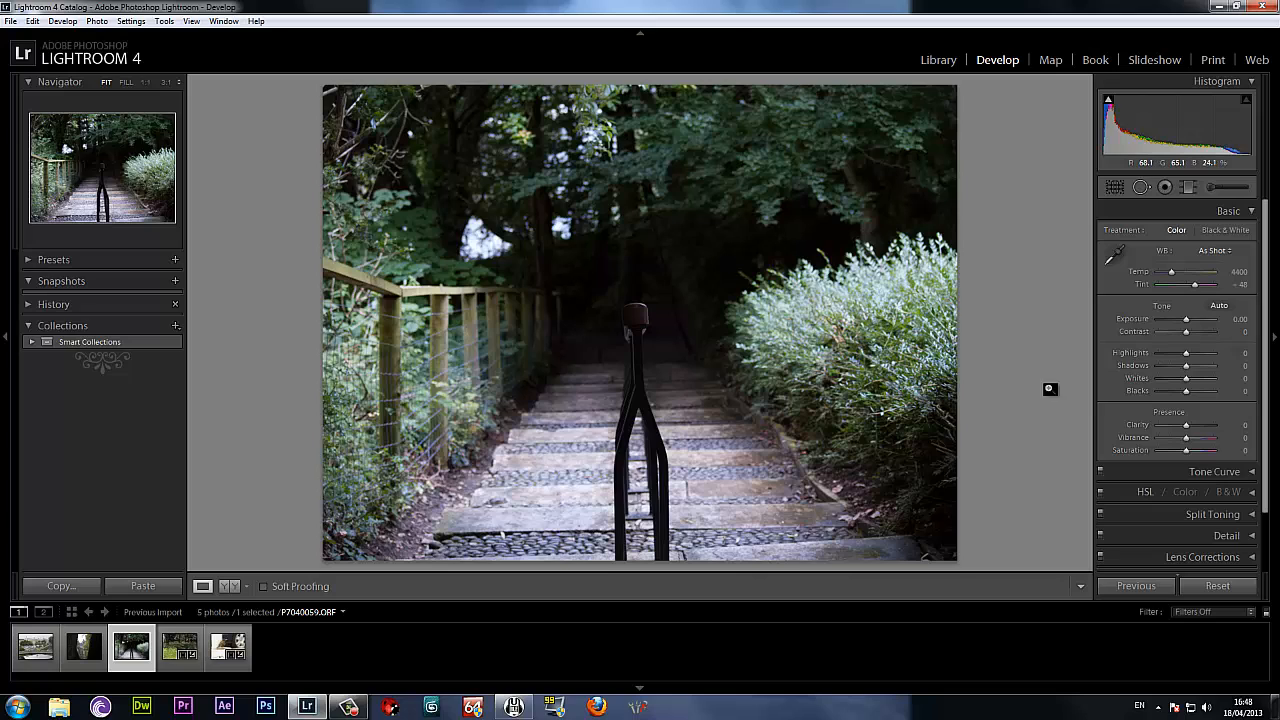
{"action": "left_click", "coordinate": [1115, 188]}
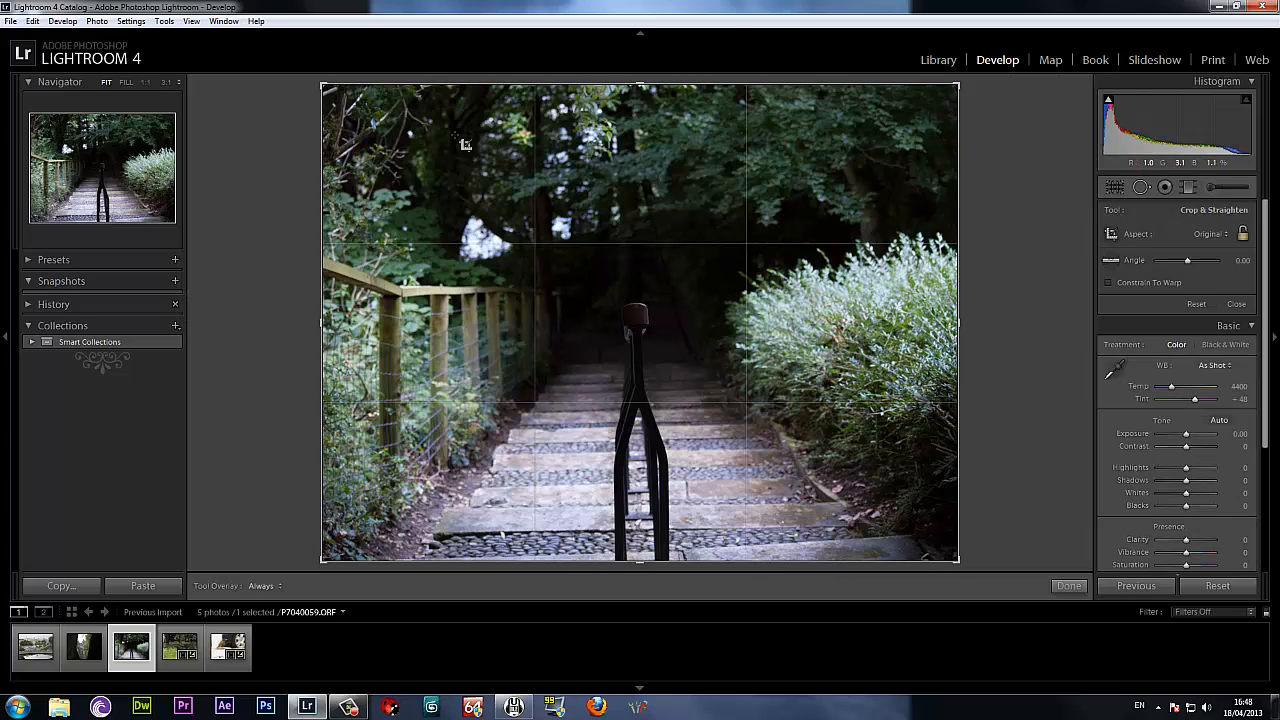
{"action": "left_click_drag", "start_coordinate": [409, 89], "coordinate": [919, 566]}
{"action": "left_click", "coordinate": [1068, 585]}
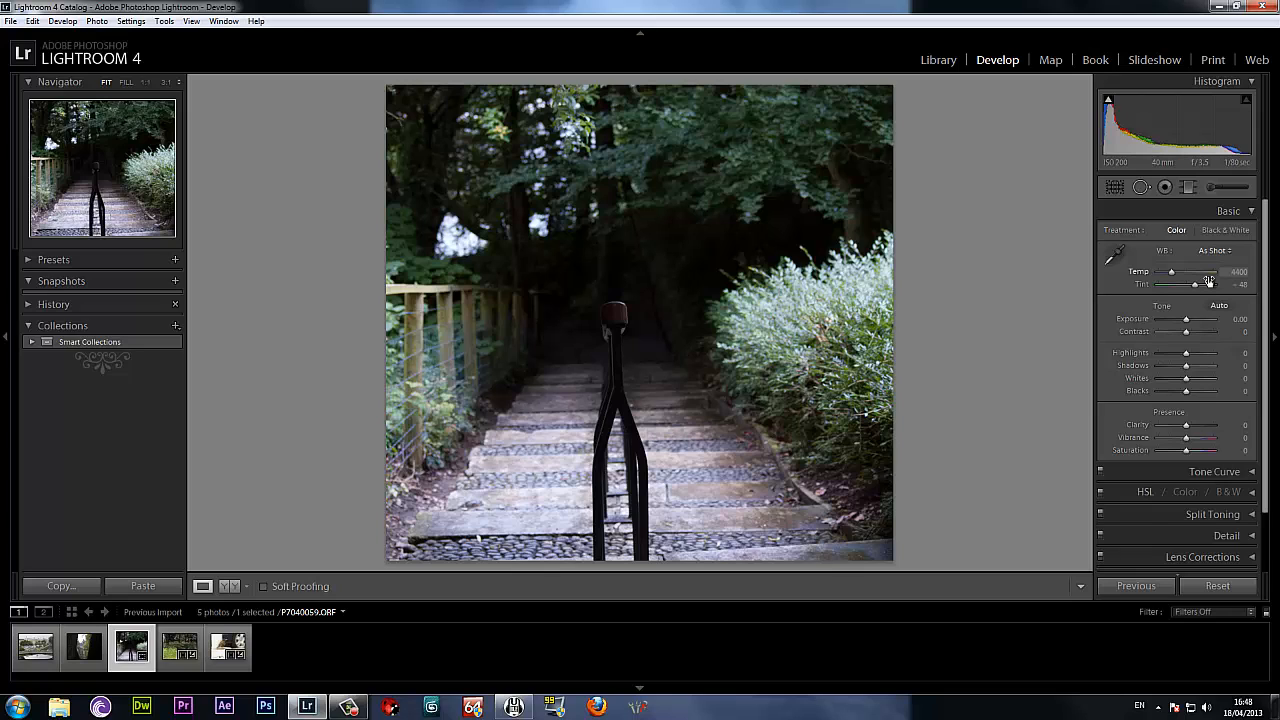
Add a horizontal graduated filter over the lower steps of the handrail photo, fading upward from the photo's lower edge.
{"action": "left_click", "coordinate": [1189, 187]}
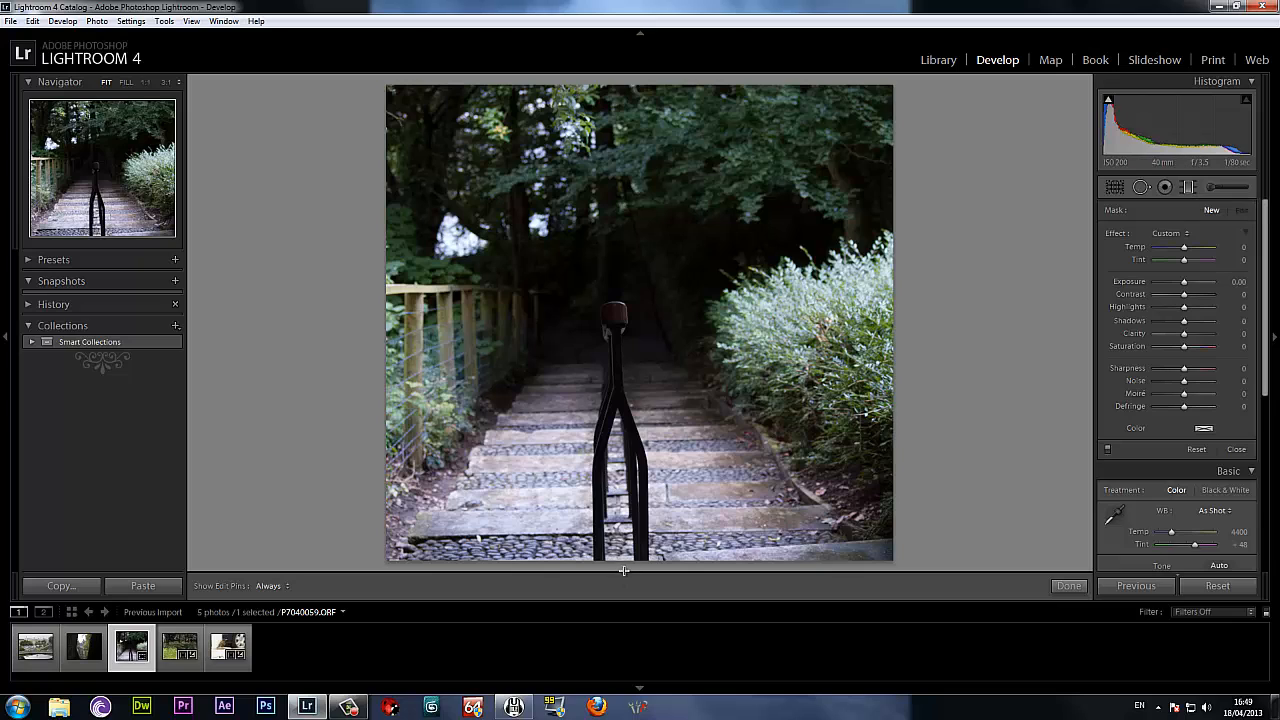
{"action": "left_click_drag", "start_coordinate": [627, 467], "coordinate": [626, 364]}
{"action": "key", "text": "shift"}
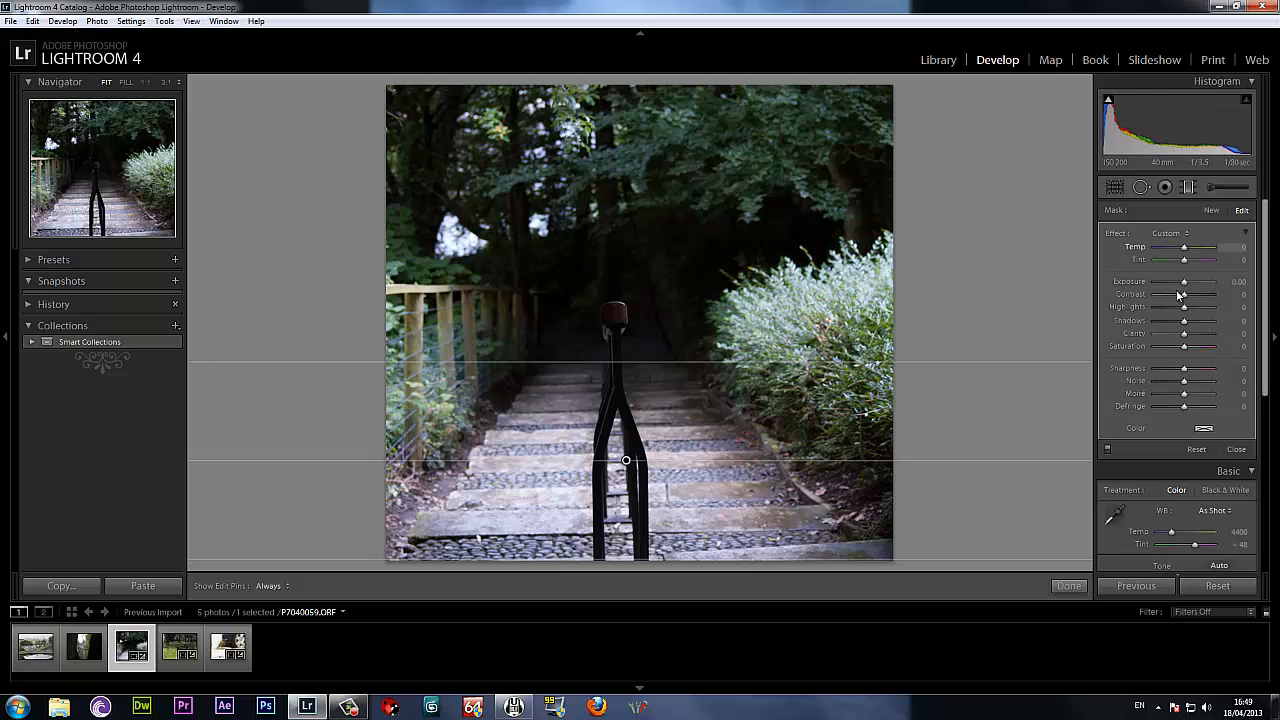
Set the graduated filter's Exposure to -1.52 and Clarity to 43, shift its Tint slightly toward green and finish the filter.
{"action": "left_click_drag", "start_coordinate": [1184, 281], "coordinate": [1176, 287]}
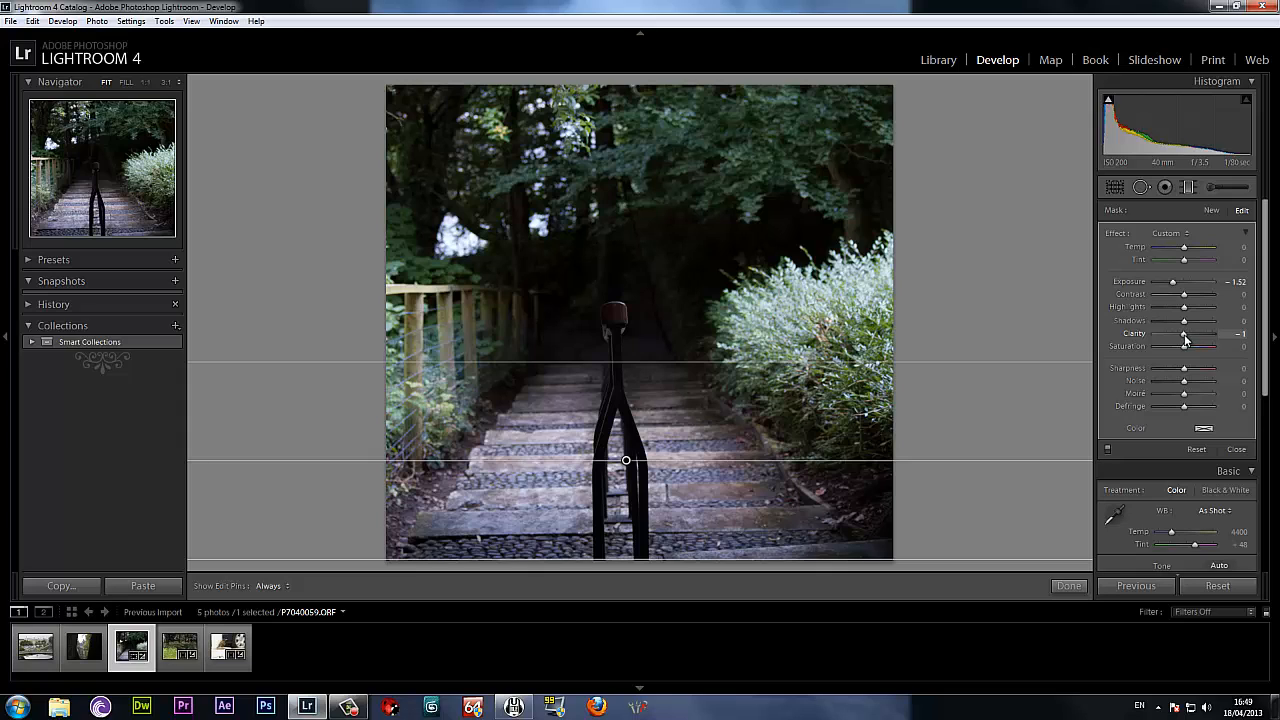
{"action": "left_click_drag", "start_coordinate": [1185, 340], "coordinate": [1198, 340]}
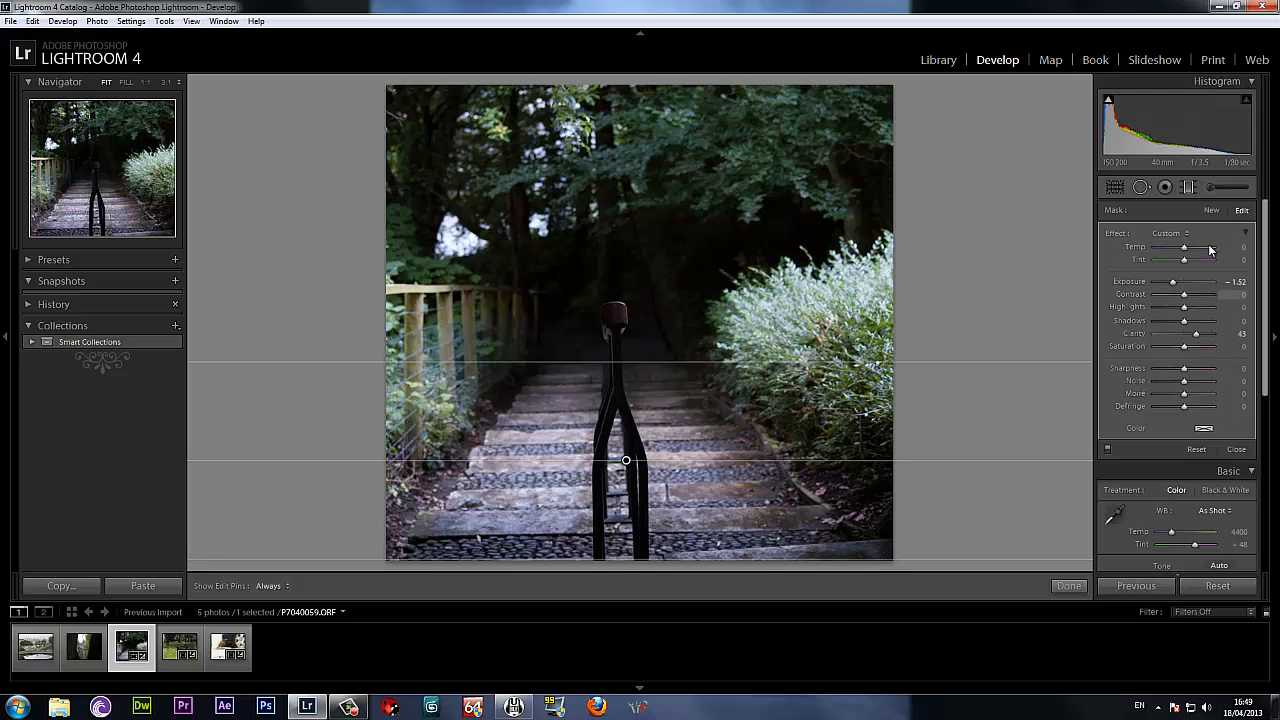
{"action": "left_click_drag", "start_coordinate": [1183, 264], "coordinate": [1178, 264]}
{"action": "left_click", "coordinate": [1067, 586]}
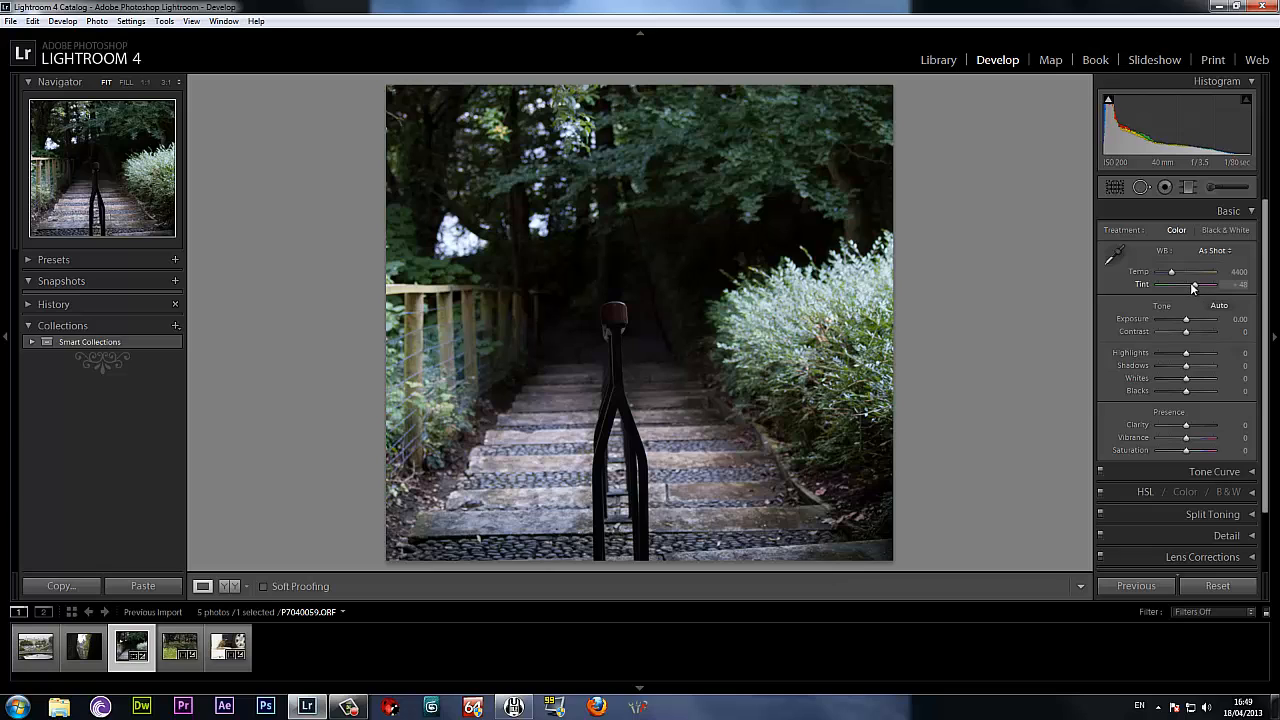
Try strong green and magenta tints on the handrail photo, settling on Tint -29.
{"action": "left_click_drag", "start_coordinate": [1193, 287], "coordinate": [1171, 287]}
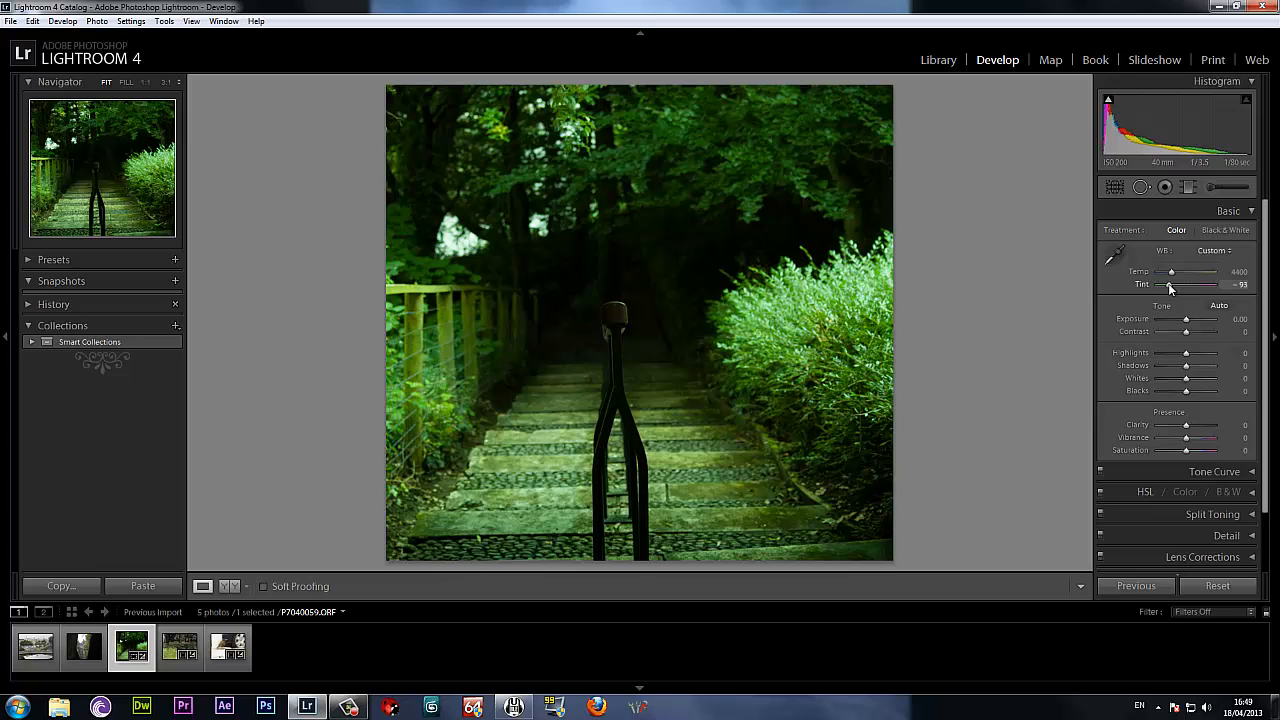
{"action": "left_click_drag", "start_coordinate": [1161, 290], "coordinate": [1151, 290]}
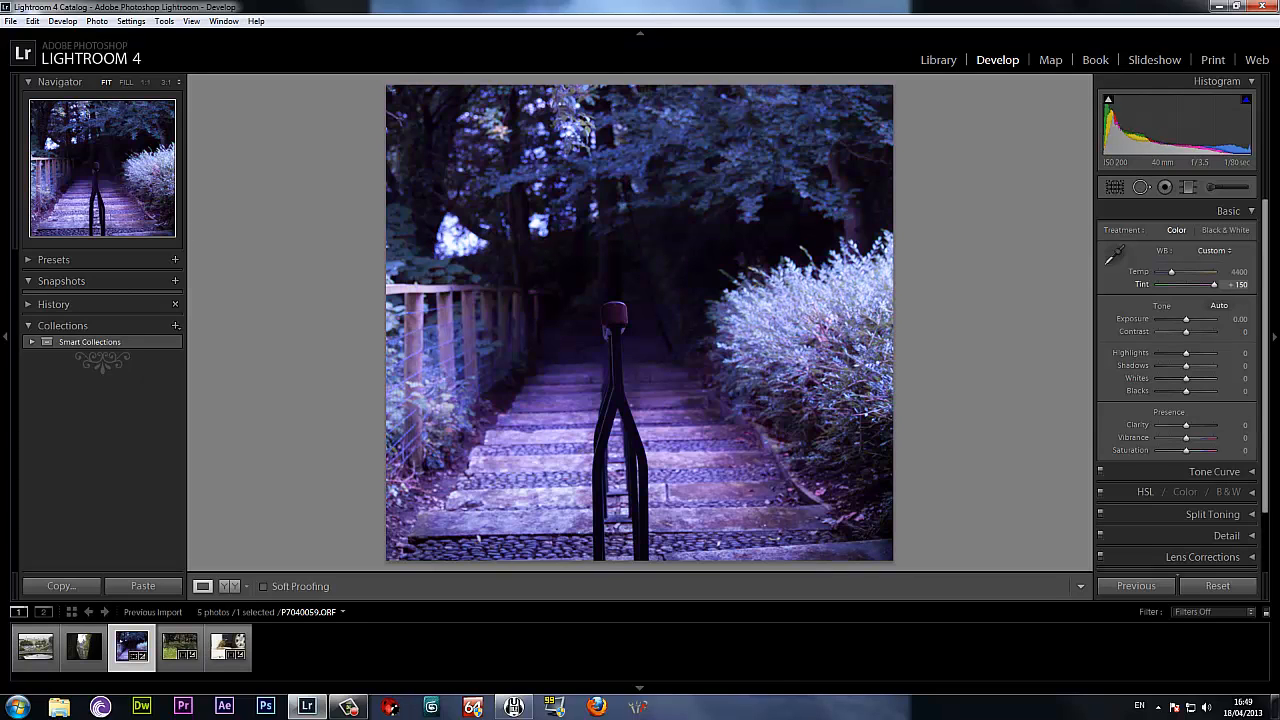
{"action": "left_click_drag", "start_coordinate": [1214, 286], "coordinate": [1182, 288]}
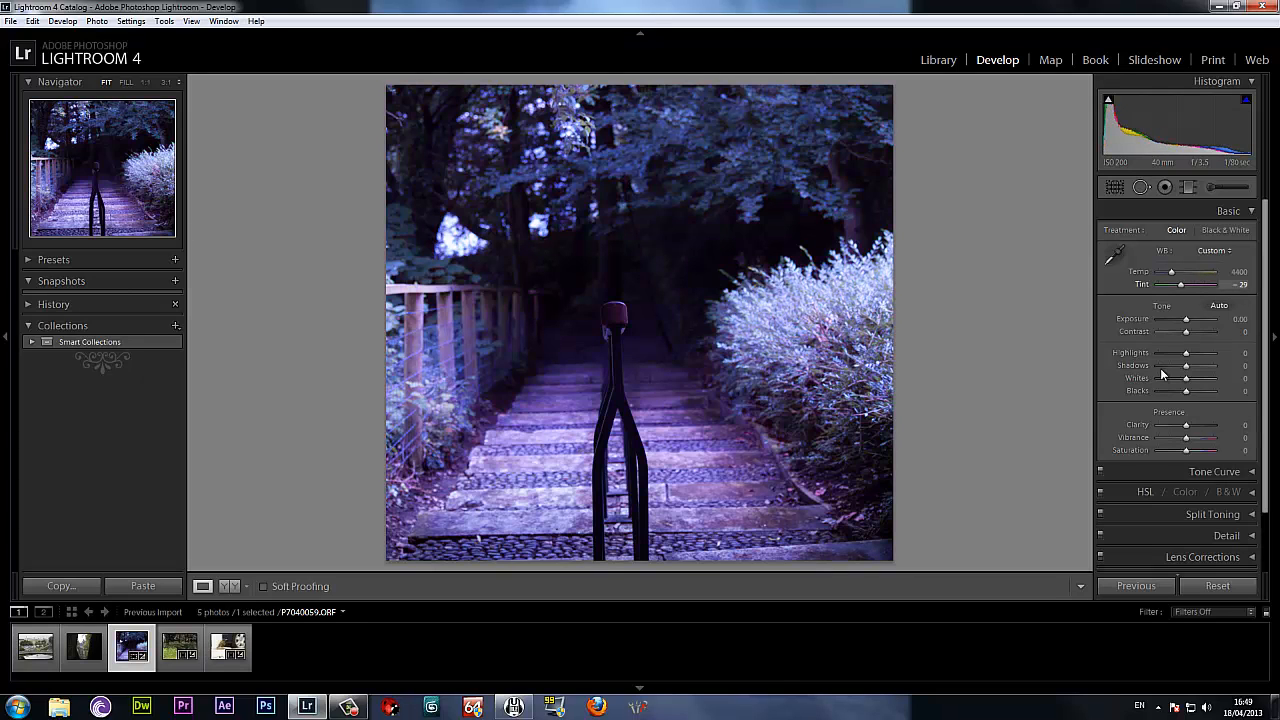
Turn the handrail photo monochrome with Saturation -100, and set Clarity to +83 and Blacks to +50.
{"action": "left_click_drag", "start_coordinate": [1186, 450], "coordinate": [1130, 454]}
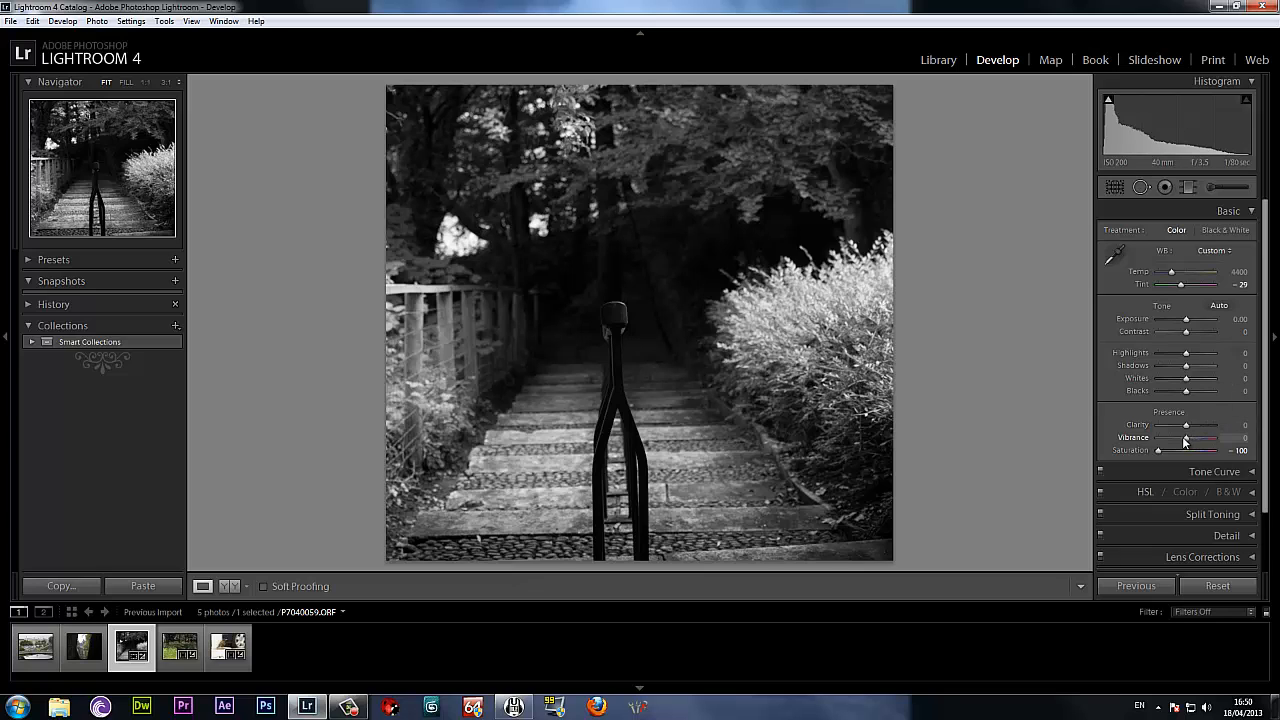
{"action": "left_click_drag", "start_coordinate": [1193, 431], "coordinate": [1212, 430]}
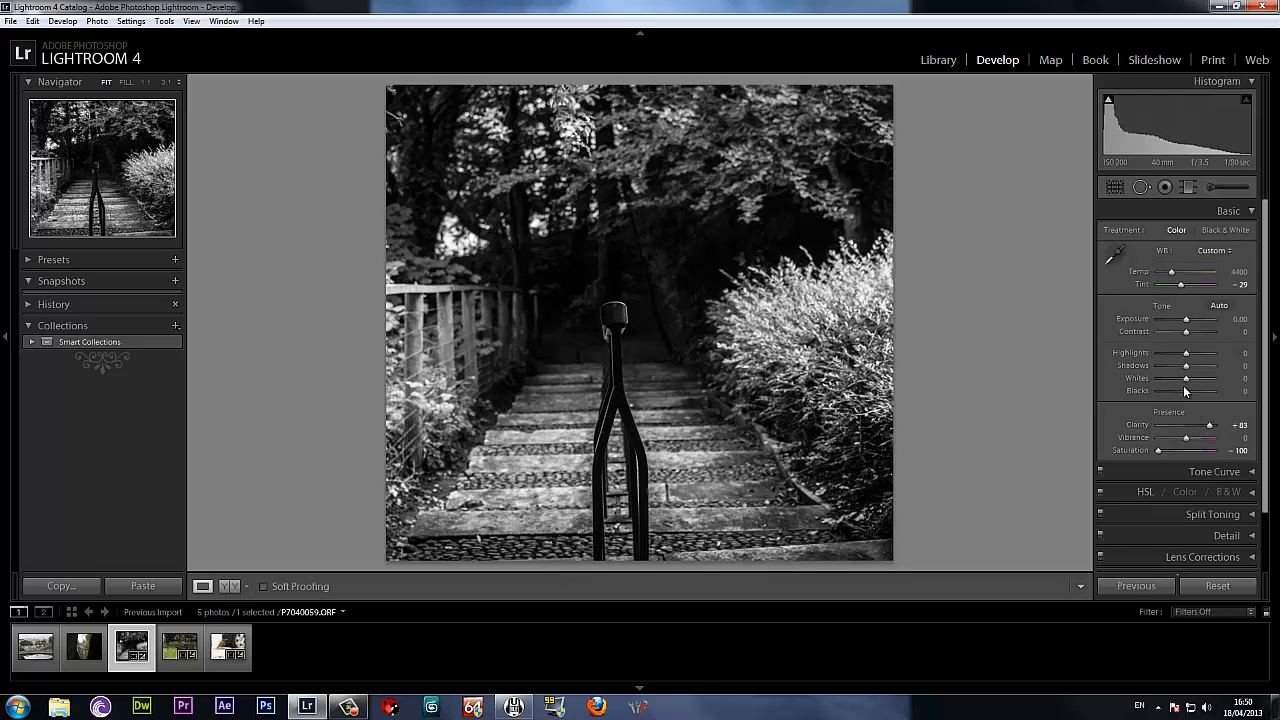
{"action": "left_click_drag", "start_coordinate": [1186, 391], "coordinate": [1173, 397]}
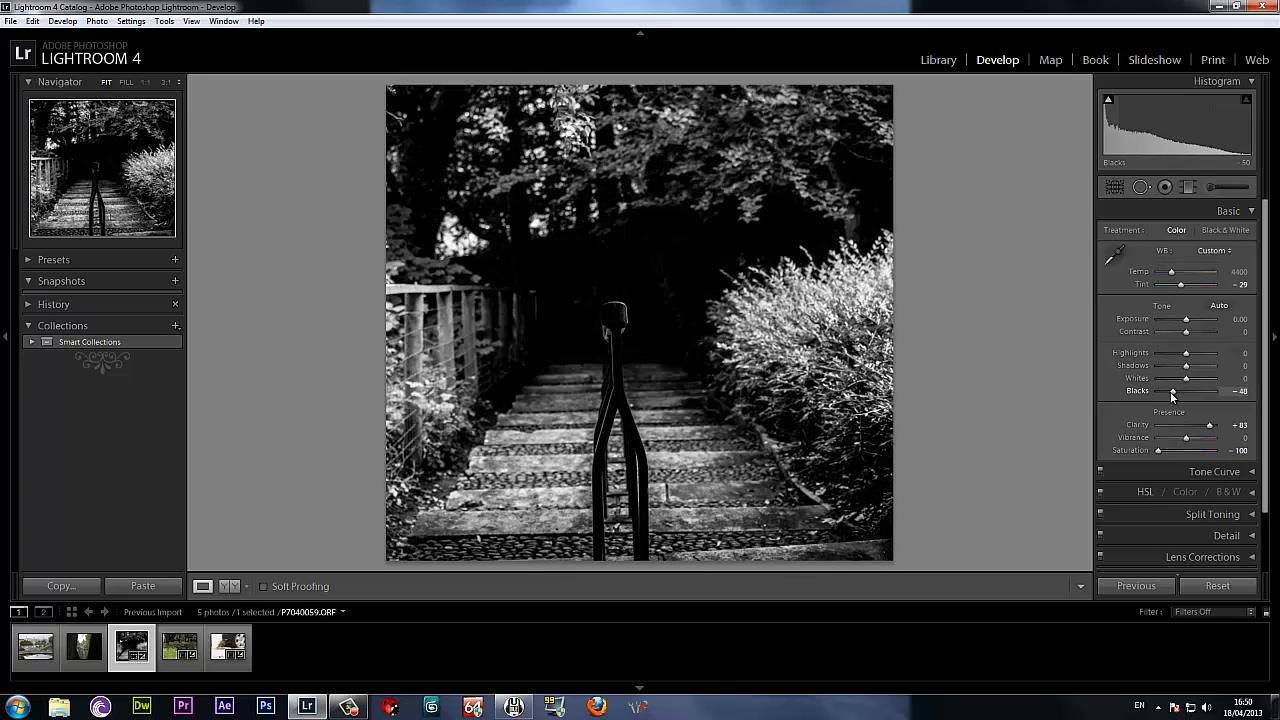
{"action": "left_click_drag", "start_coordinate": [1185, 398], "coordinate": [1199, 398]}
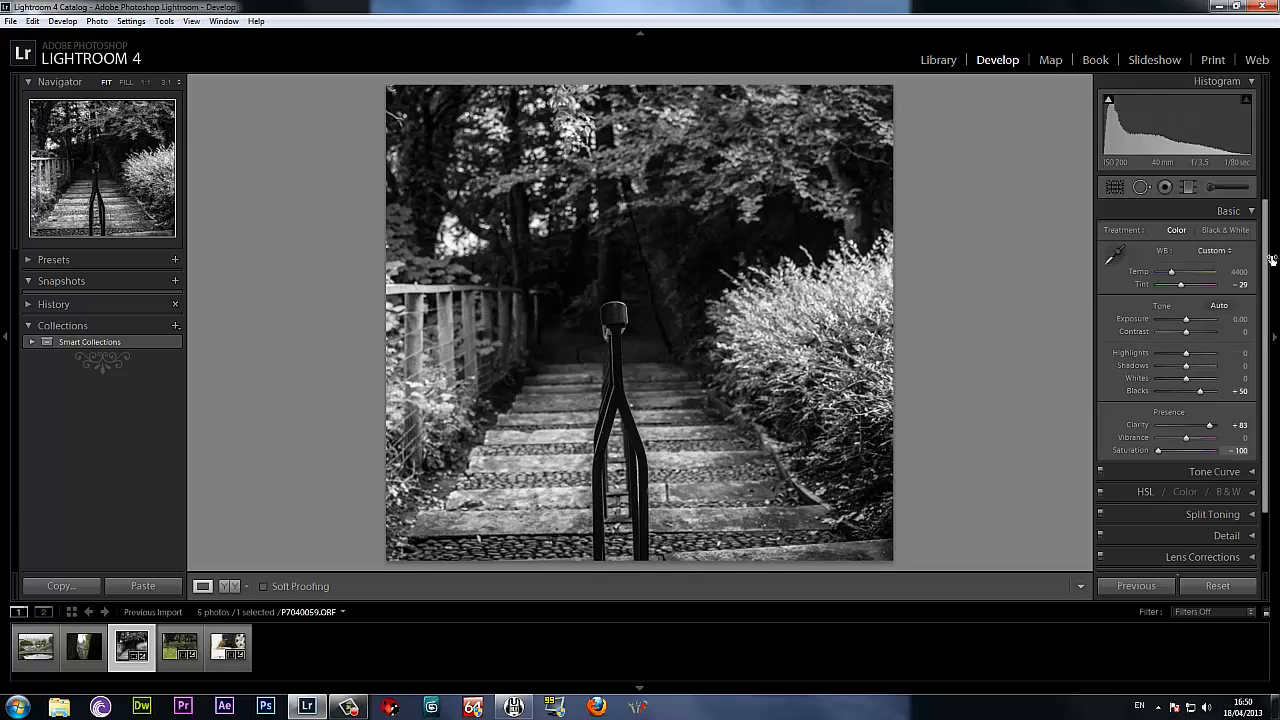
Aim the Detail preview at the dark area beside the handrail's end and inspect that area of the photo enlarged.
{"action": "left_click", "coordinate": [1228, 211]}
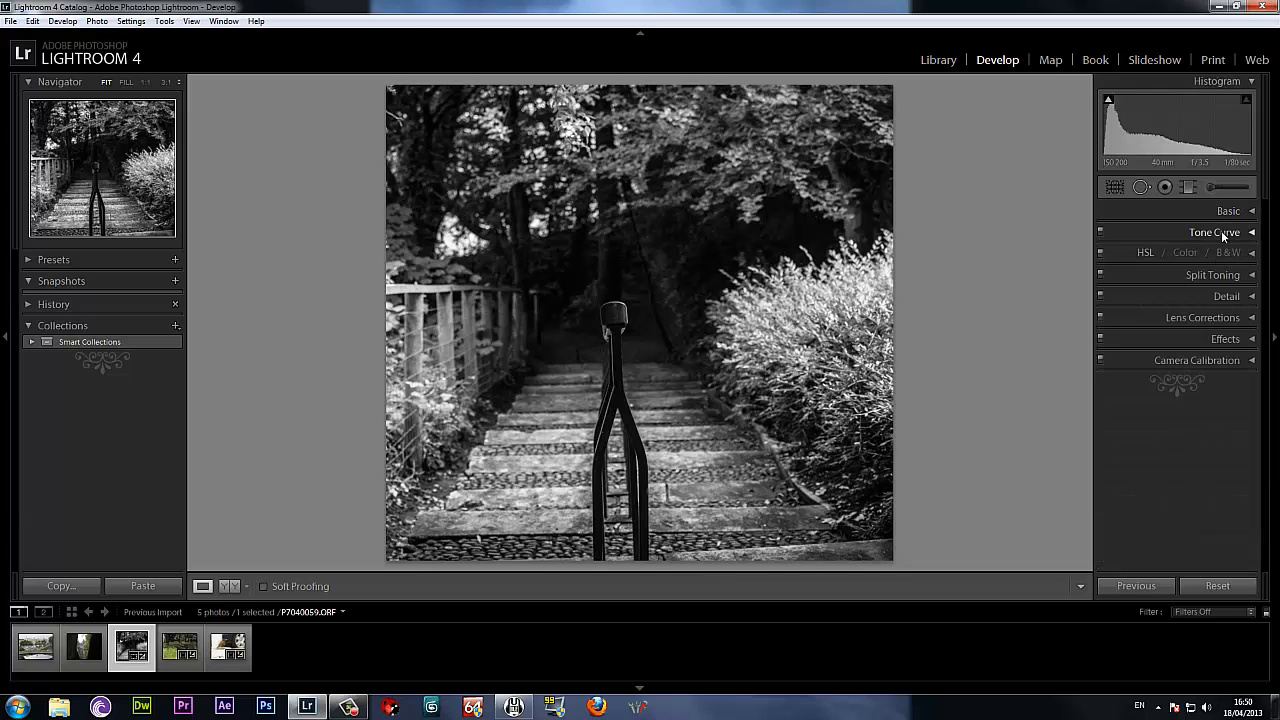
{"action": "left_click", "coordinate": [1228, 297]}
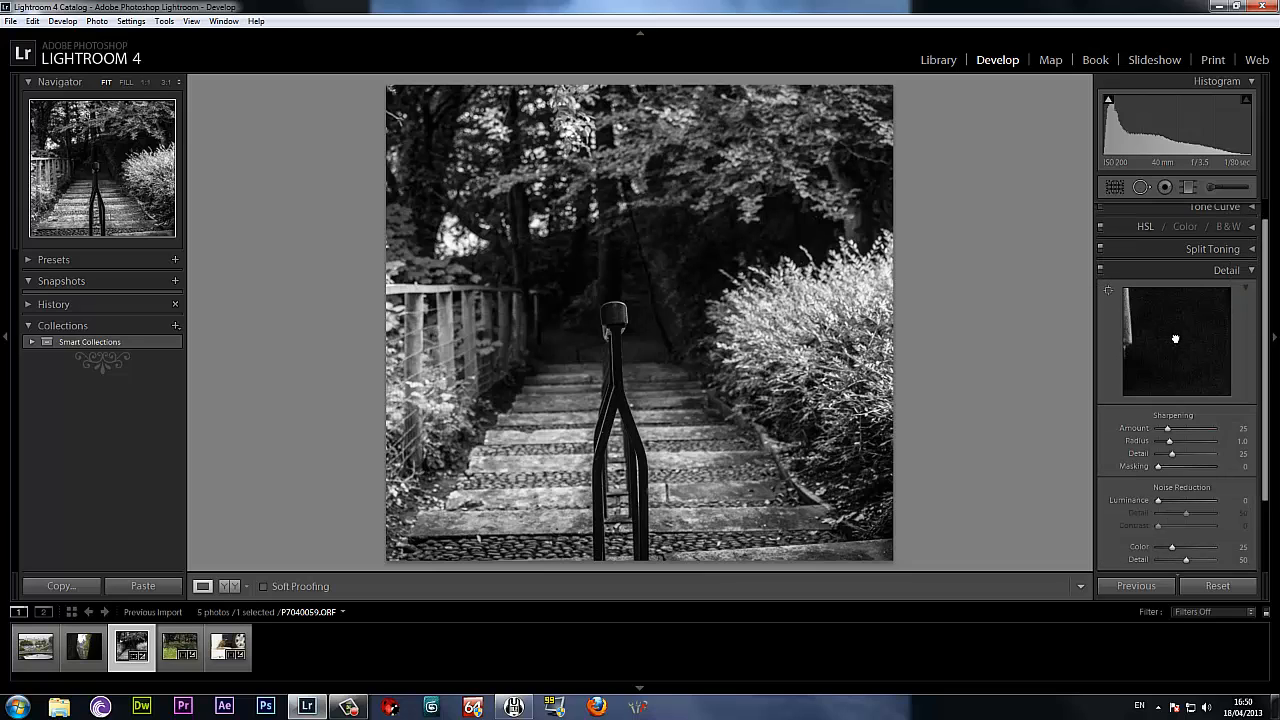
{"action": "left_click_drag", "start_coordinate": [1175, 339], "coordinate": [1181, 362]}
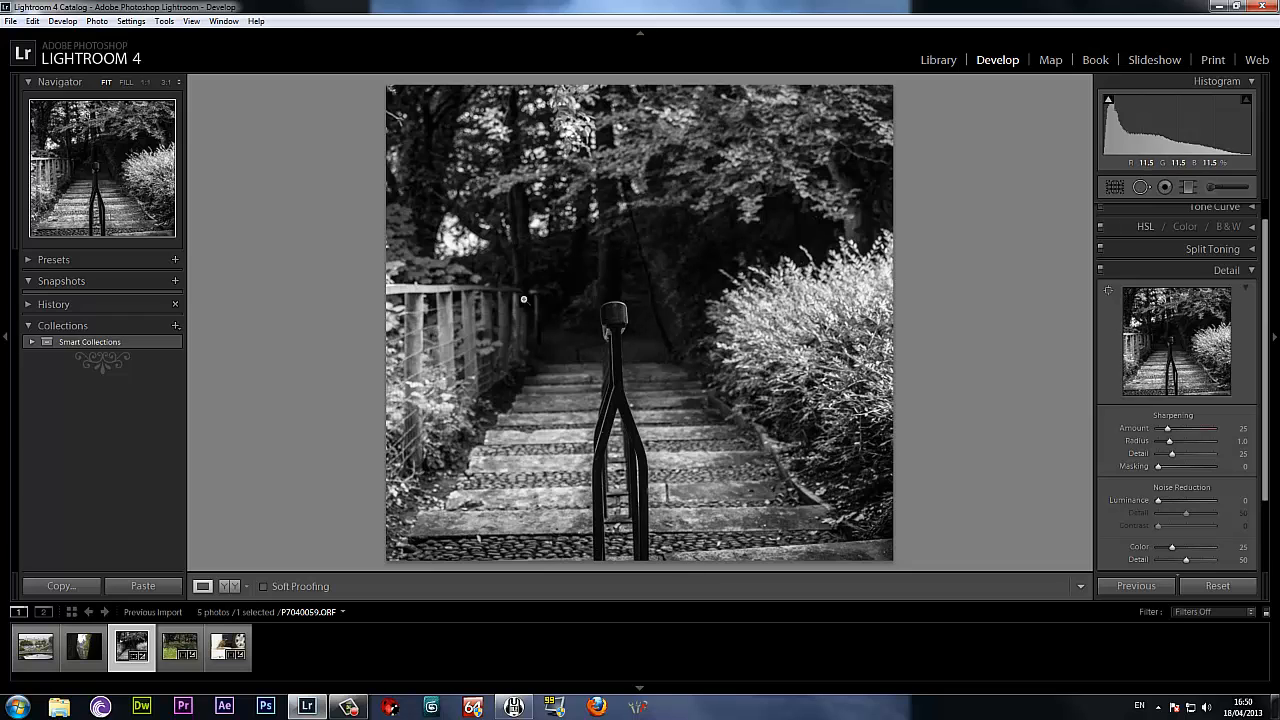
{"action": "left_click", "coordinate": [1109, 293]}
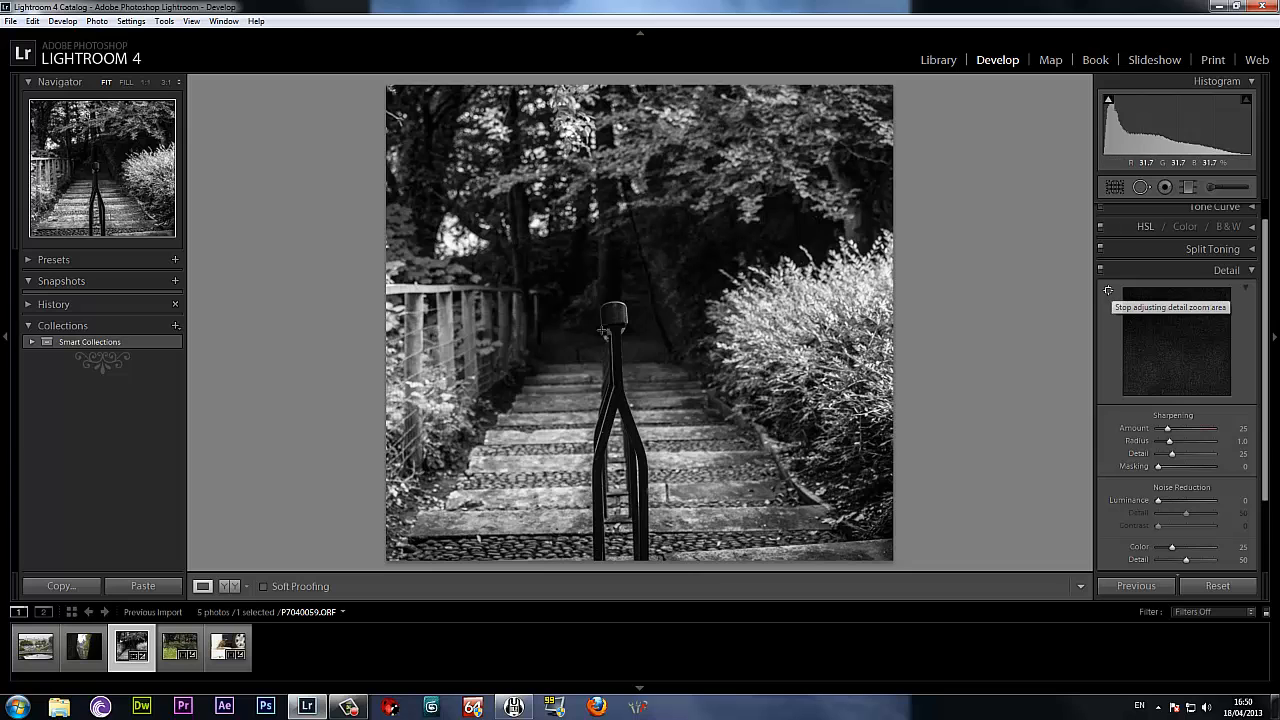
{"action": "left_click", "coordinate": [557, 323]}
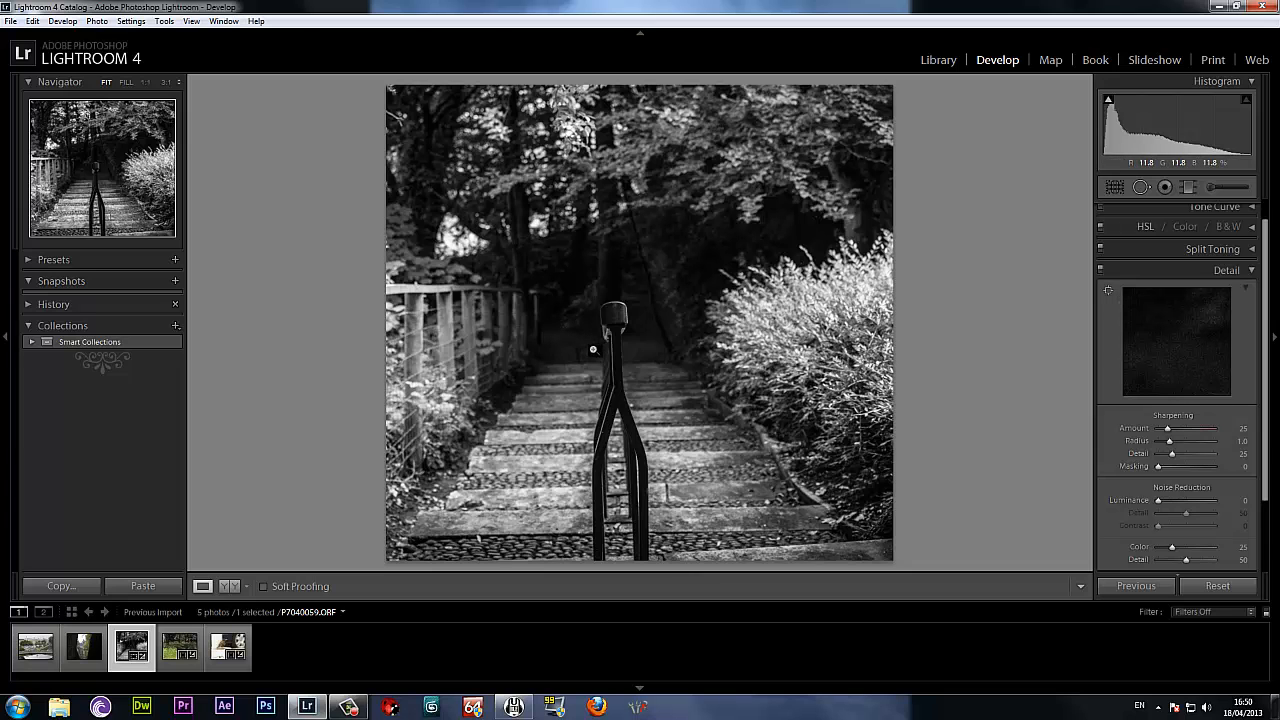
{"action": "left_click", "coordinate": [582, 345]}
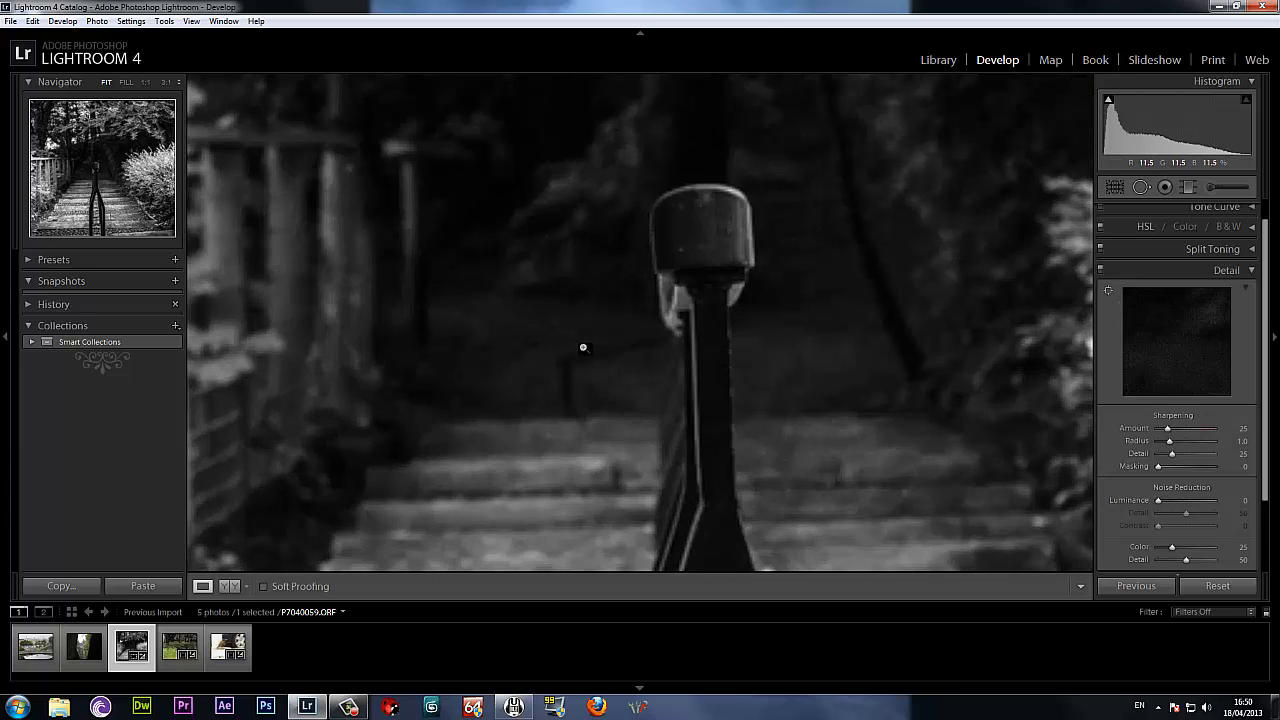
{"action": "left_click", "coordinate": [583, 349]}
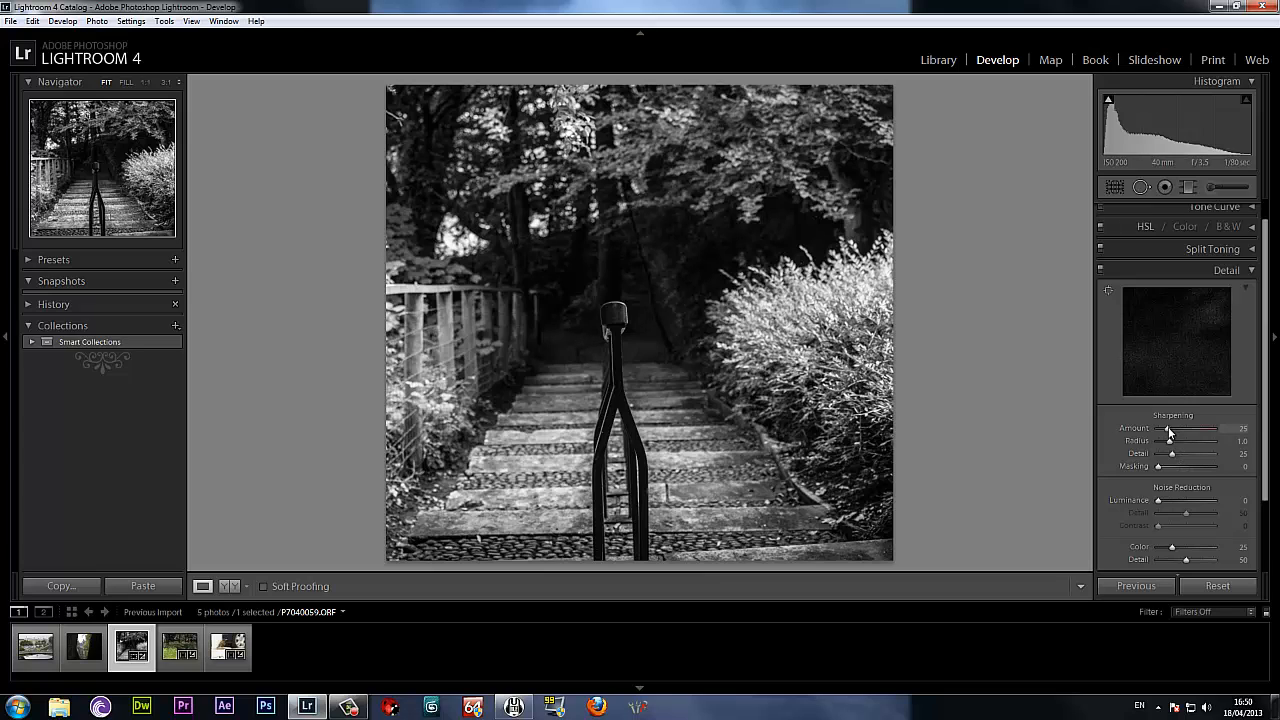
Set Sharpening to Amount 150, Radius 2.5, Detail 68 and Masking 48, and try Luminance noise reduction before resetting it.
{"action": "left_click_drag", "start_coordinate": [1188, 435], "coordinate": [1229, 441]}
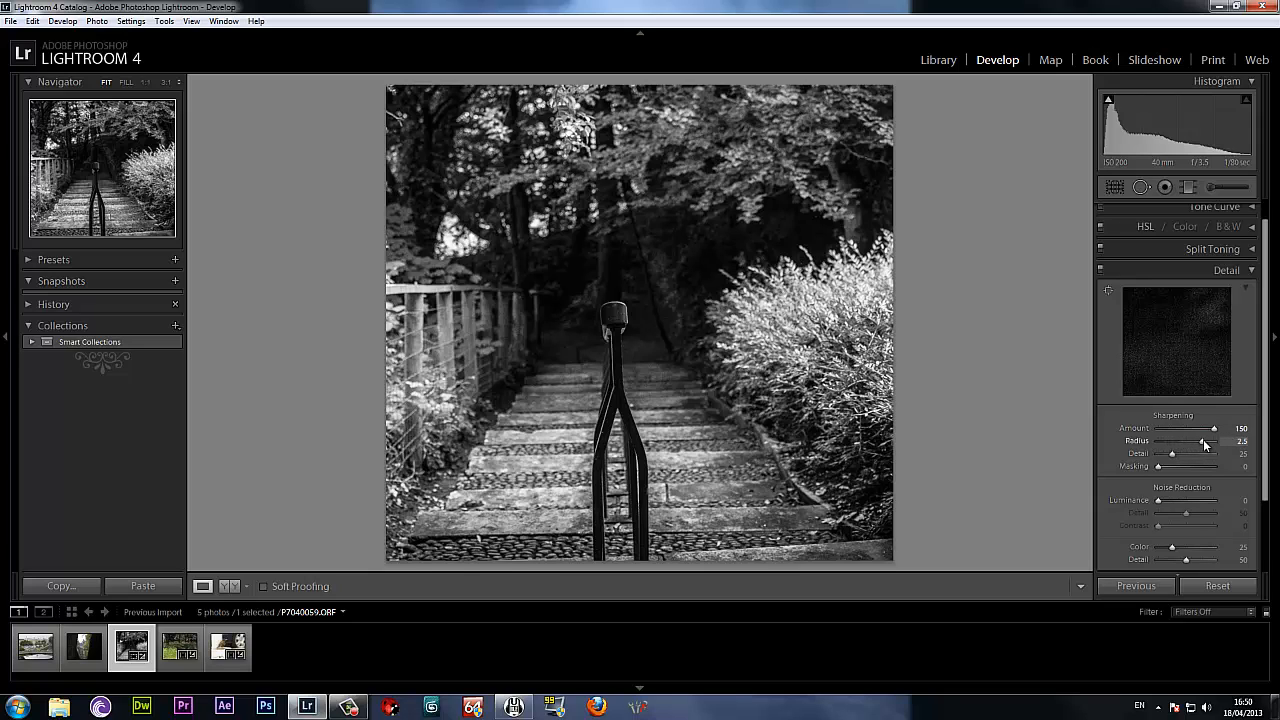
{"action": "left_click_drag", "start_coordinate": [1173, 452], "coordinate": [1197, 457]}
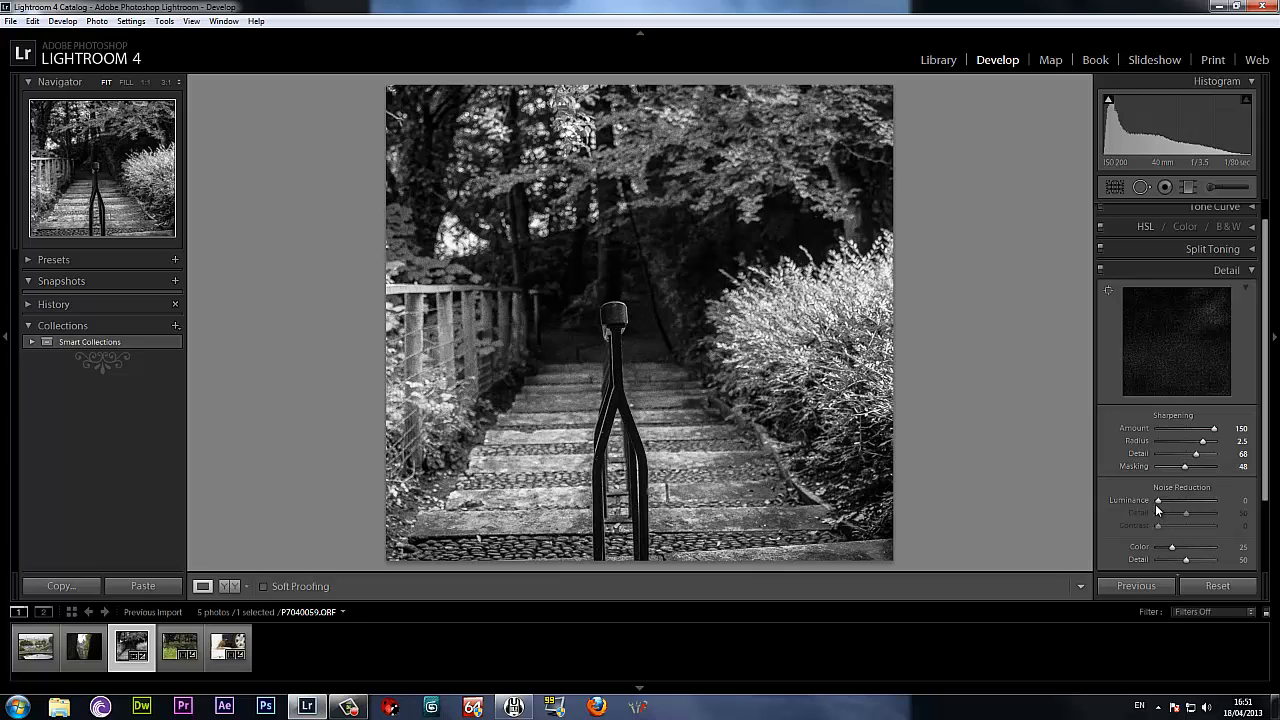
{"action": "left_click_drag", "start_coordinate": [1157, 508], "coordinate": [1173, 507]}
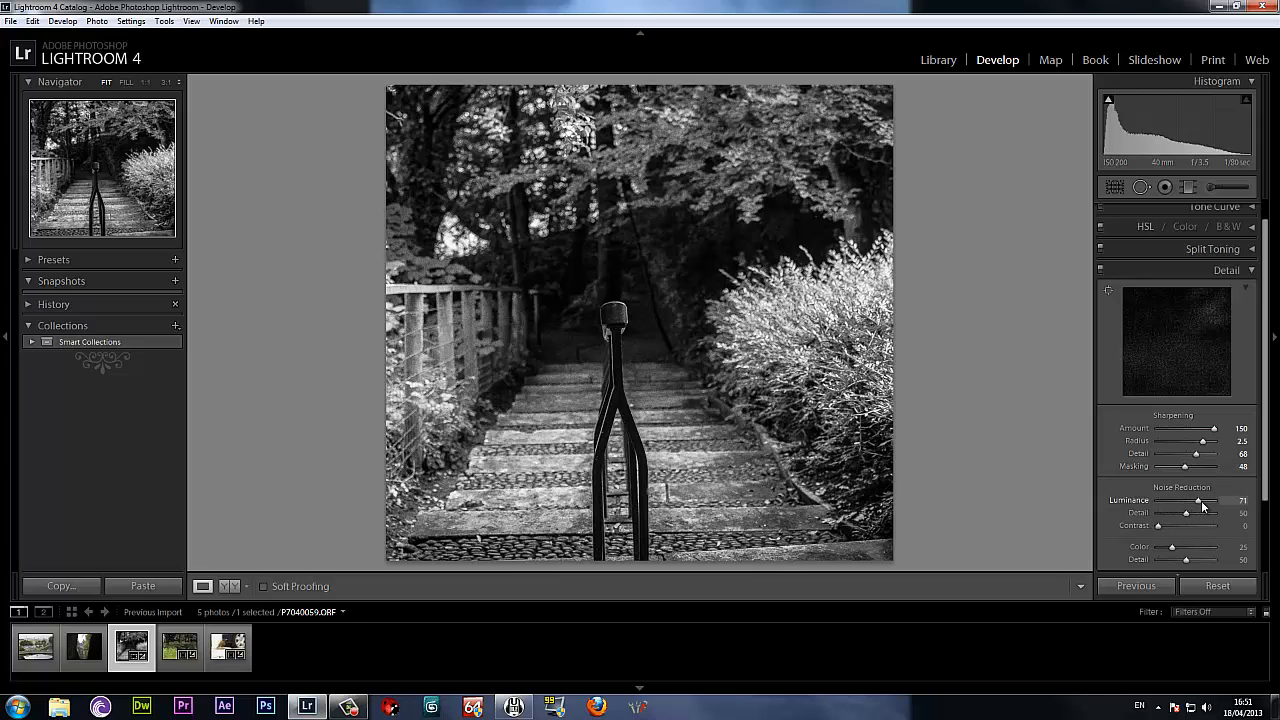
{"action": "double_click", "coordinate": [1135, 503]}
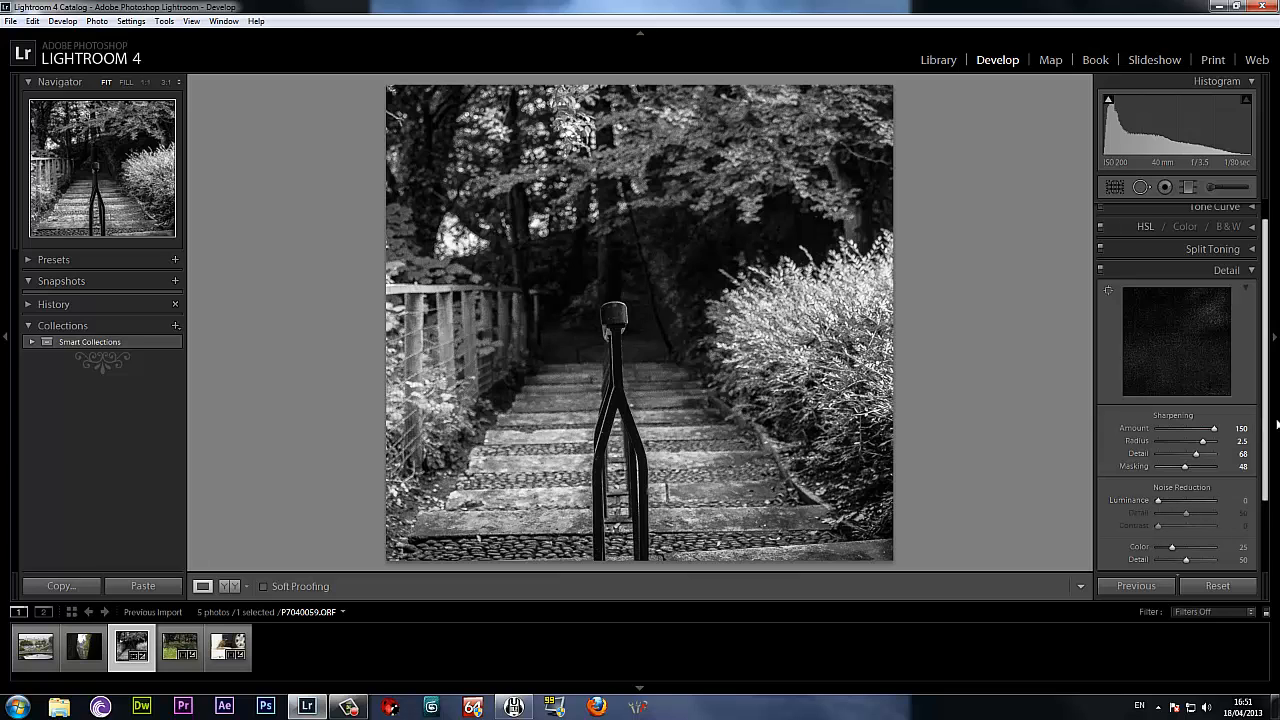
Raise the Darks region of the tone curve to +54.
{"action": "left_click_drag", "start_coordinate": [1267, 423], "coordinate": [1257, 323]}
{"action": "left_click", "coordinate": [1226, 234]}
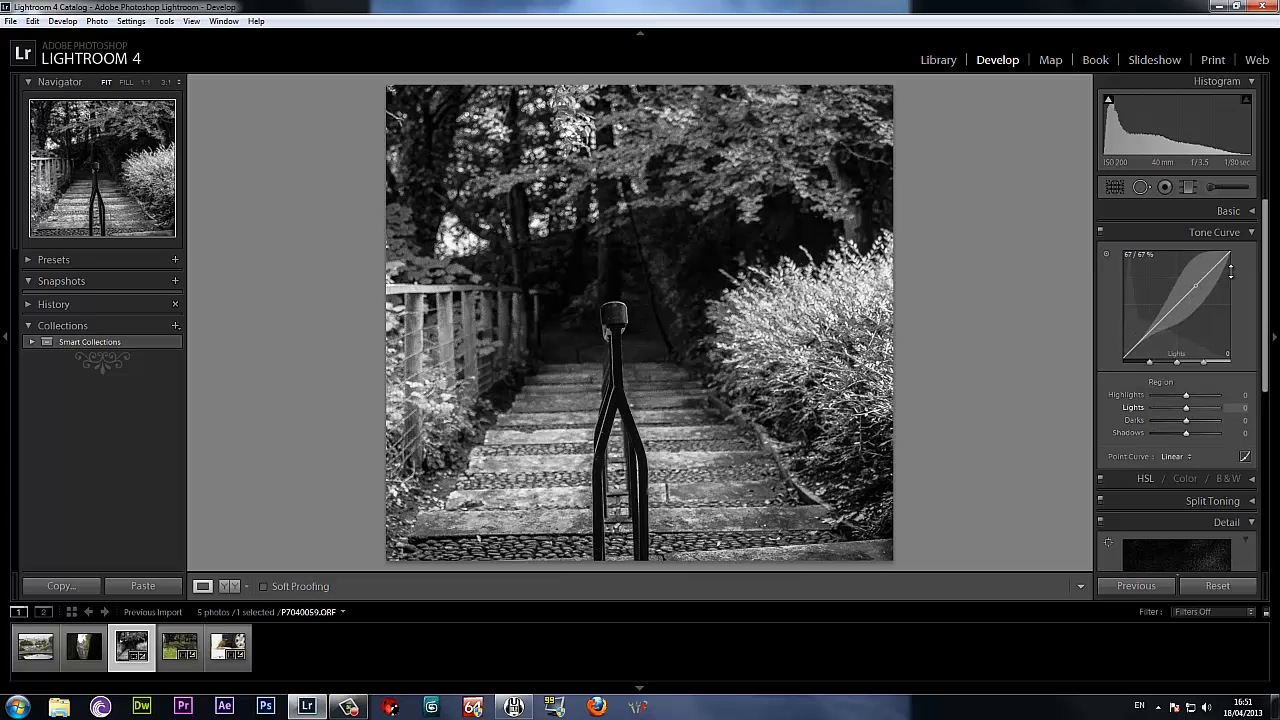
{"action": "left_click_drag", "start_coordinate": [1169, 311], "coordinate": [1162, 273]}
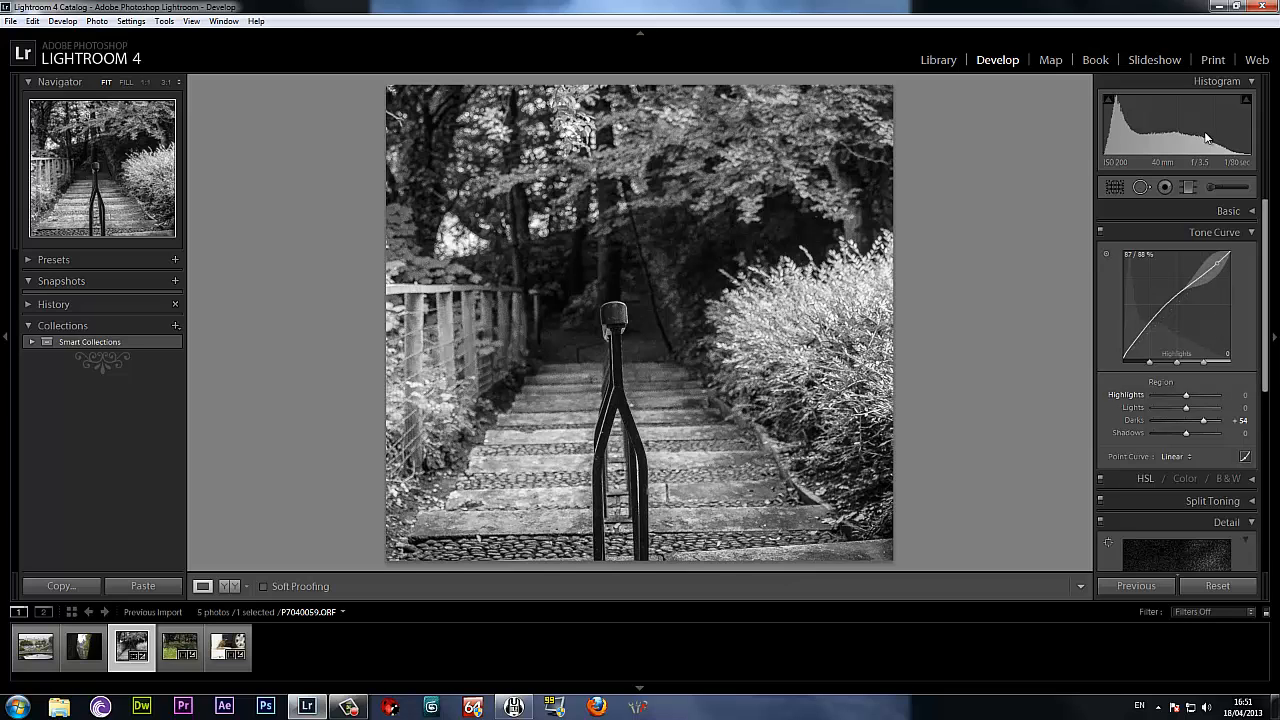
Paint an adjustment brush mask over the dark area at the far end of the steps and set its Exposure to -0.97.
{"action": "left_click", "coordinate": [1253, 84]}
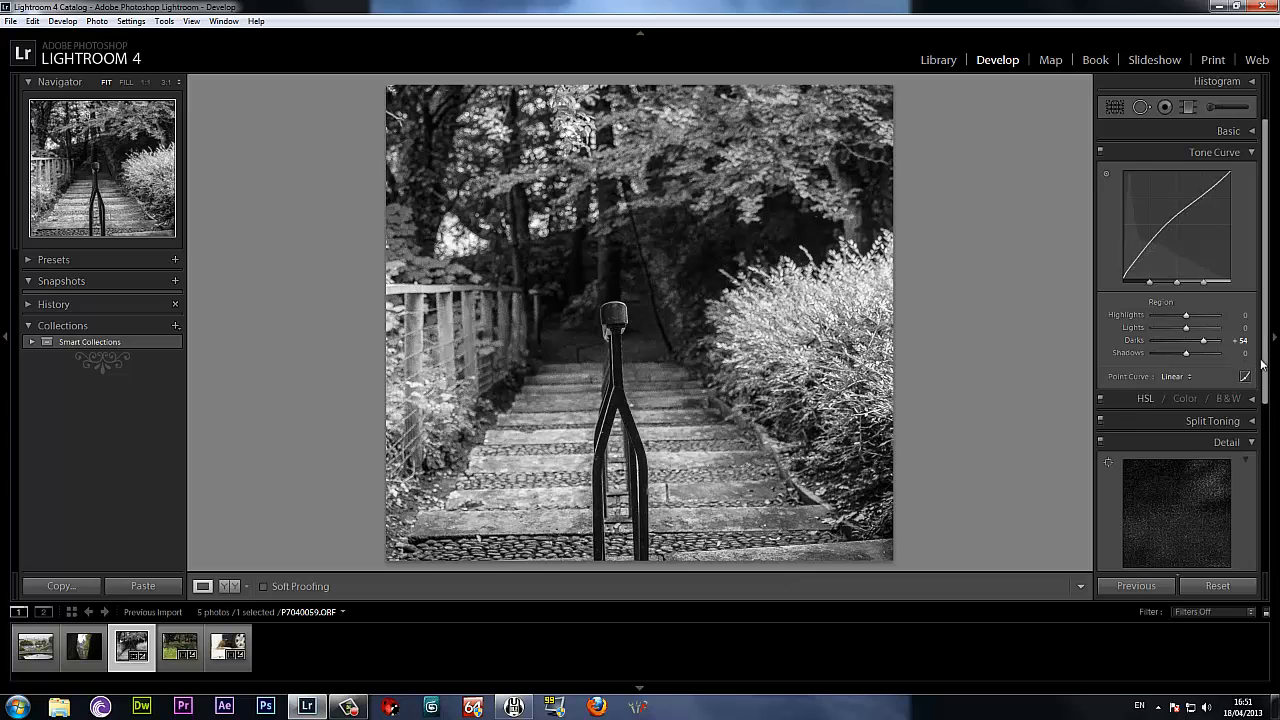
{"action": "left_click_drag", "start_coordinate": [1266, 392], "coordinate": [1266, 238]}
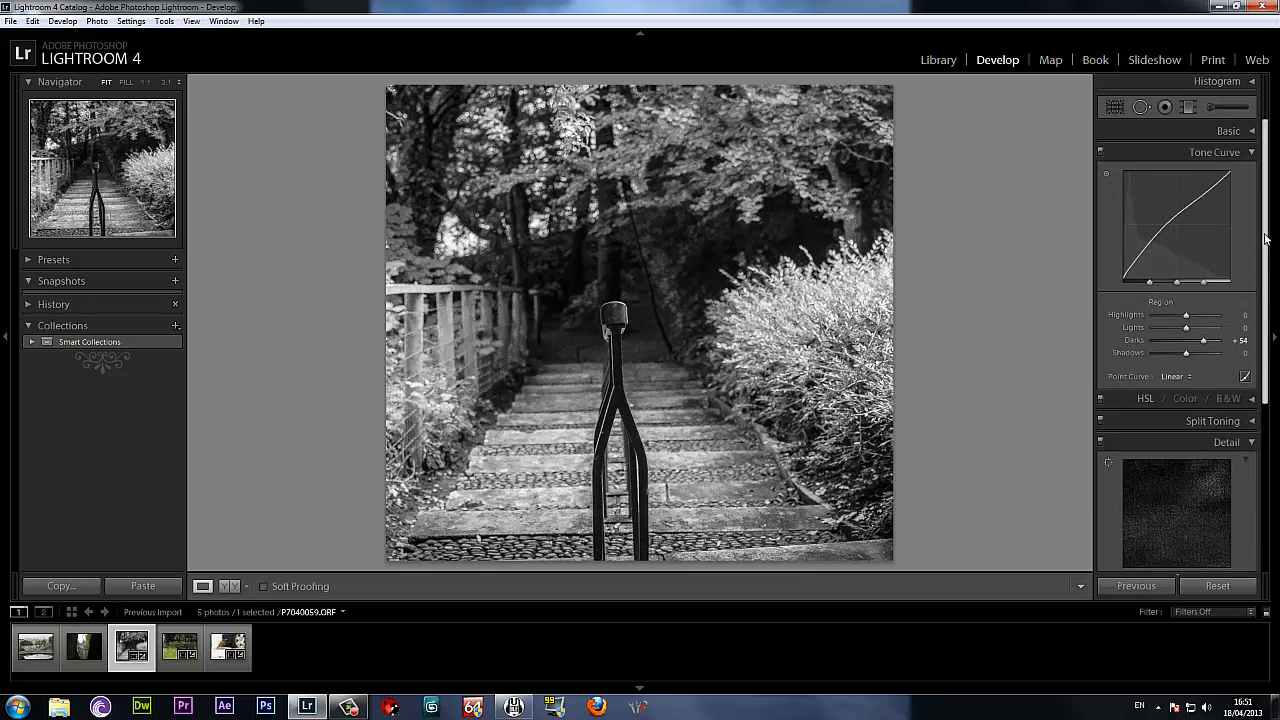
{"action": "left_click", "coordinate": [1228, 131]}
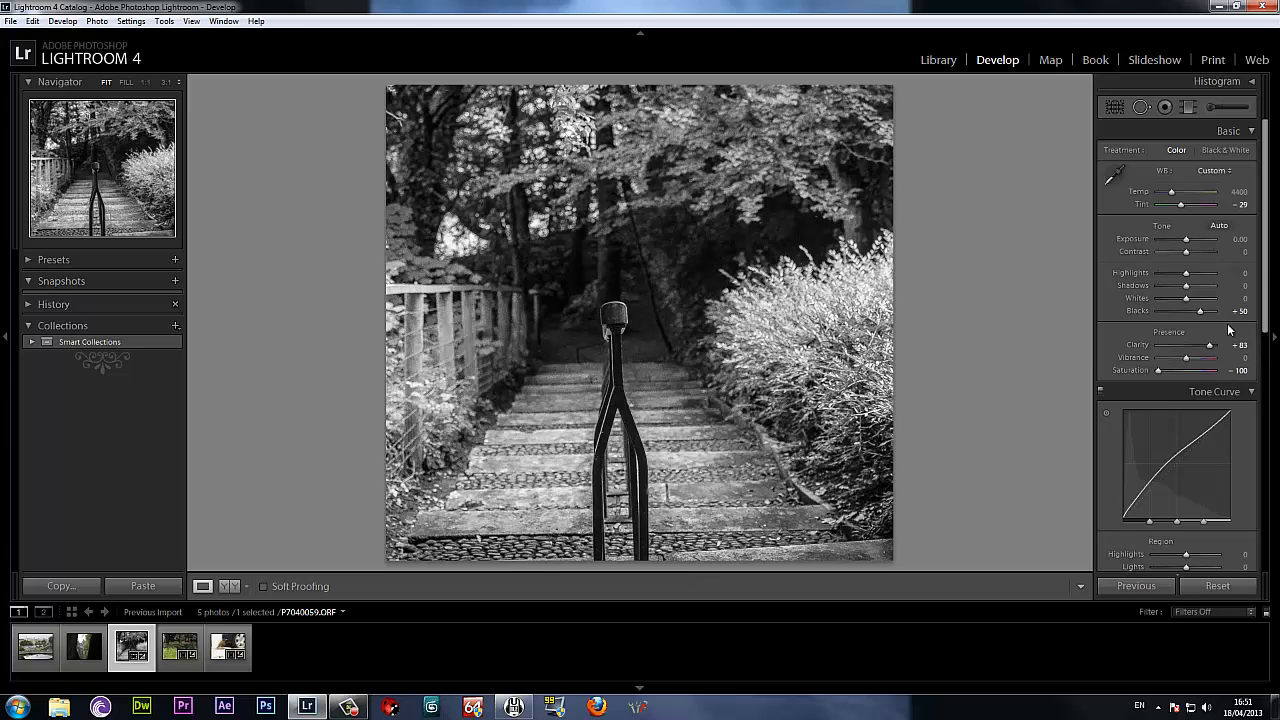
{"action": "left_click", "coordinate": [1223, 105]}
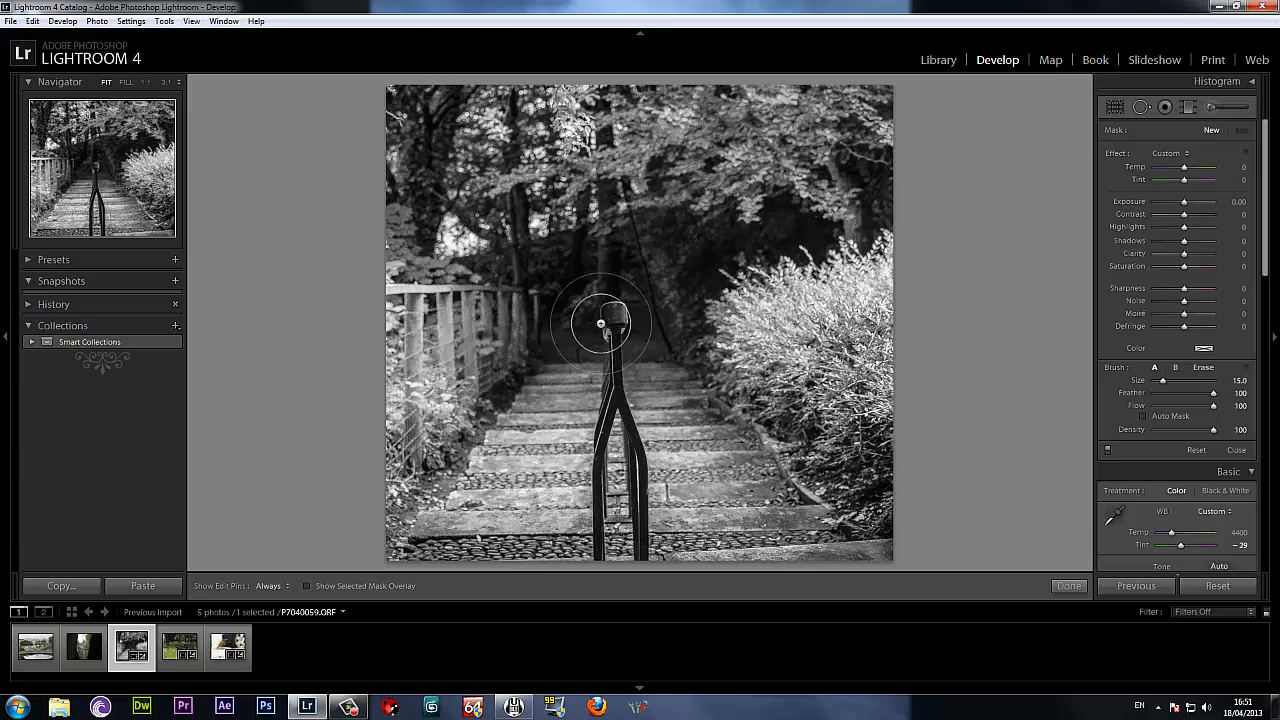
{"action": "key", "text": "h"}
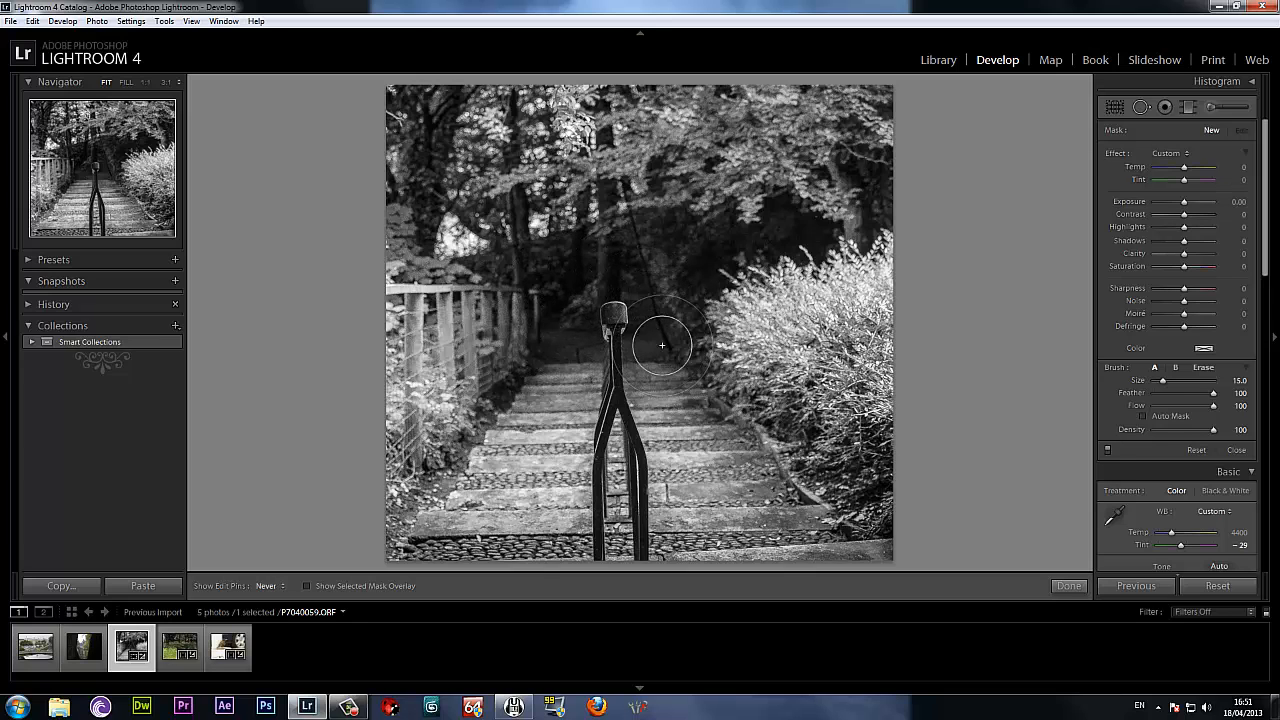
{"action": "left_click_drag", "start_coordinate": [662, 345], "coordinate": [698, 387]}
{"action": "key", "text": "h"}
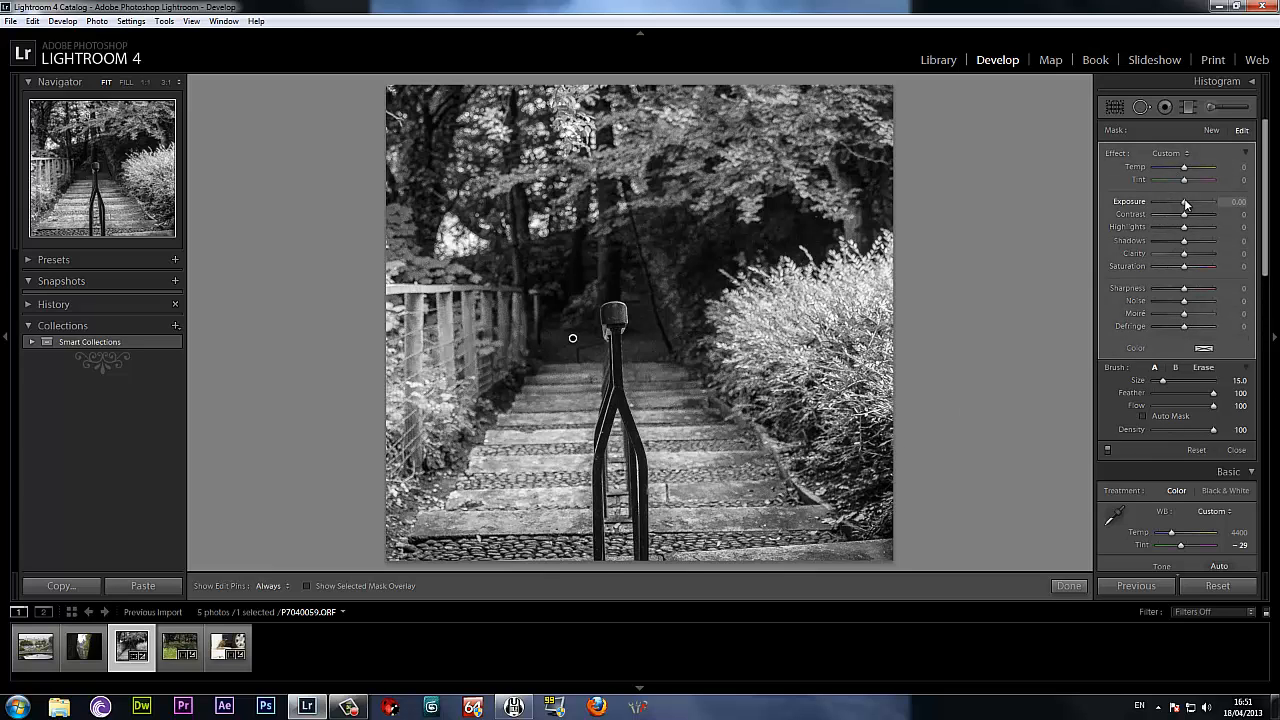
{"action": "mouse_move", "coordinate": [1185, 203]}
{"action": "left_mouse_down"}
{"action": "mouse_move", "coordinate": [1160, 204]}
{"action": "mouse_move", "coordinate": [1179, 202]}
{"action": "left_mouse_up"}
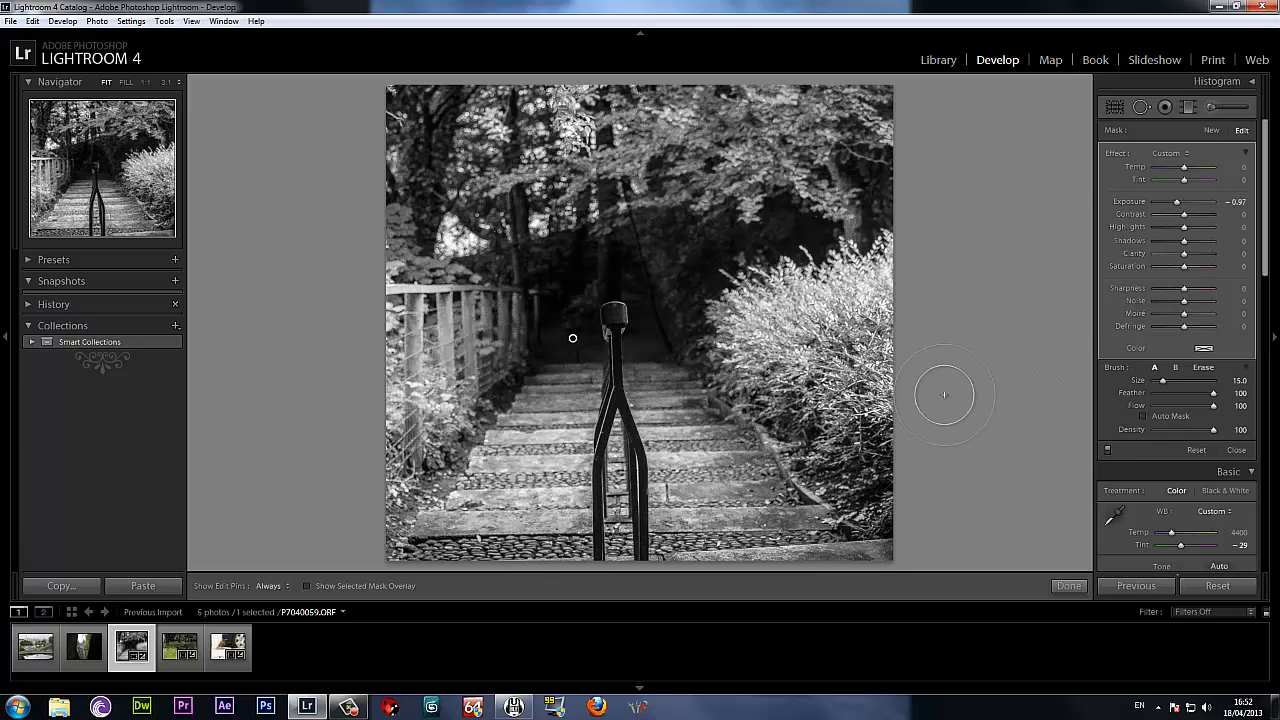
Compare the handrail photo's before and after versions side by side and close the brush adjustment.
{"action": "key", "text": "y"}
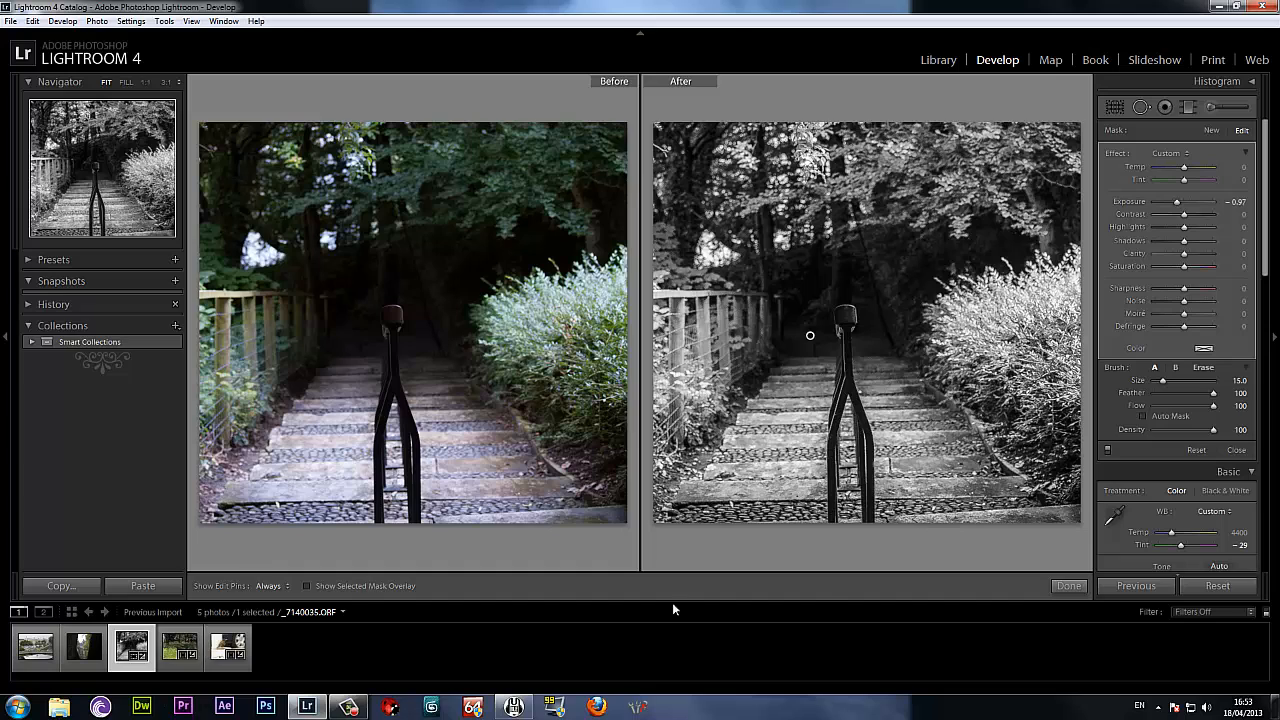
{"action": "left_click", "coordinate": [1064, 587]}
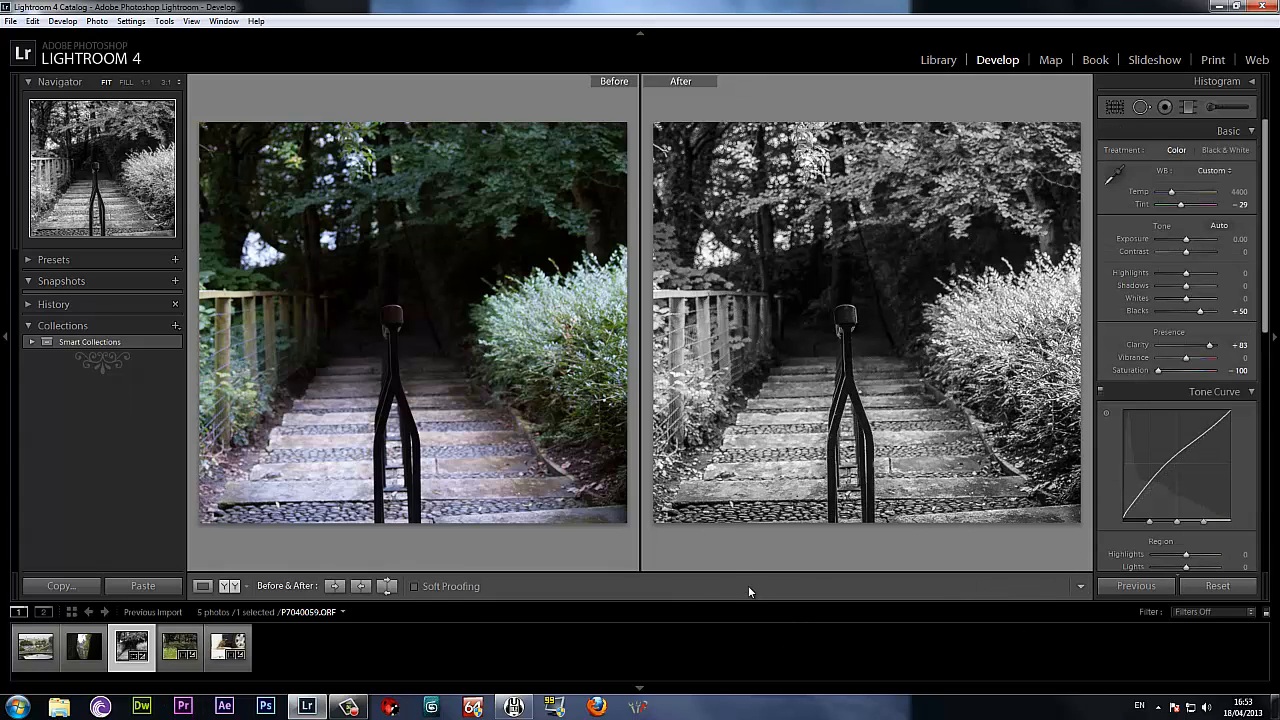
Open the photo of the castle between two tree trunks and crop both sides closer to the trunks.
{"action": "left_click", "coordinate": [80, 657]}
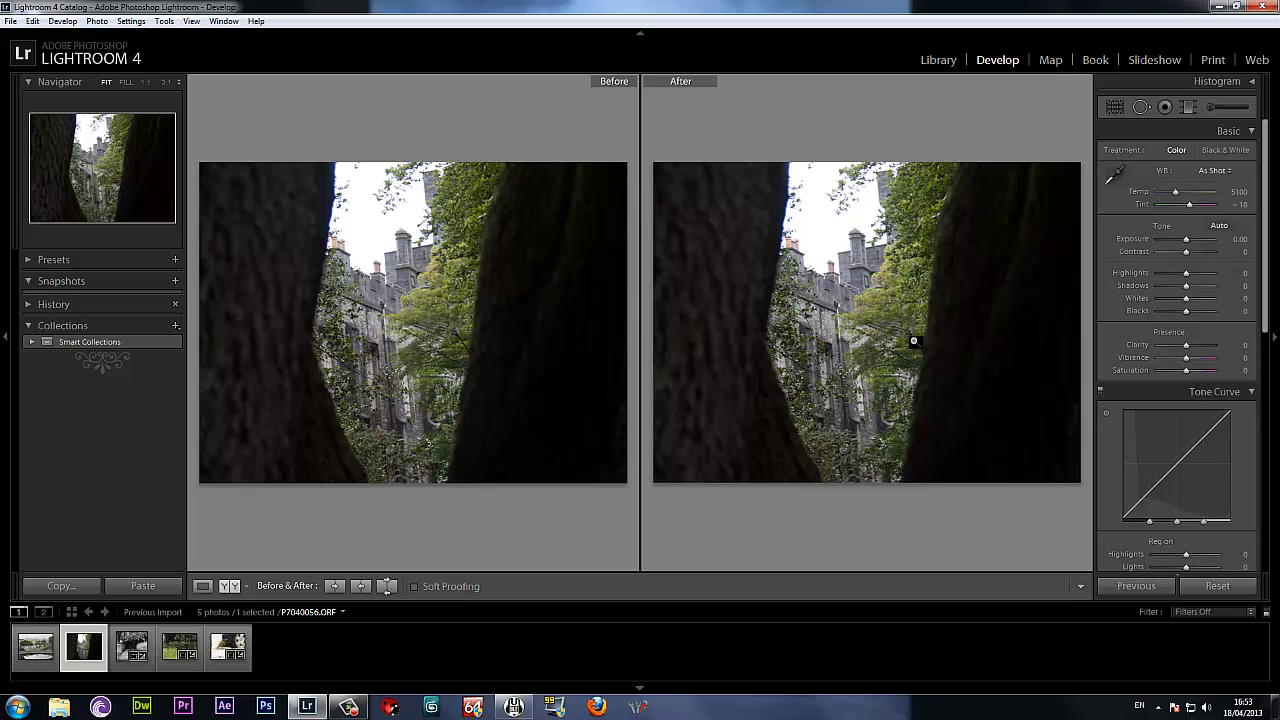
{"action": "left_click", "coordinate": [1115, 107]}
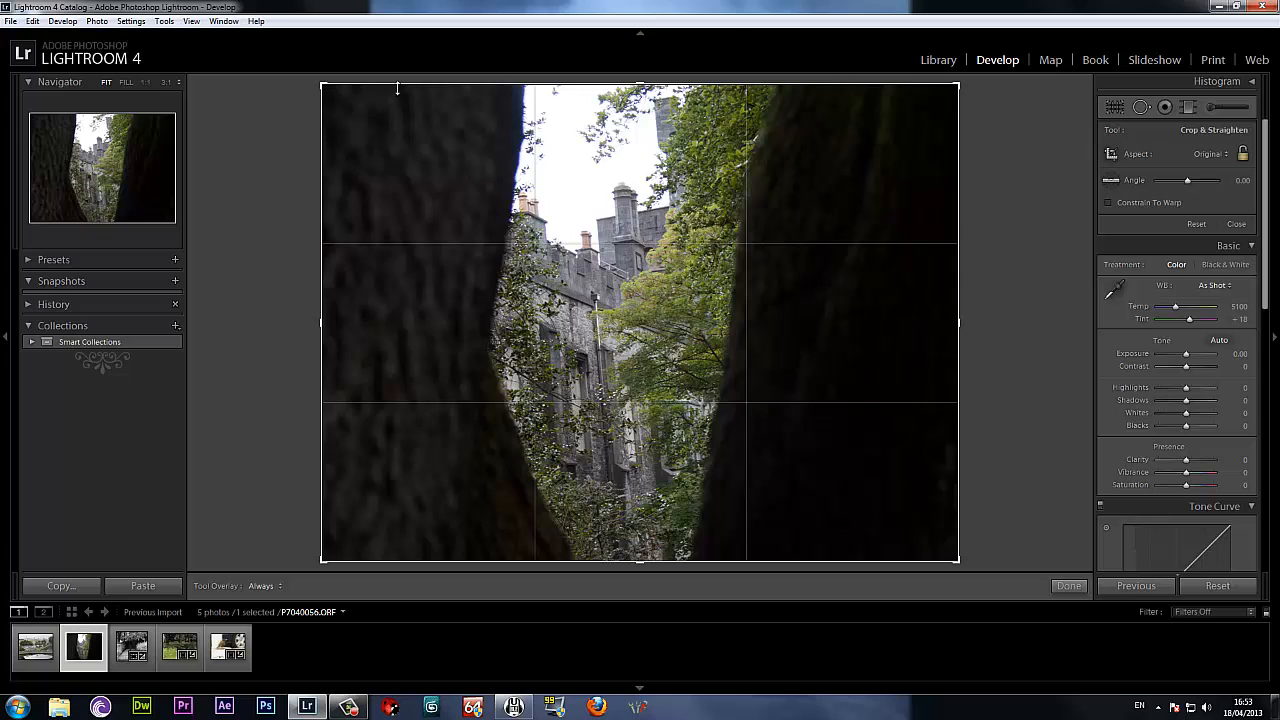
{"action": "mouse_move", "coordinate": [396, 90]}
{"action": "left_mouse_down"}
{"action": "mouse_move", "coordinate": [420, 177]}
{"action": "mouse_move", "coordinate": [529, 337]}
{"action": "mouse_move", "coordinate": [846, 566]}
{"action": "left_mouse_up"}
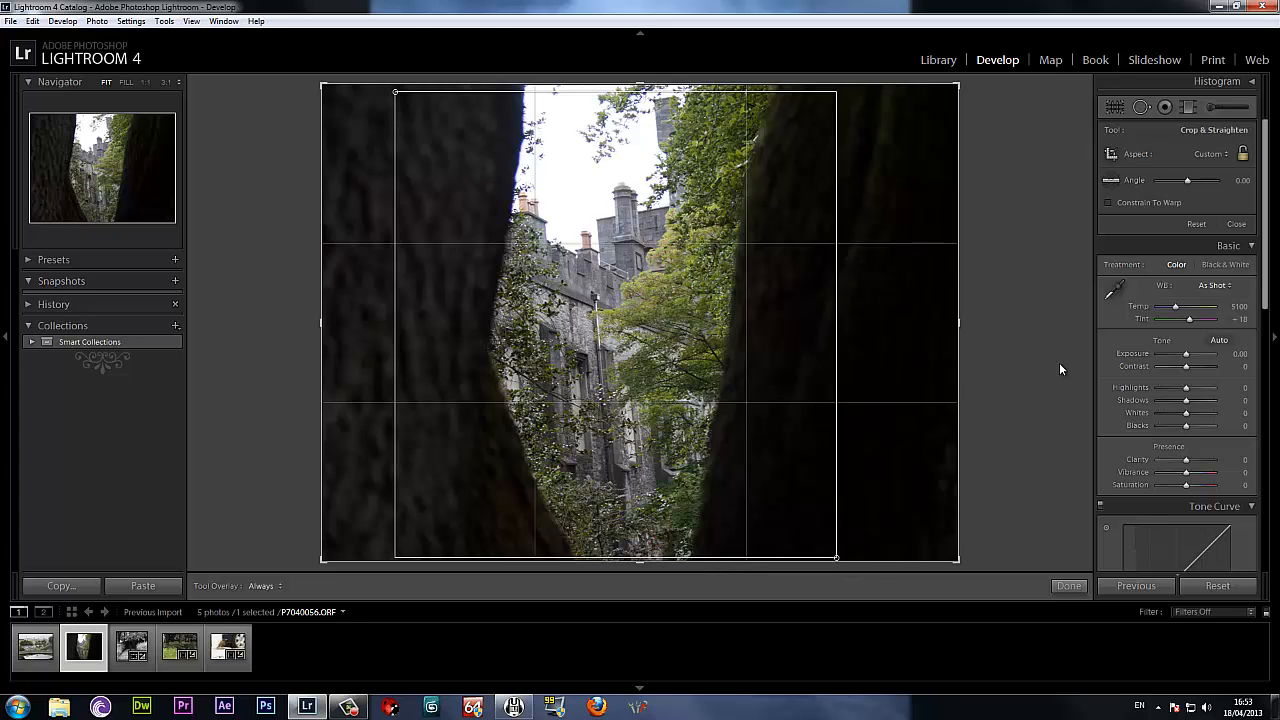
{"action": "left_click", "coordinate": [1068, 585]}
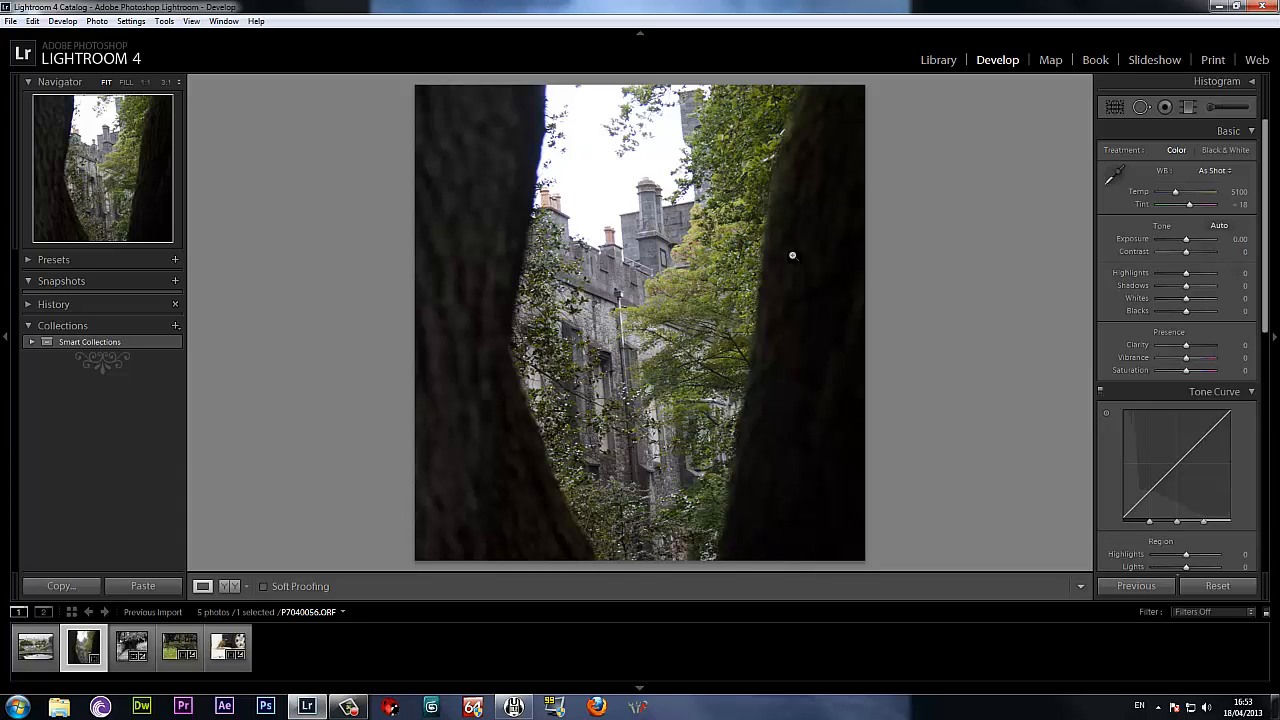
Paint an adjustment brush mask over both tree trunks and set its Clarity to 43, Saturation to 93 and Sharpness to 100.
{"action": "left_click", "coordinate": [1216, 106]}
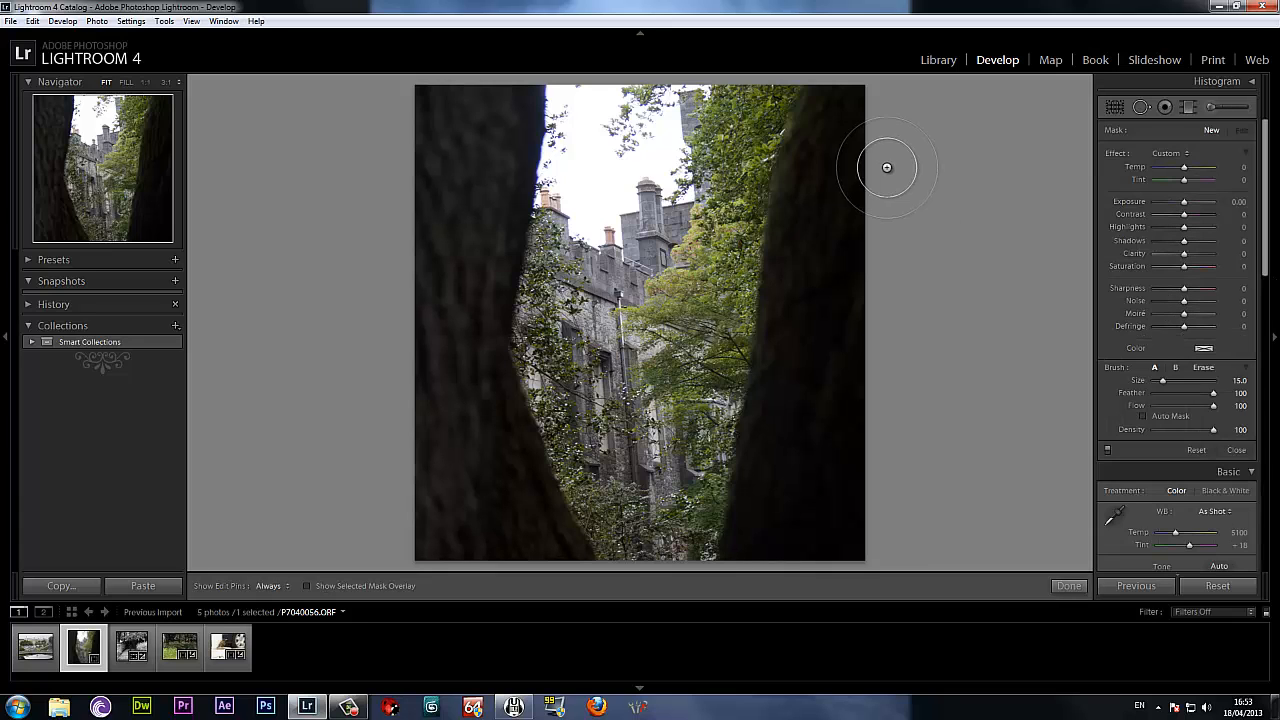
{"action": "mouse_move", "coordinate": [856, 110]}
{"action": "left_mouse_down"}
{"action": "mouse_move", "coordinate": [831, 114]}
{"action": "mouse_move", "coordinate": [828, 321]}
{"action": "mouse_move", "coordinate": [797, 545]}
{"action": "left_mouse_up"}
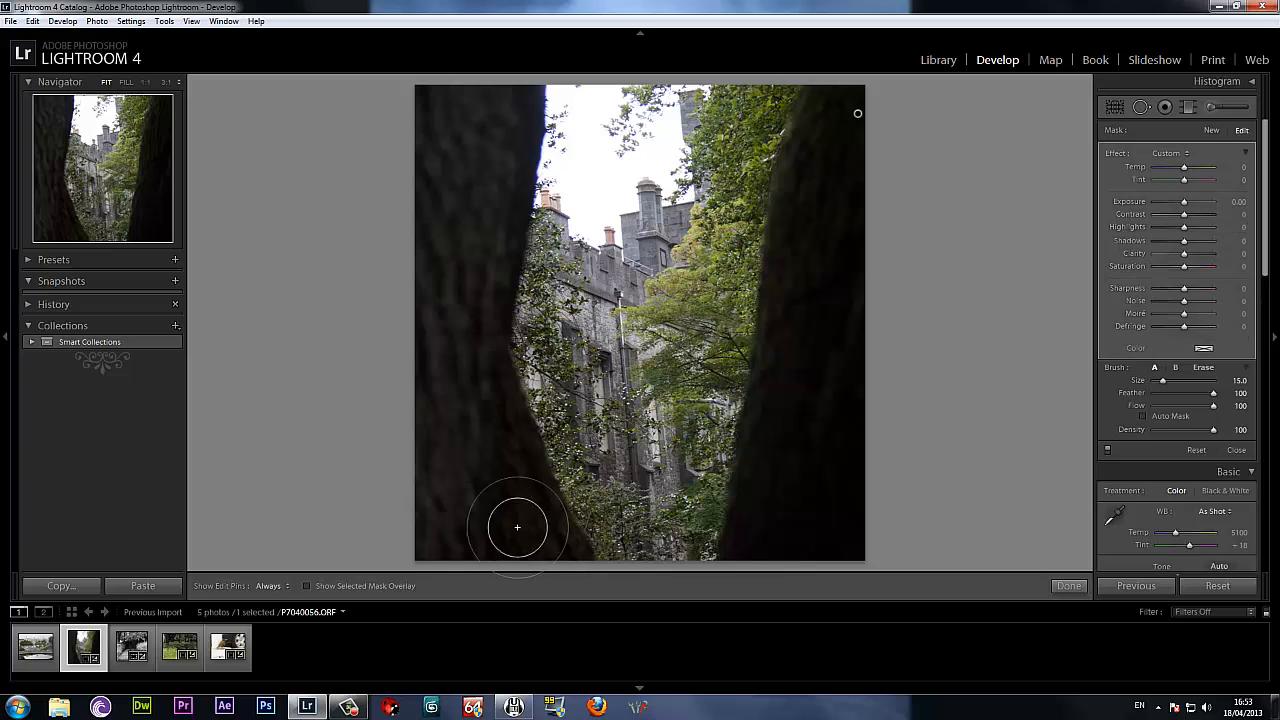
{"action": "mouse_move", "coordinate": [517, 527]}
{"action": "left_mouse_down"}
{"action": "mouse_move", "coordinate": [453, 481]}
{"action": "mouse_move", "coordinate": [449, 369]}
{"action": "mouse_move", "coordinate": [481, 242]}
{"action": "mouse_move", "coordinate": [459, 193]}
{"action": "mouse_move", "coordinate": [501, 120]}
{"action": "mouse_move", "coordinate": [471, 91]}
{"action": "left_mouse_up"}
{"action": "left_click_drag", "start_coordinate": [1186, 258], "coordinate": [1230, 258]}
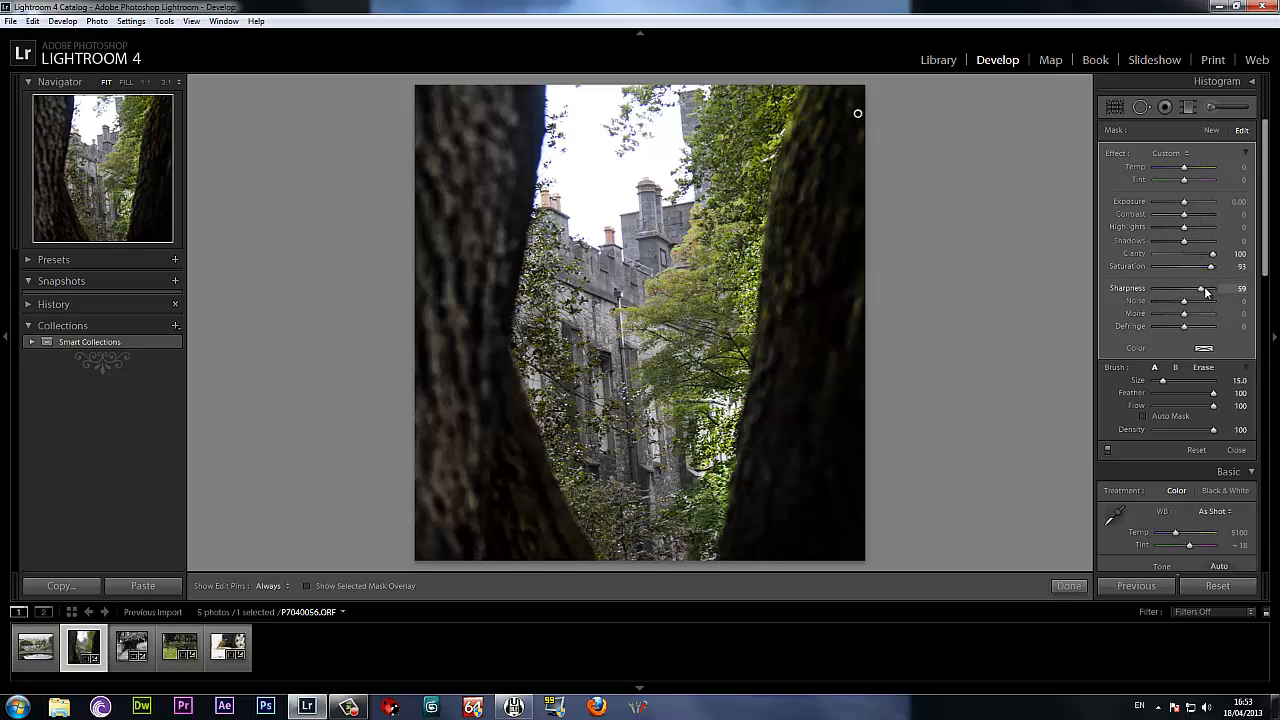
{"action": "left_click_drag", "start_coordinate": [1206, 292], "coordinate": [1214, 292]}
{"action": "left_click_drag", "start_coordinate": [1213, 254], "coordinate": [1202, 257]}
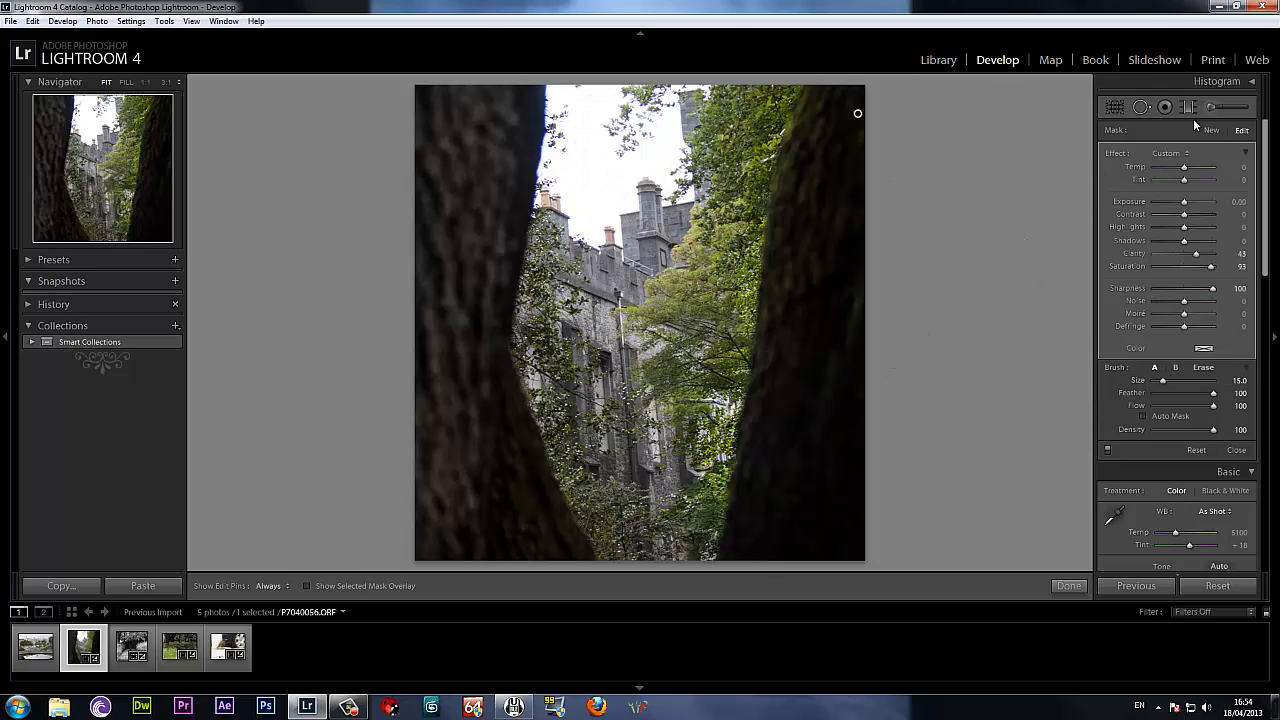
{"action": "left_click", "coordinate": [1068, 586]}
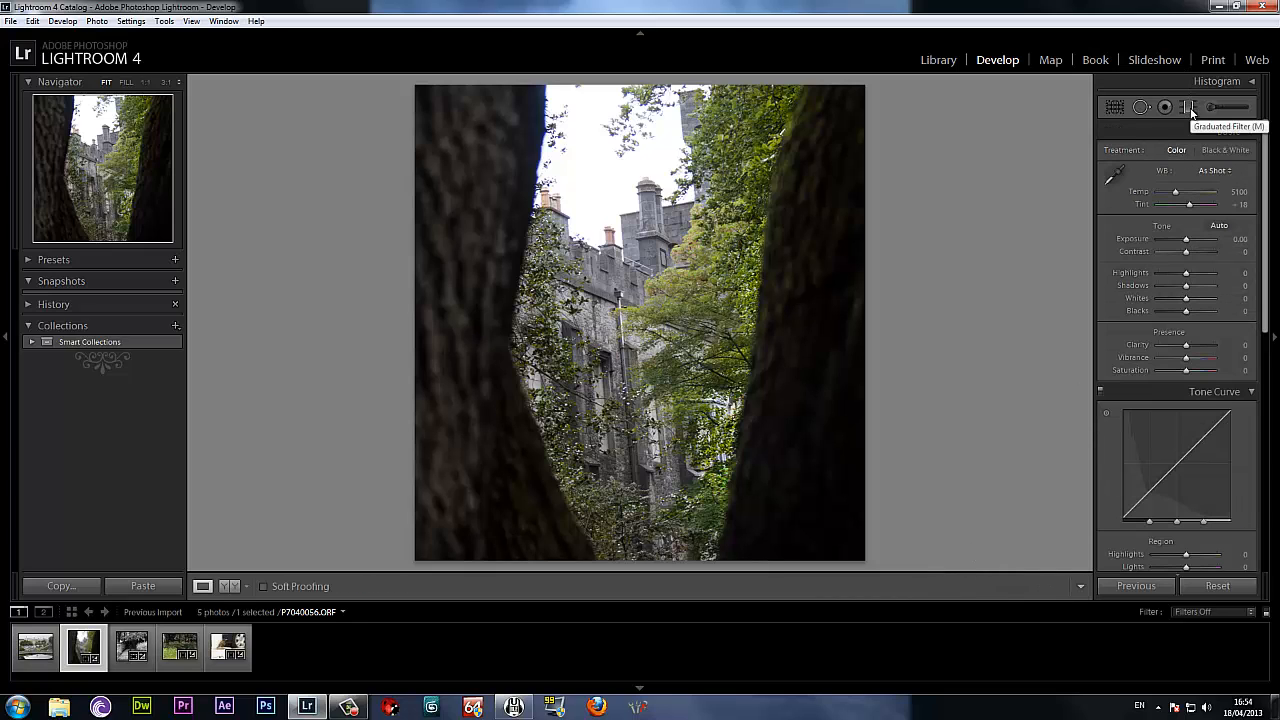
Add a horizontal graduated filter across the sky above the castle and set its Exposure to -1.79.
{"action": "left_click", "coordinate": [1189, 107]}
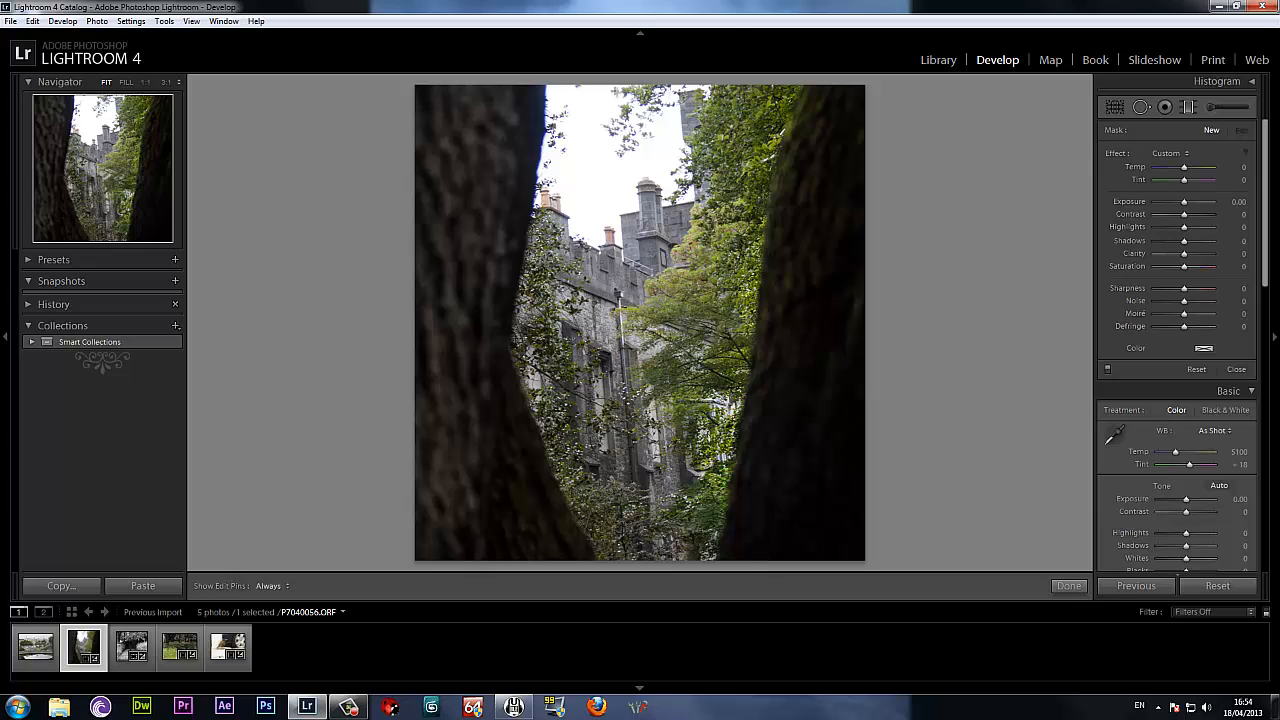
{"action": "left_click_drag", "start_coordinate": [615, 178], "coordinate": [613, 251]}
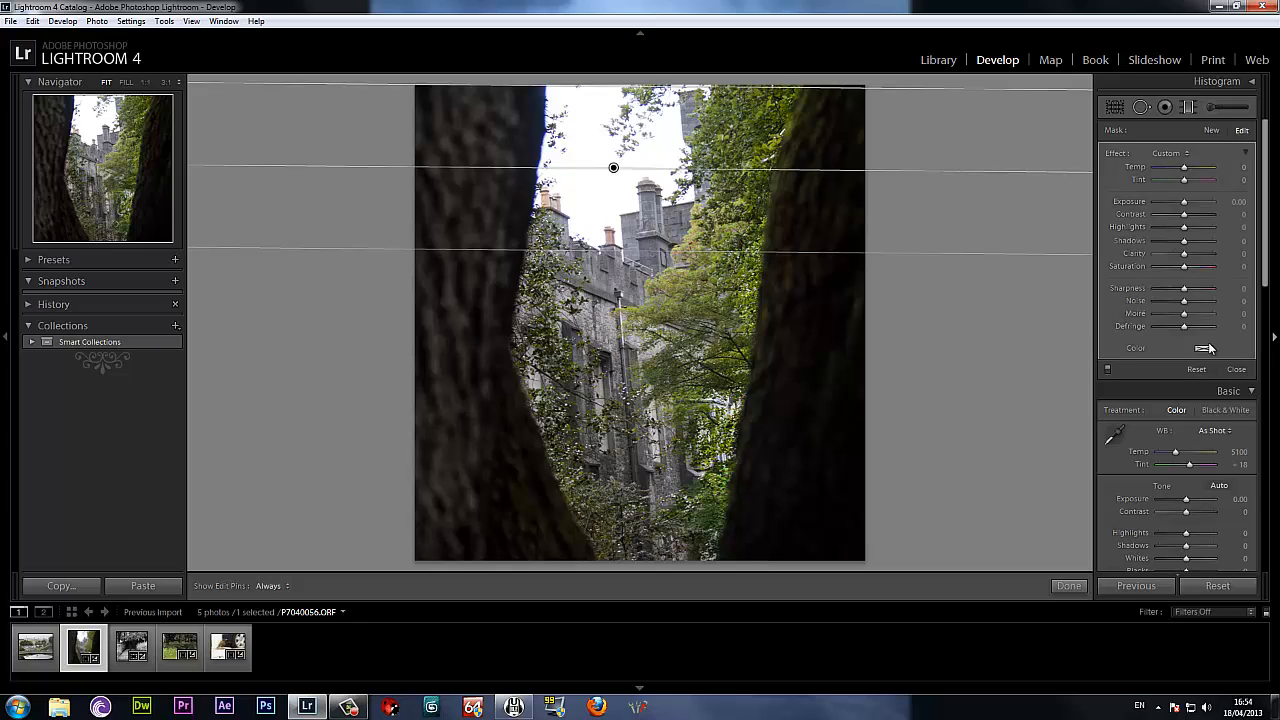
{"action": "left_click_drag", "start_coordinate": [1185, 203], "coordinate": [1173, 206]}
{"action": "left_click_drag", "start_coordinate": [1166, 202], "coordinate": [1175, 203]}
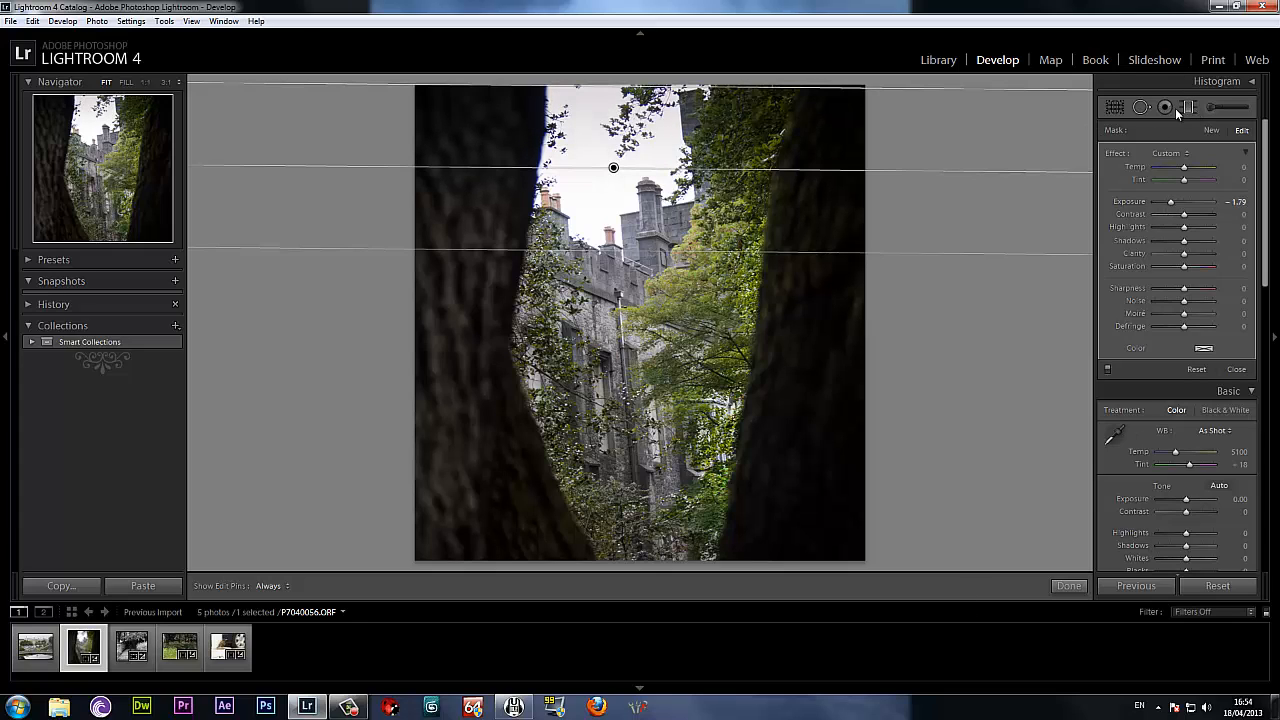
{"action": "left_click", "coordinate": [1116, 109]}
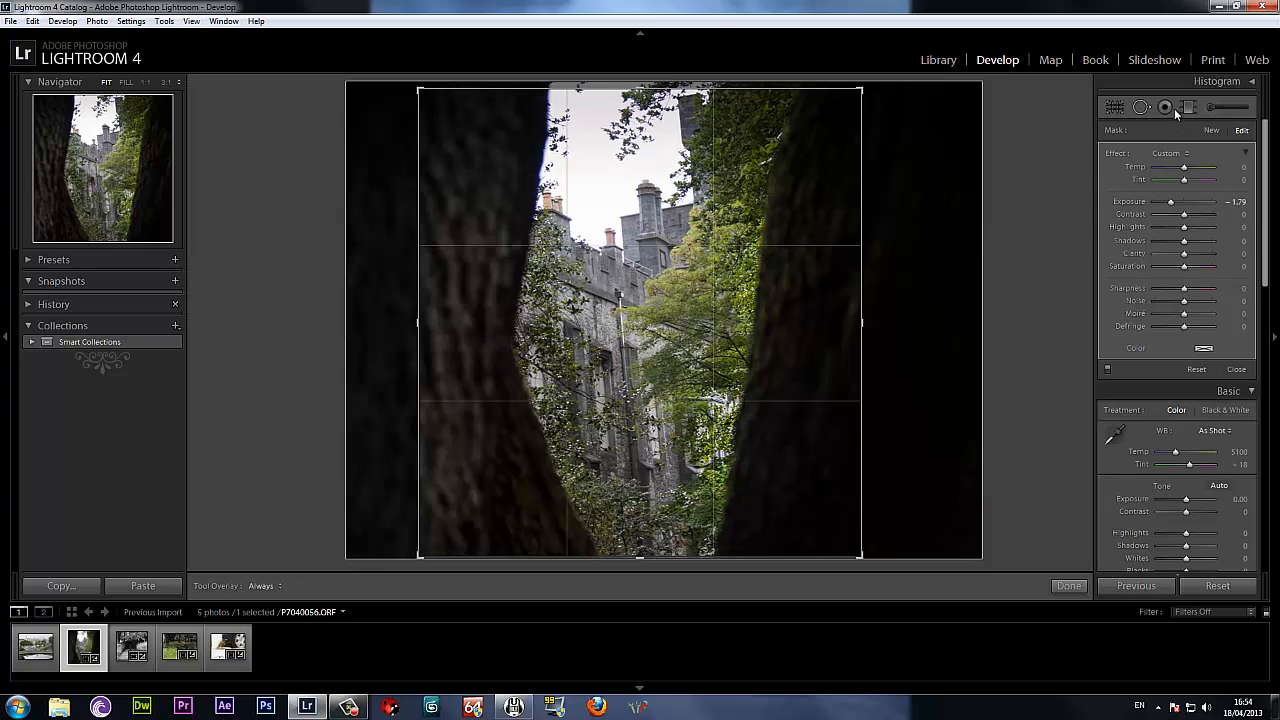
{"action": "left_click", "coordinate": [1191, 105]}
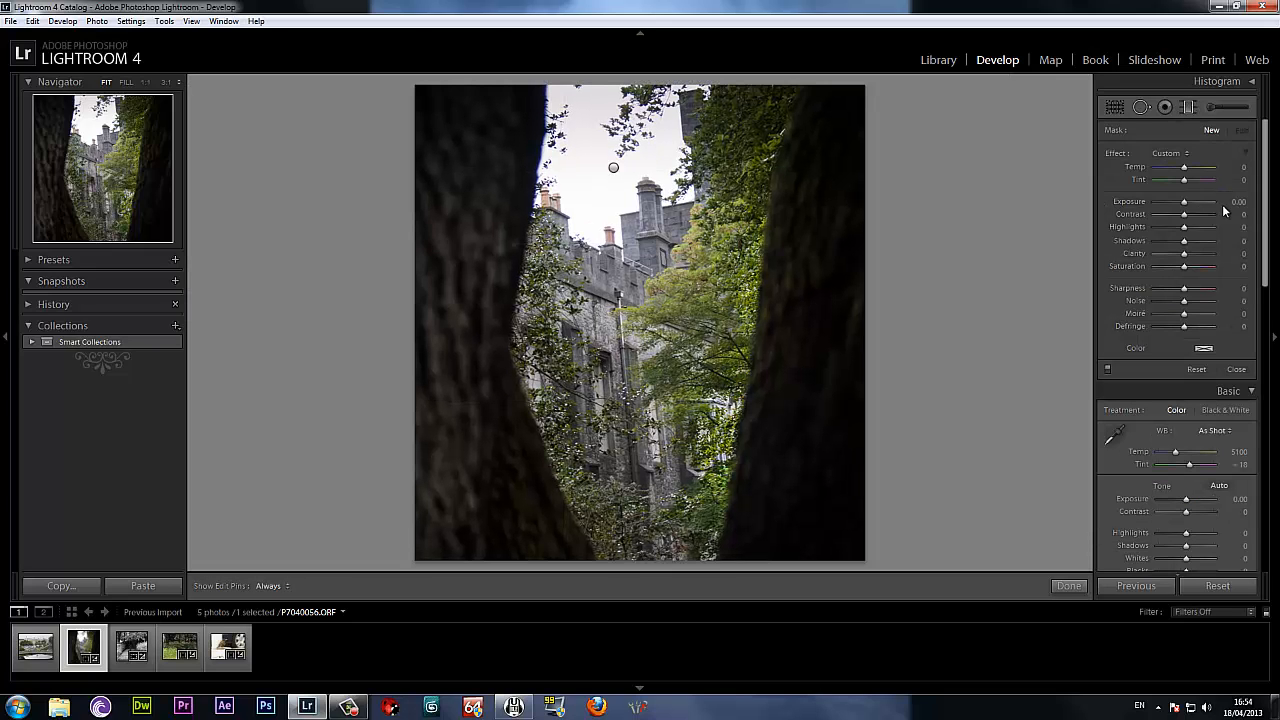
Brush a new adjustment mask over the sky around the castle chimneys and set its Exposure to -1.33 and Temp to 17.
{"action": "left_click", "coordinate": [1236, 105]}
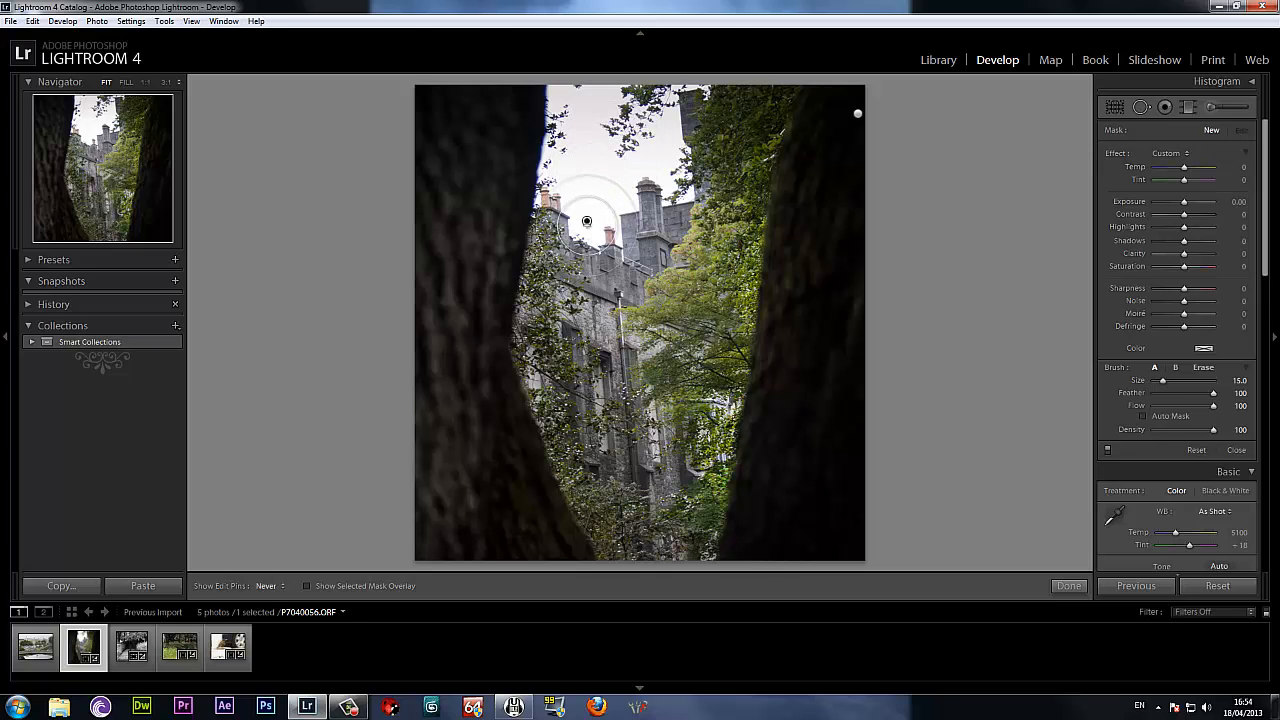
{"action": "key", "text": "h"}
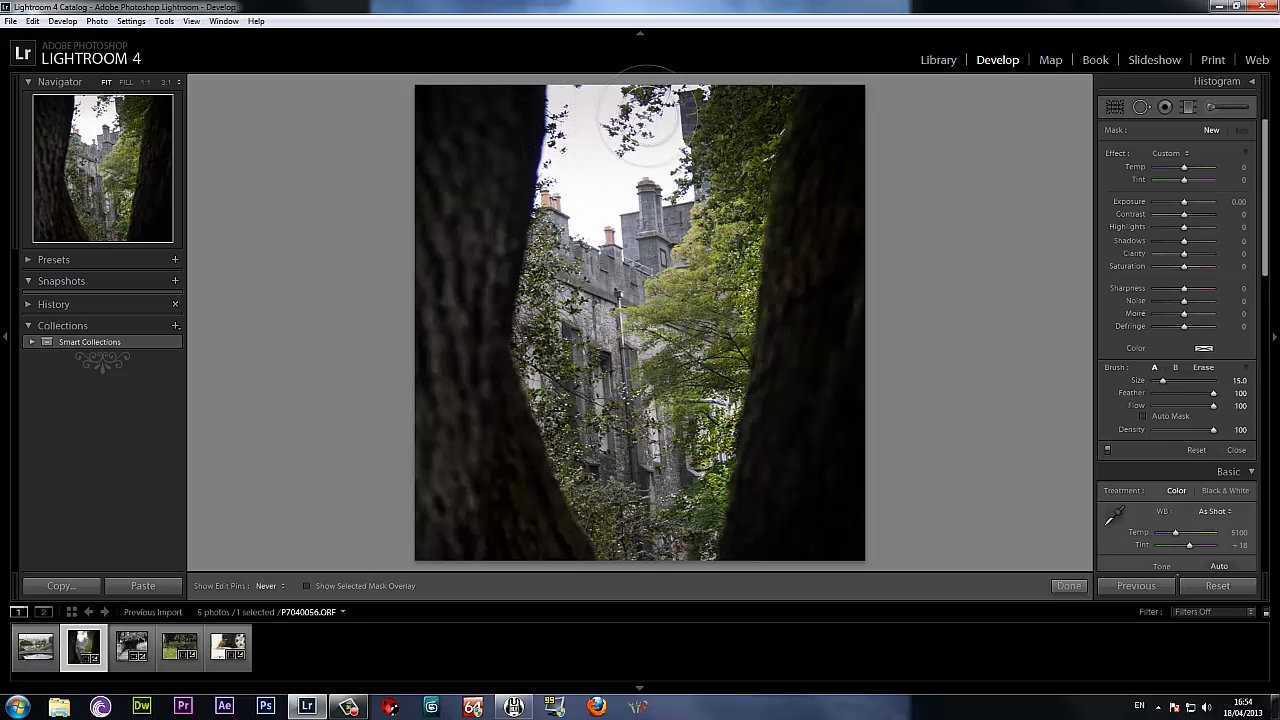
{"action": "key", "text": "h"}
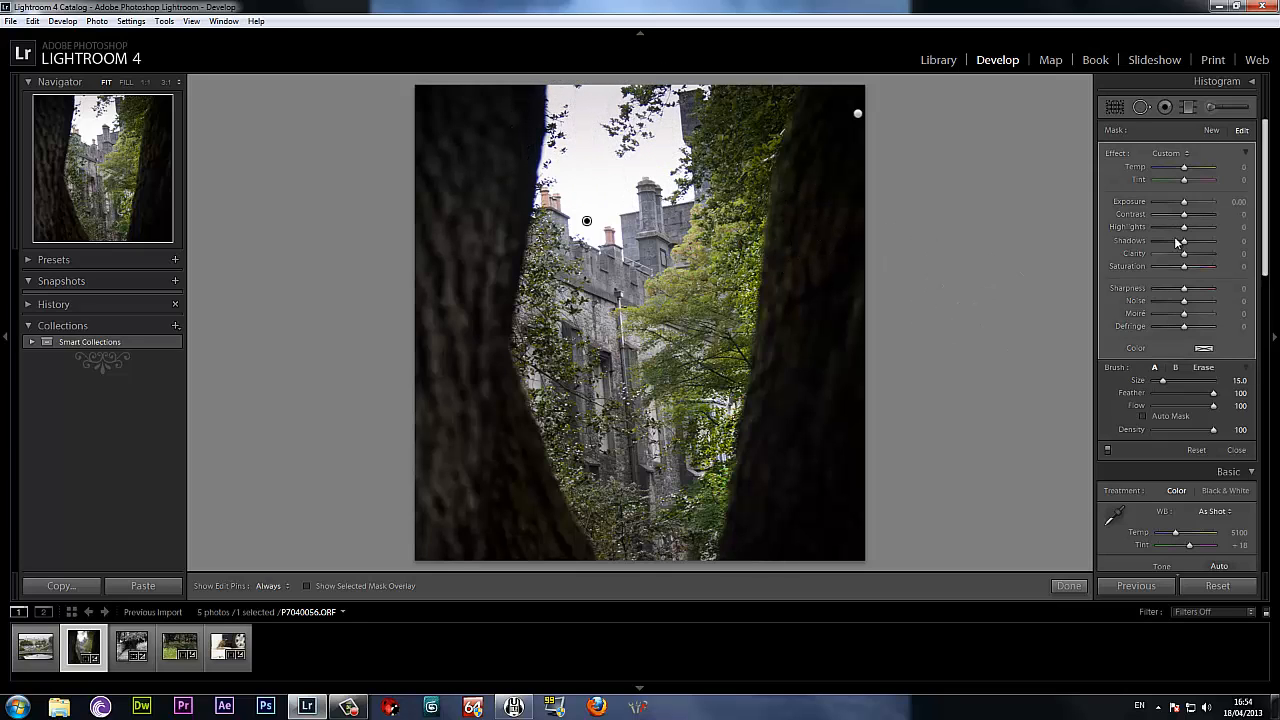
{"action": "left_click_drag", "start_coordinate": [1183, 204], "coordinate": [1171, 202]}
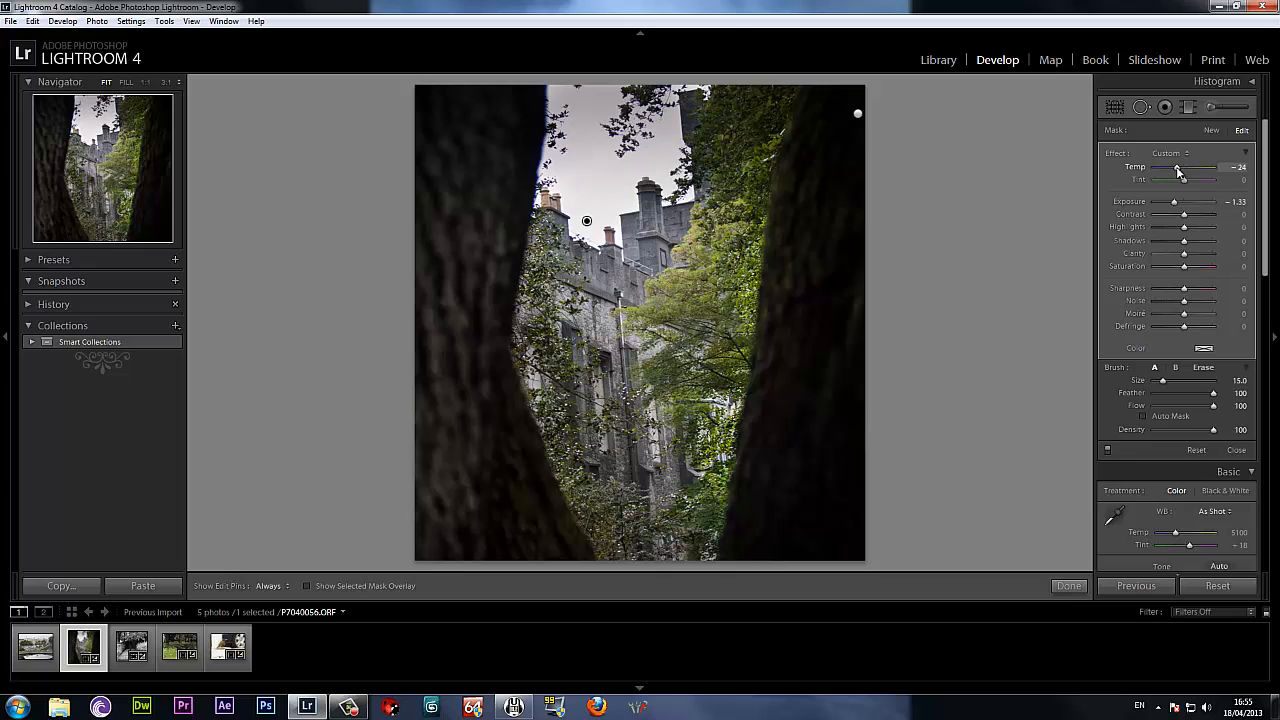
{"action": "left_click_drag", "start_coordinate": [1179, 173], "coordinate": [1174, 172]}
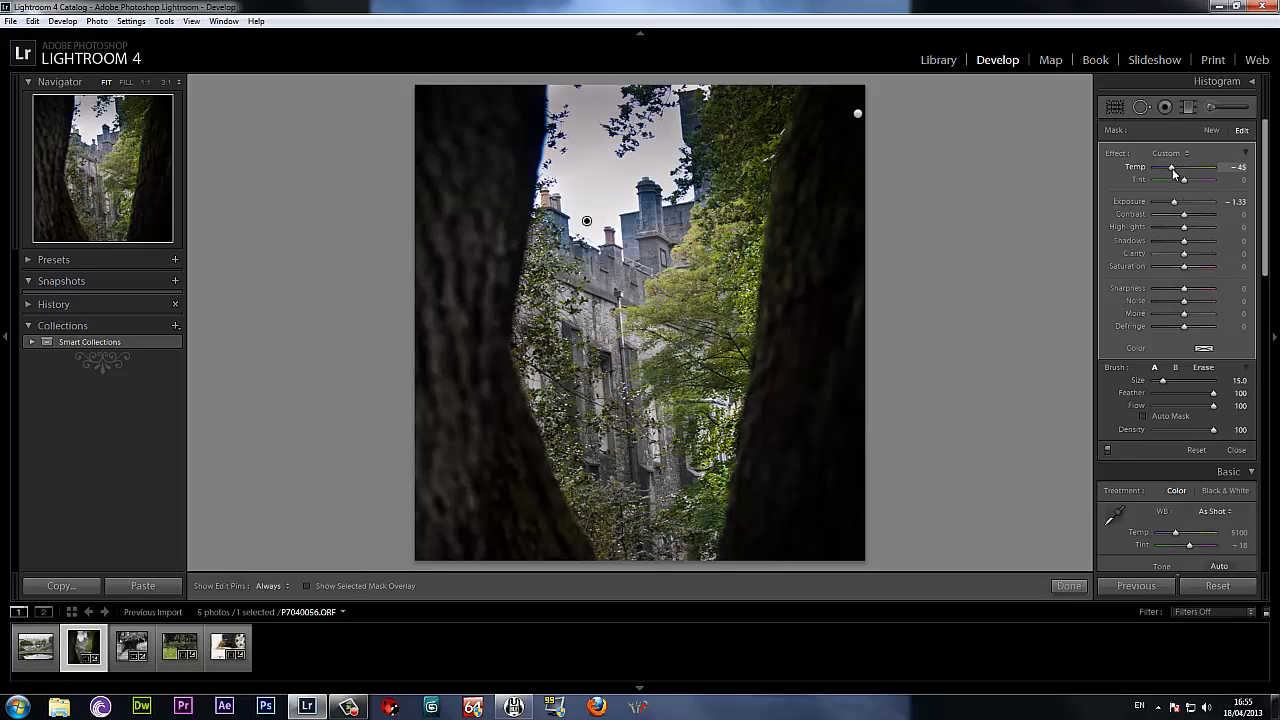
{"action": "left_click_drag", "start_coordinate": [1182, 175], "coordinate": [1190, 175]}
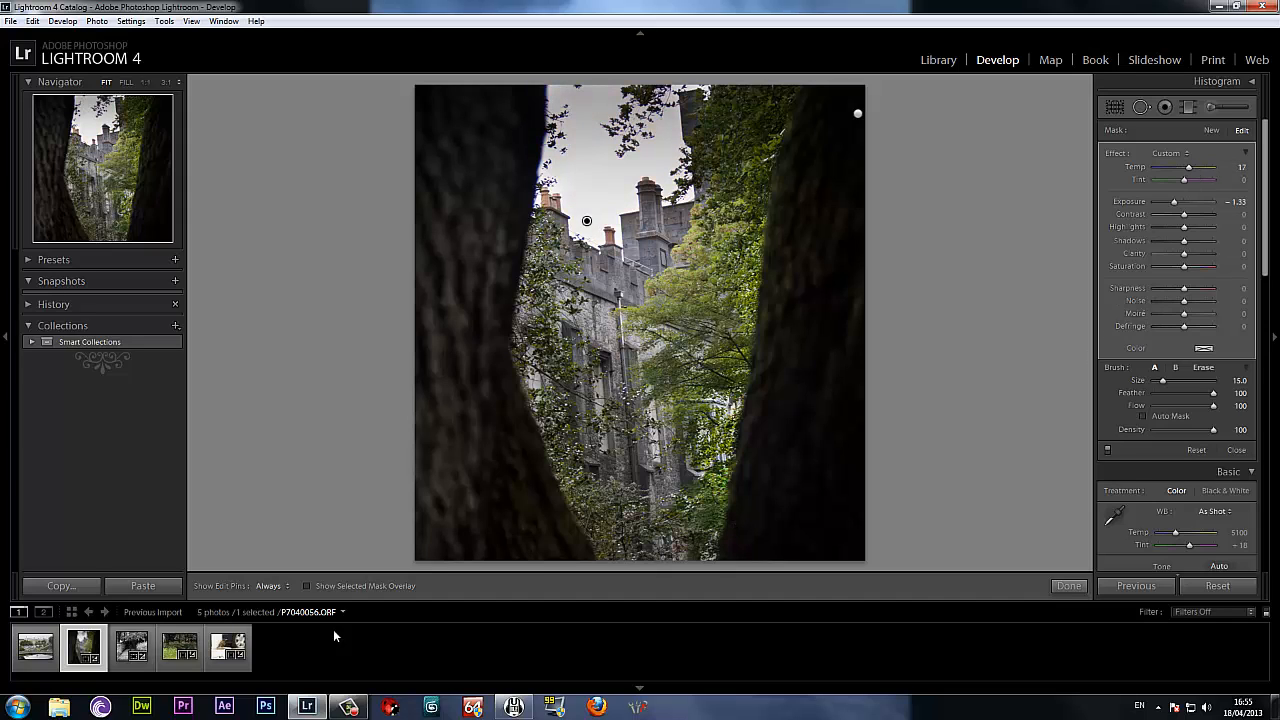
{"action": "left_click", "coordinate": [1068, 586]}
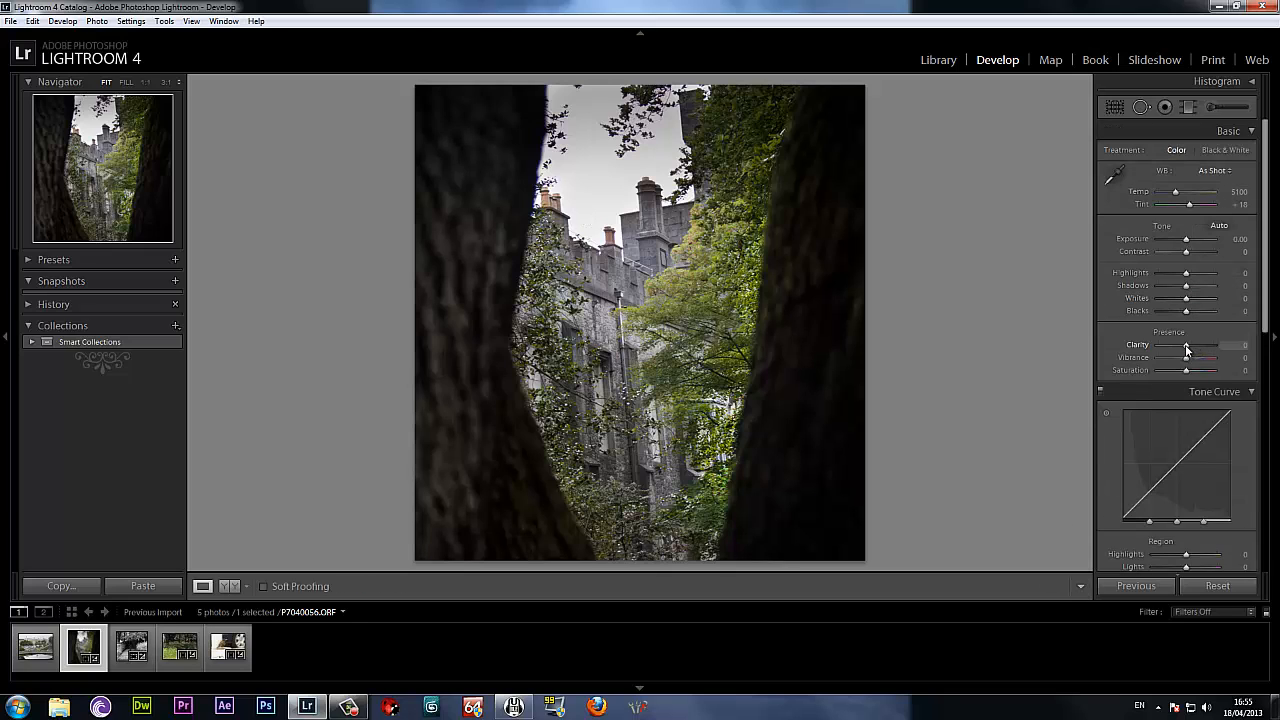
Set the castle photo's overall Clarity to +17 and compare its before and after versions side by side.
{"action": "left_click_drag", "start_coordinate": [1187, 349], "coordinate": [1191, 349]}
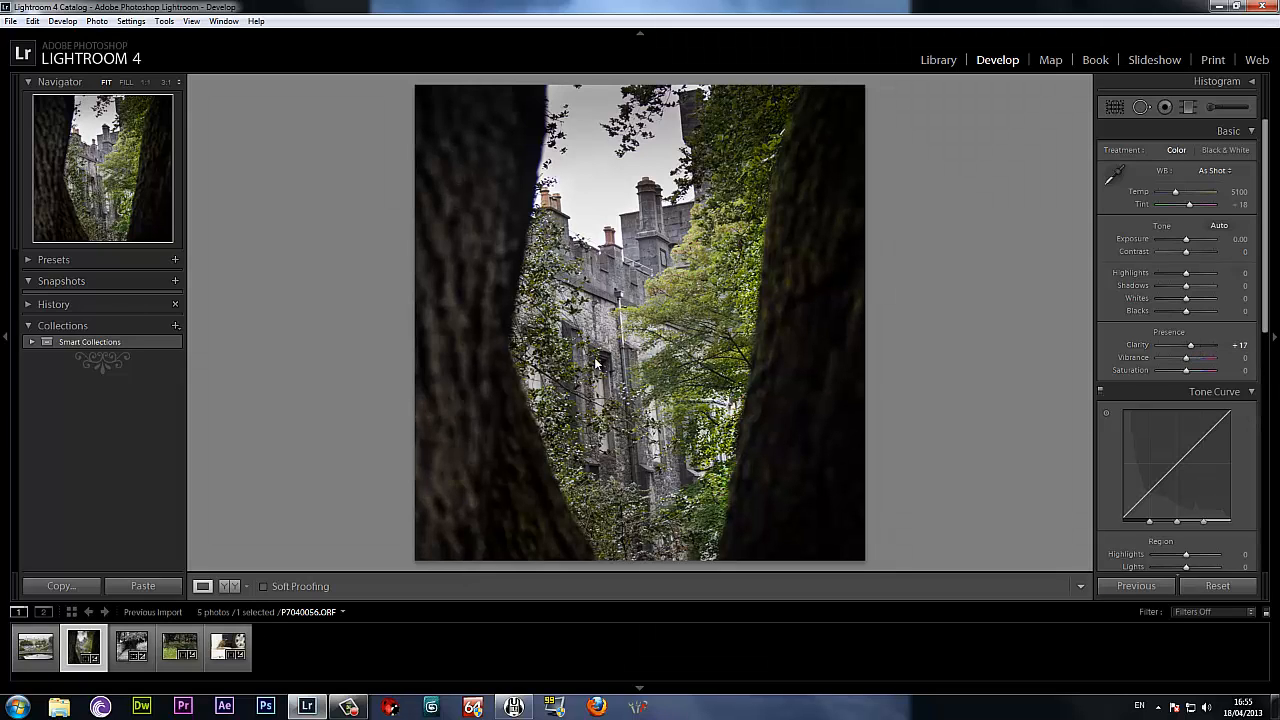
{"action": "key", "text": "y"}
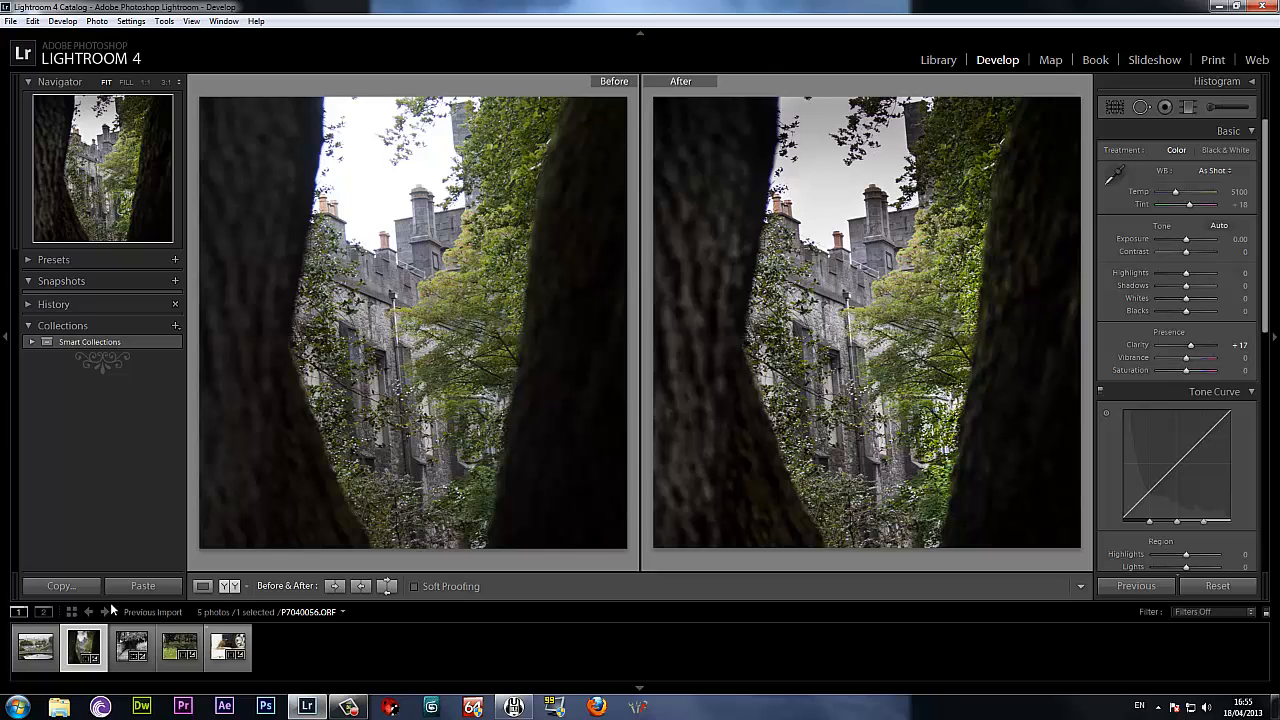
Open the photo of the bridge and car park for editing.
{"action": "left_click", "coordinate": [33, 658]}
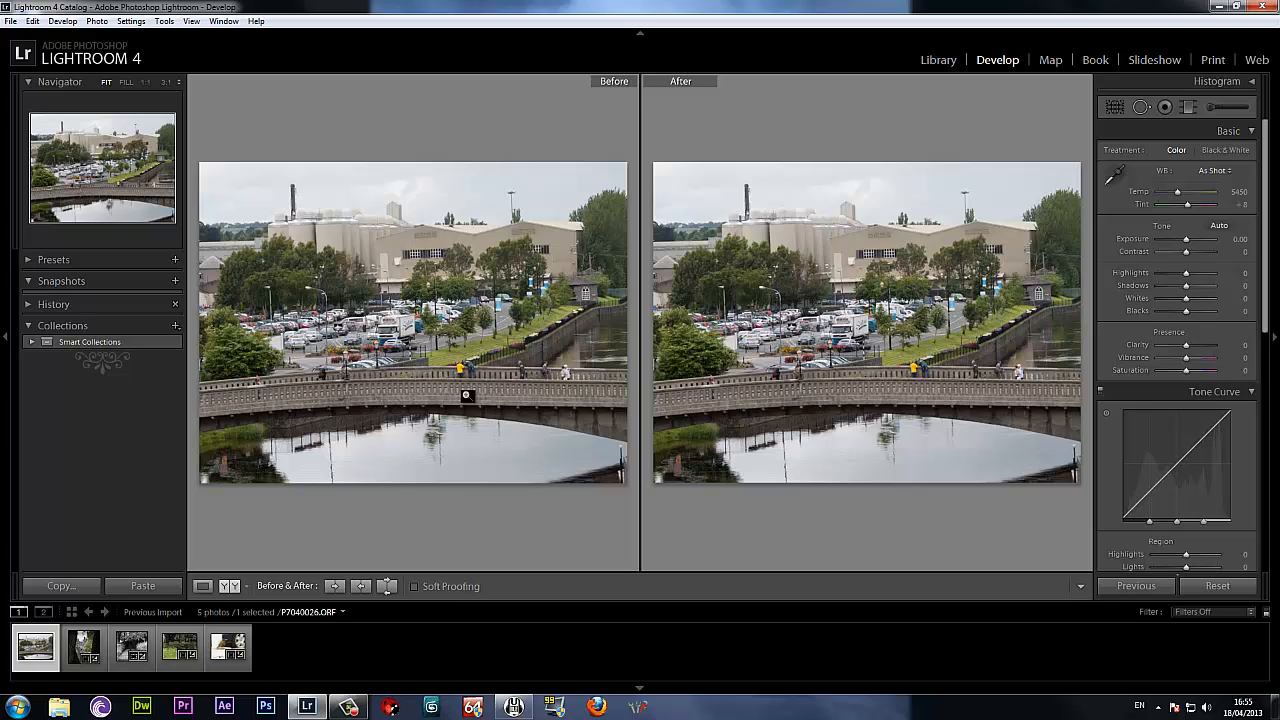
Try a wide crop containing only the bridge and the water, and reset the photo.
{"action": "left_click", "coordinate": [1116, 106]}
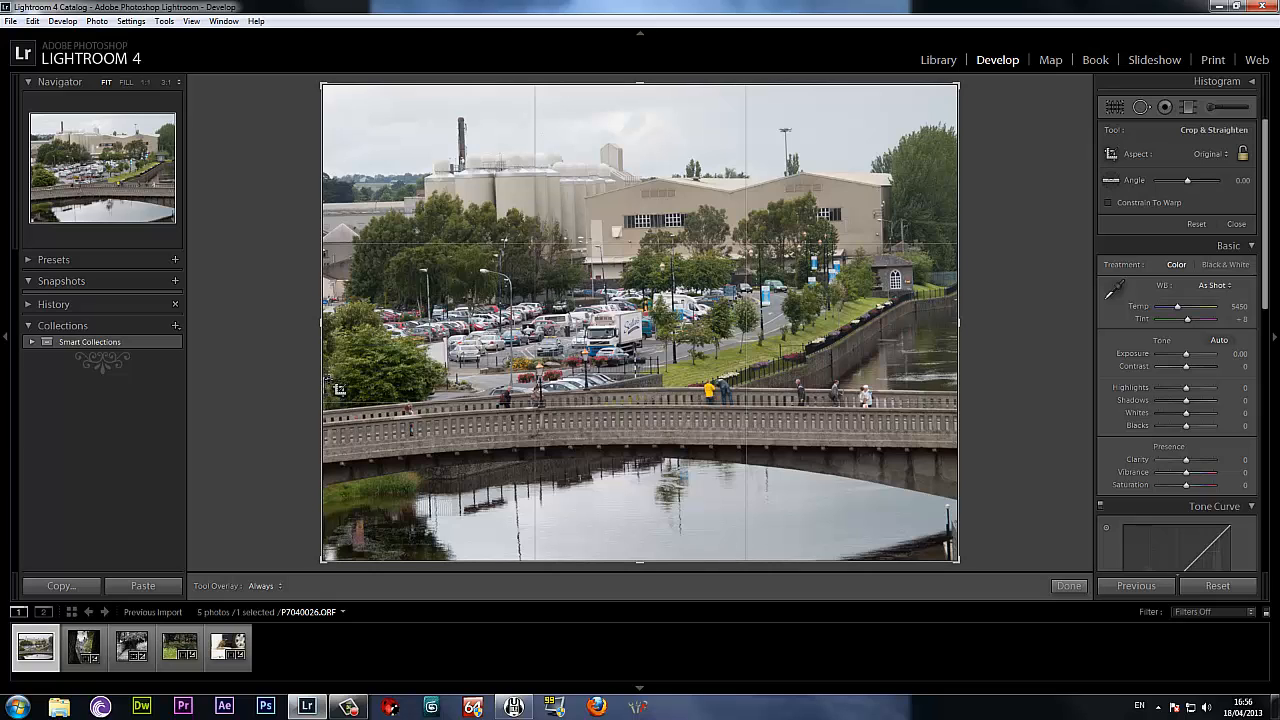
{"action": "mouse_move", "coordinate": [328, 380]}
{"action": "left_mouse_down"}
{"action": "mouse_move", "coordinate": [613, 390]}
{"action": "mouse_move", "coordinate": [880, 505]}
{"action": "mouse_move", "coordinate": [963, 569]}
{"action": "left_mouse_up"}
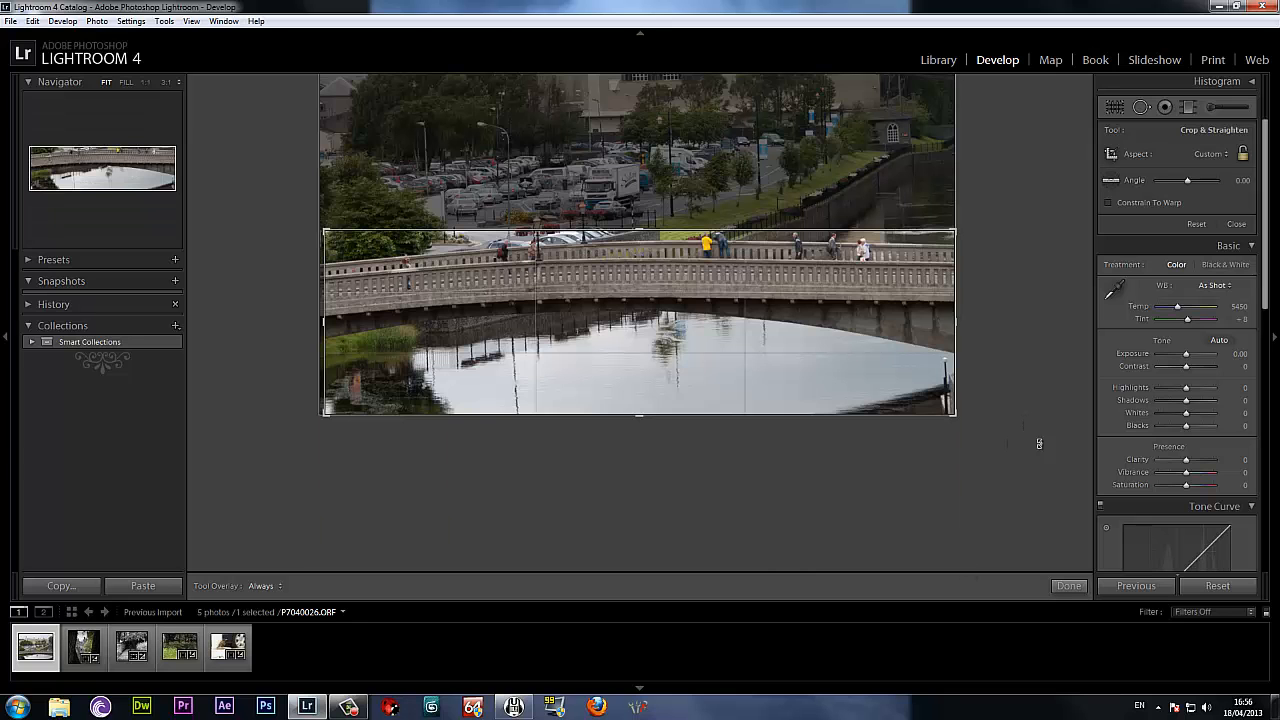
{"action": "left_click", "coordinate": [1069, 586]}
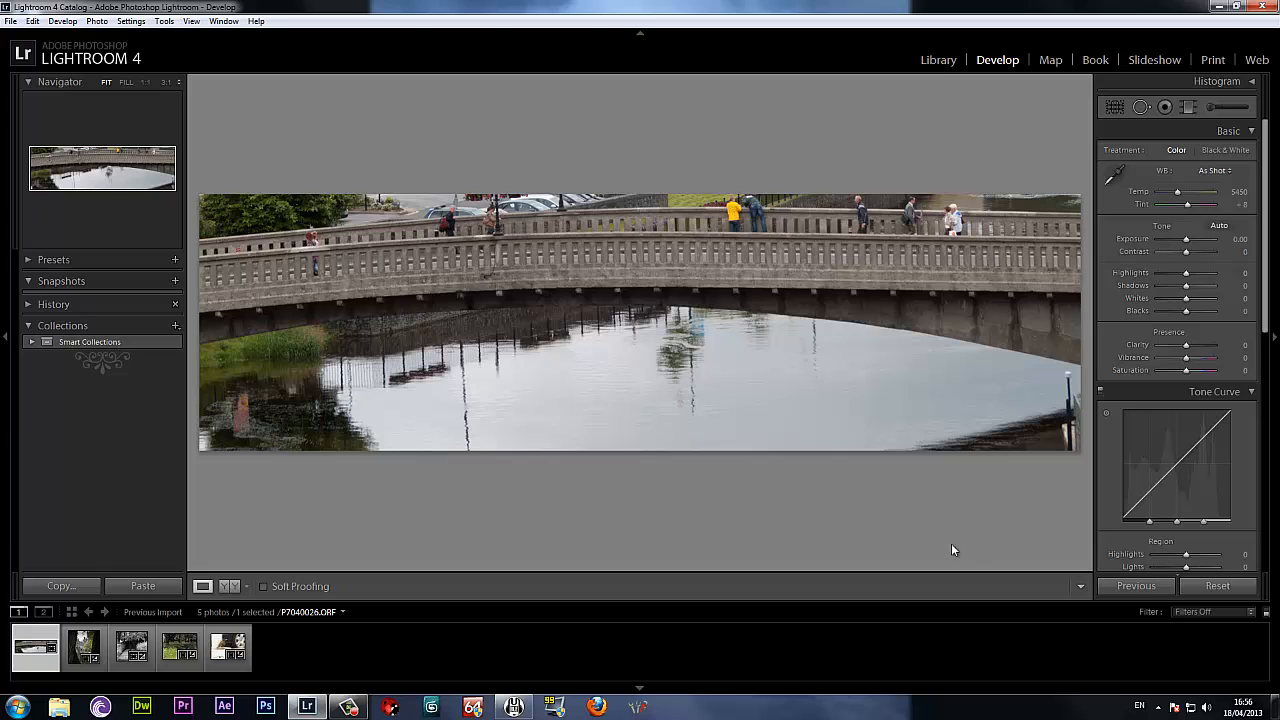
{"action": "left_click", "coordinate": [1218, 586]}
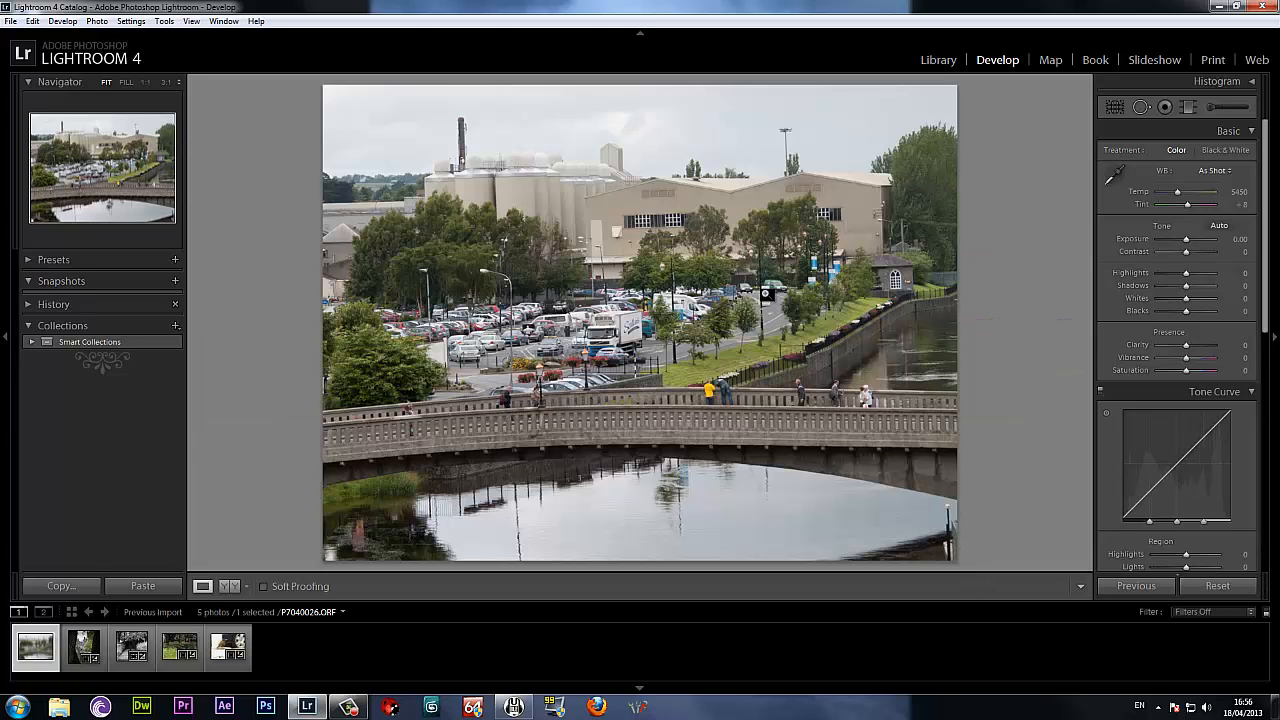
Add a graduated filter over the bridge photo's sky with Exposure -1.79, Contrast 43 and Temp -33, and compare before and after.
{"action": "left_click", "coordinate": [1194, 108]}
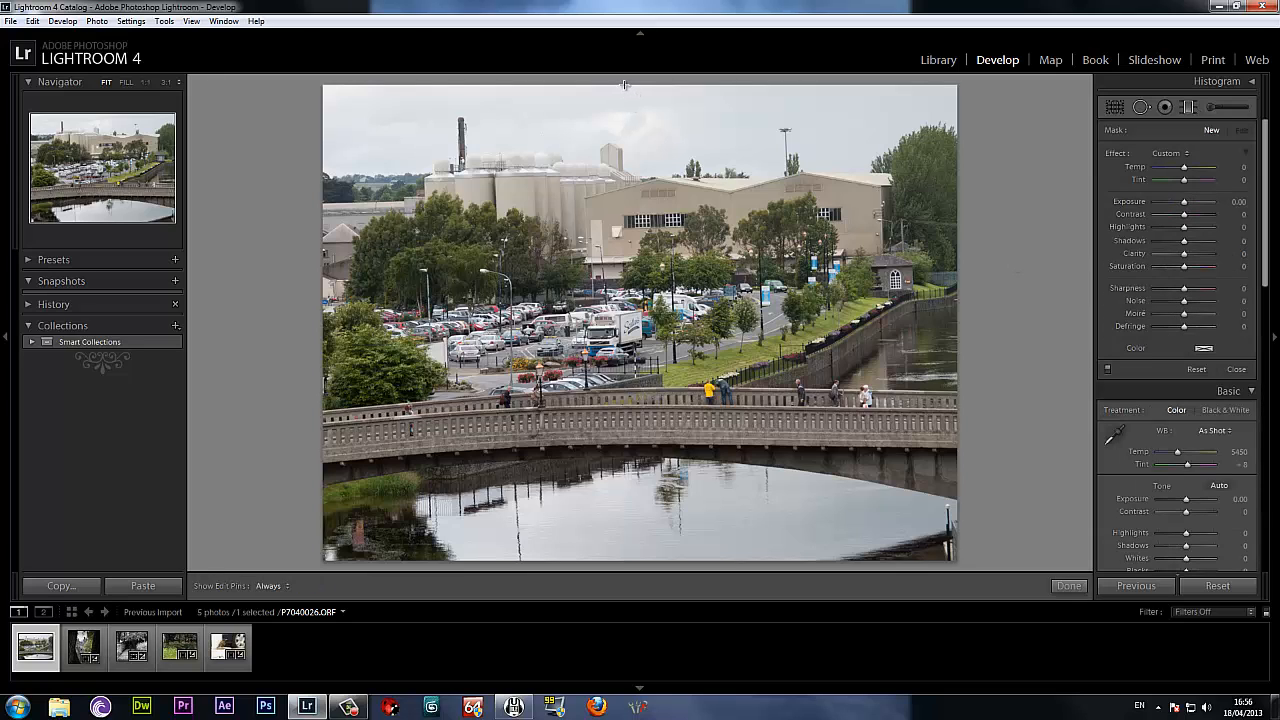
{"action": "mouse_move", "coordinate": [622, 157]}
{"action": "left_mouse_down"}
{"action": "mouse_move", "coordinate": [621, 235]}
{"action": "mouse_move", "coordinate": [625, 182]}
{"action": "left_mouse_up"}
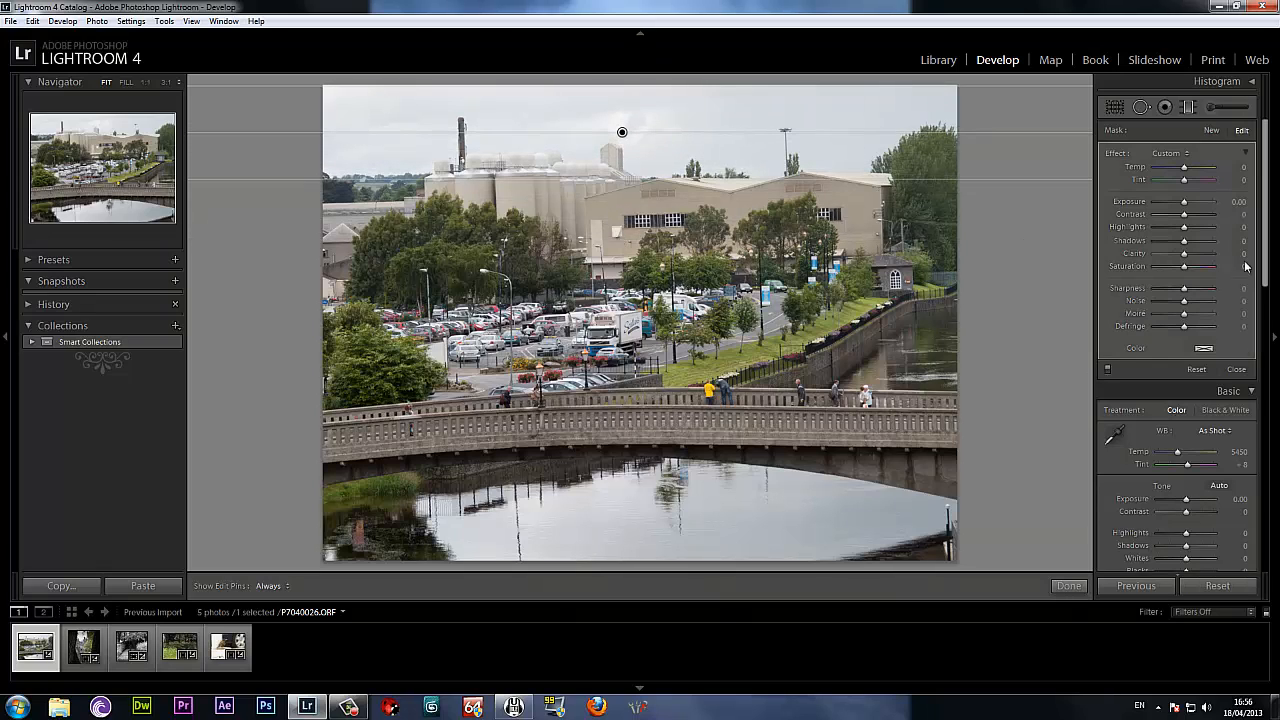
{"action": "left_click_drag", "start_coordinate": [1184, 206], "coordinate": [1169, 200]}
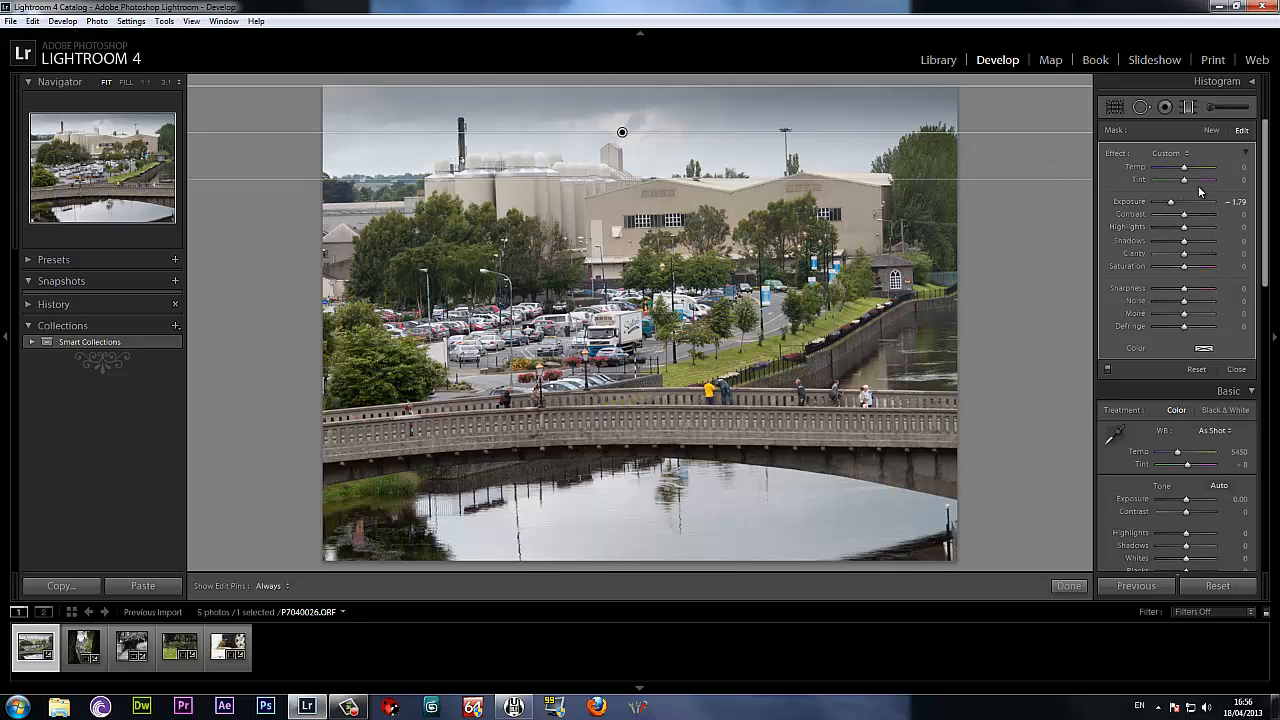
{"action": "left_click_drag", "start_coordinate": [1183, 216], "coordinate": [1195, 218]}
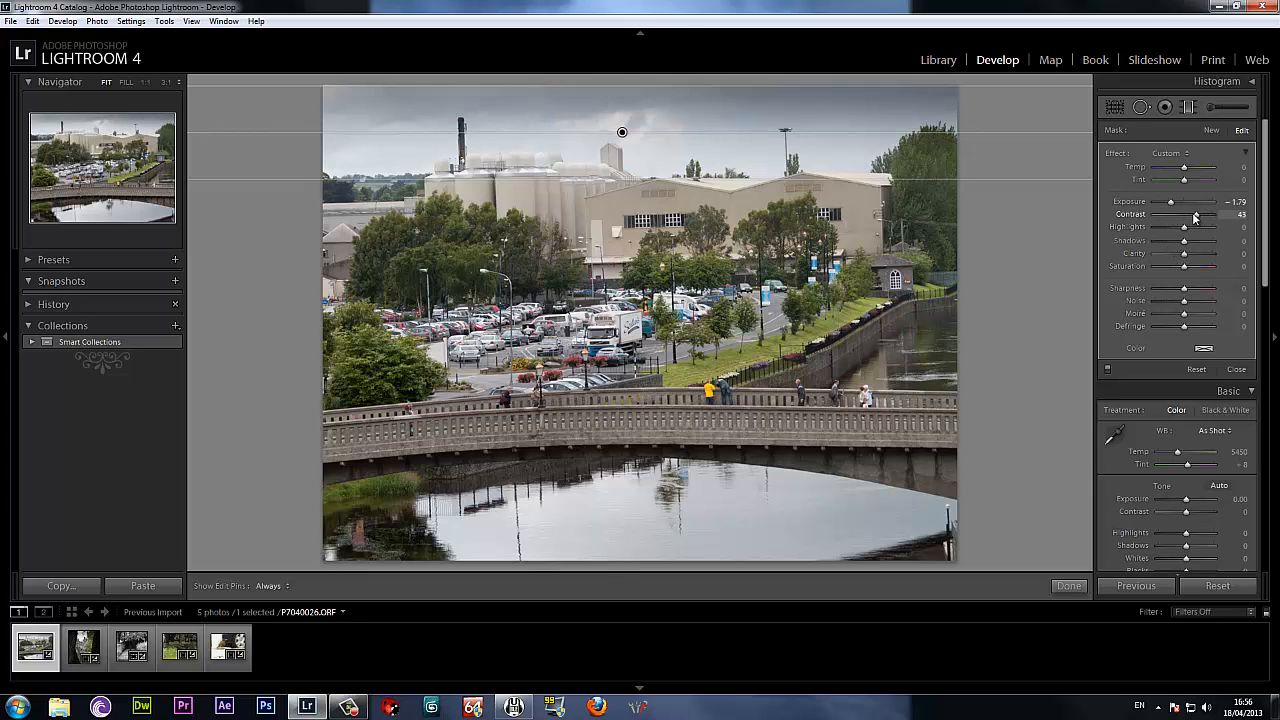
{"action": "left_click_drag", "start_coordinate": [1184, 170], "coordinate": [1176, 170]}
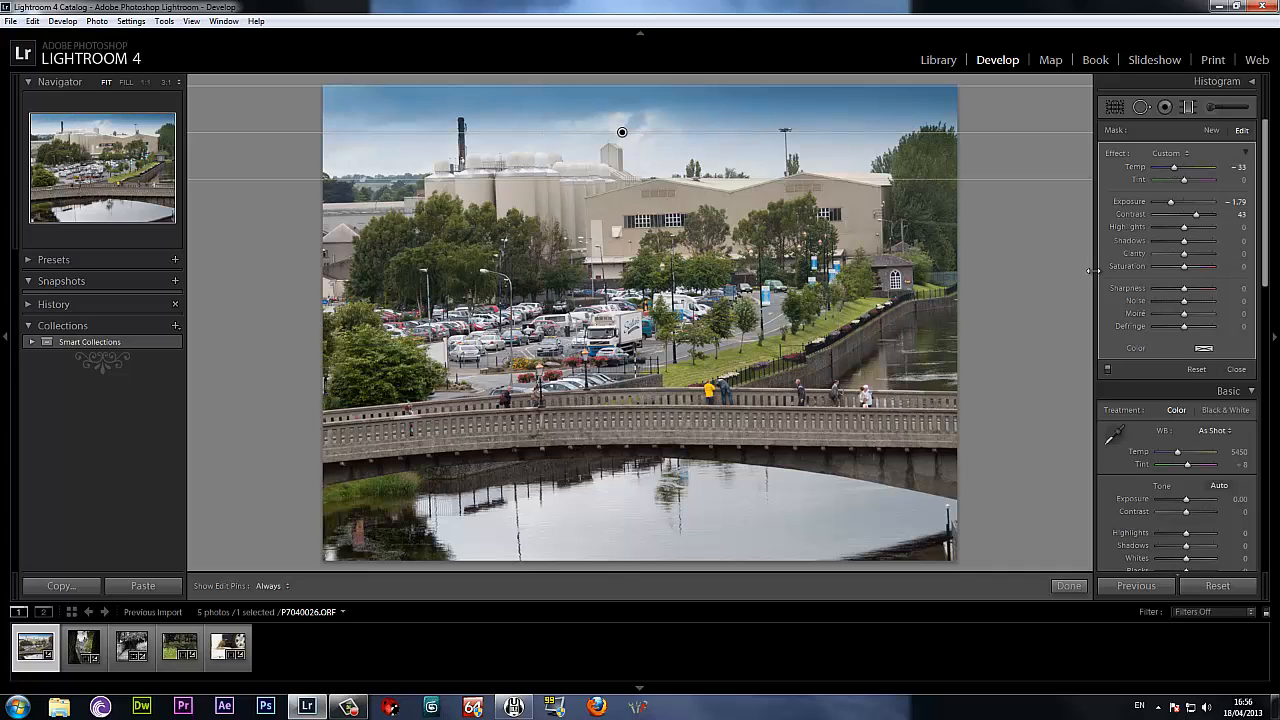
{"action": "key", "text": "y"}
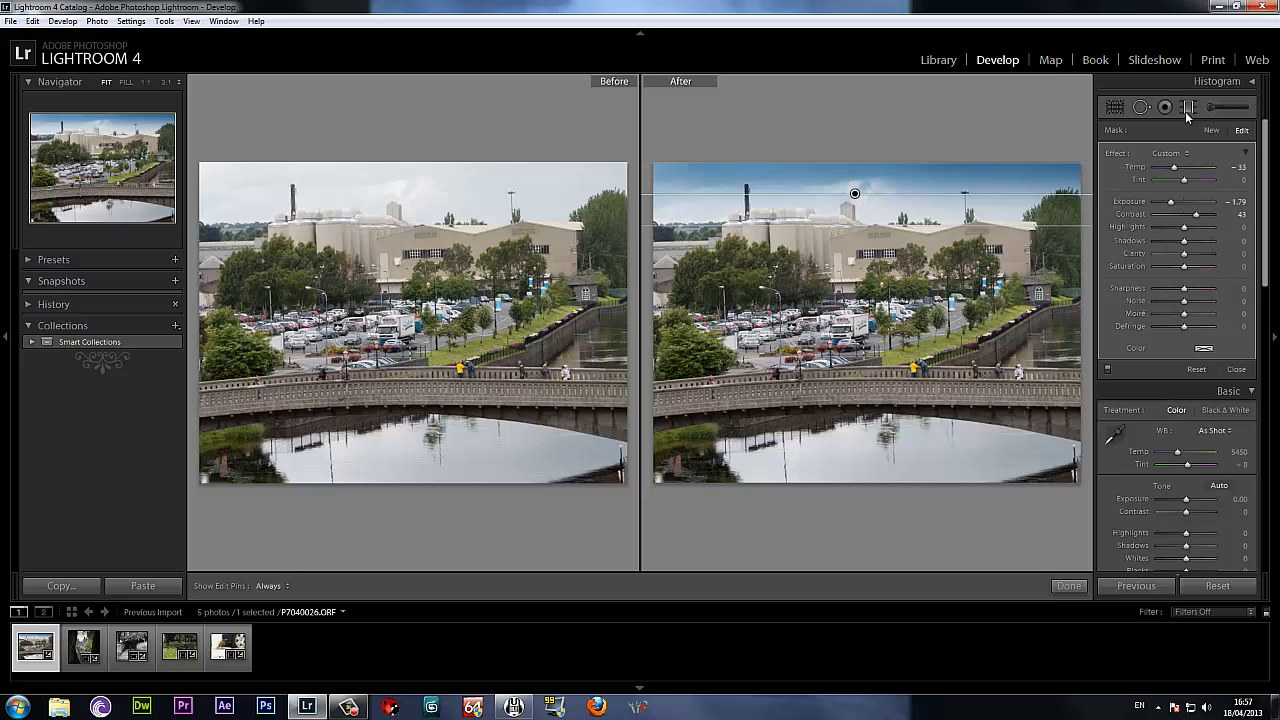
{"action": "left_click", "coordinate": [1068, 585]}
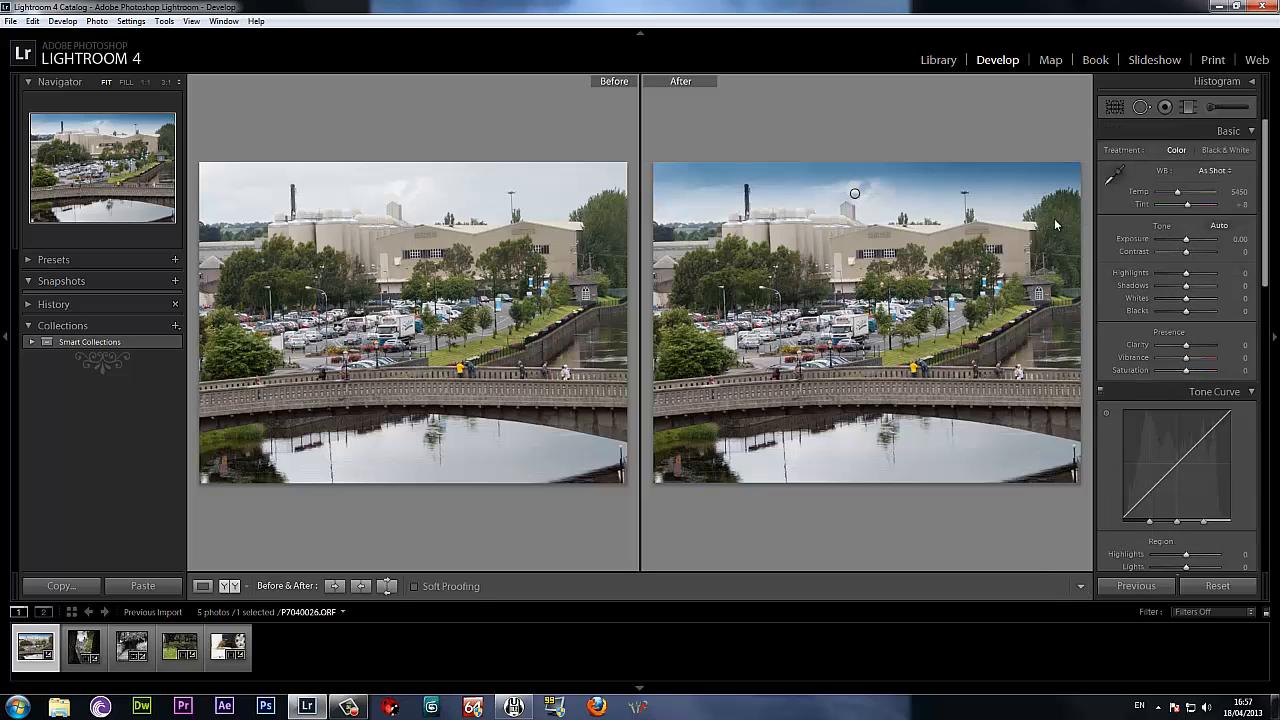
Add a graduated filter over the water in the bridge photo with Temp -17, Exposure -0.51, Clarity -1, Sharpness 59 and Noise -66.
{"action": "left_click", "coordinate": [1189, 107]}
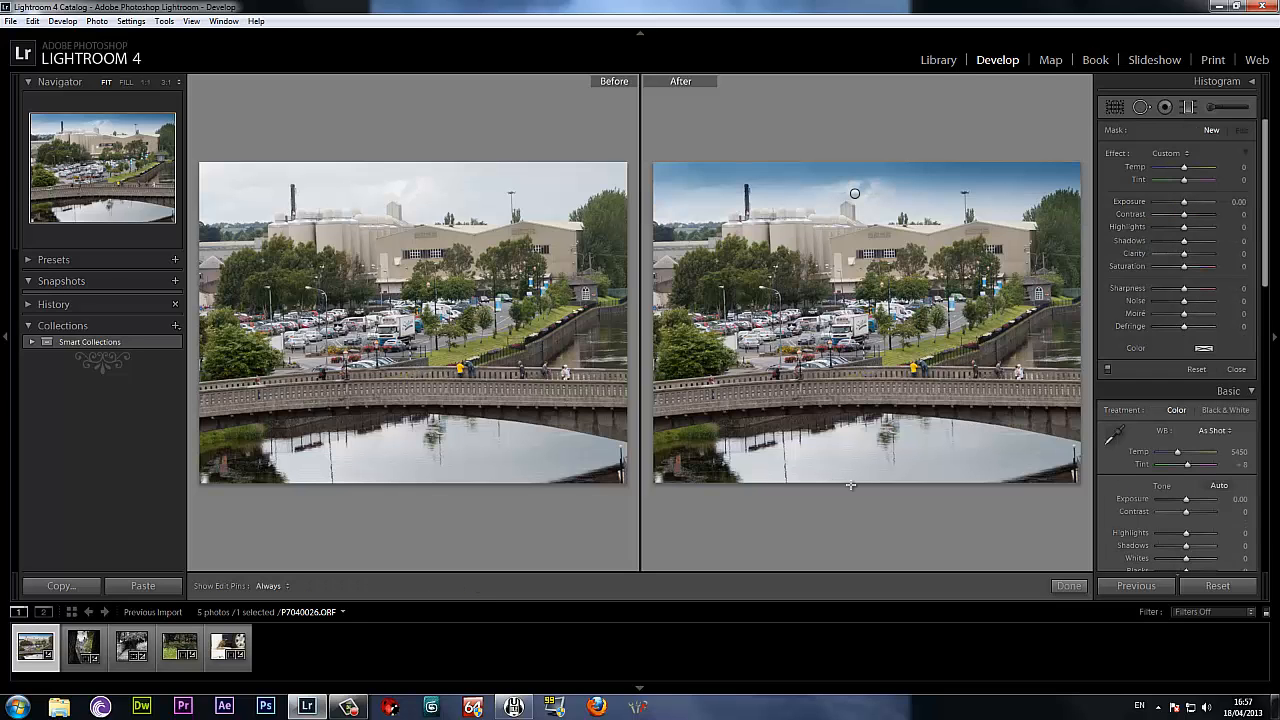
{"action": "left_click_drag", "start_coordinate": [850, 485], "coordinate": [850, 416]}
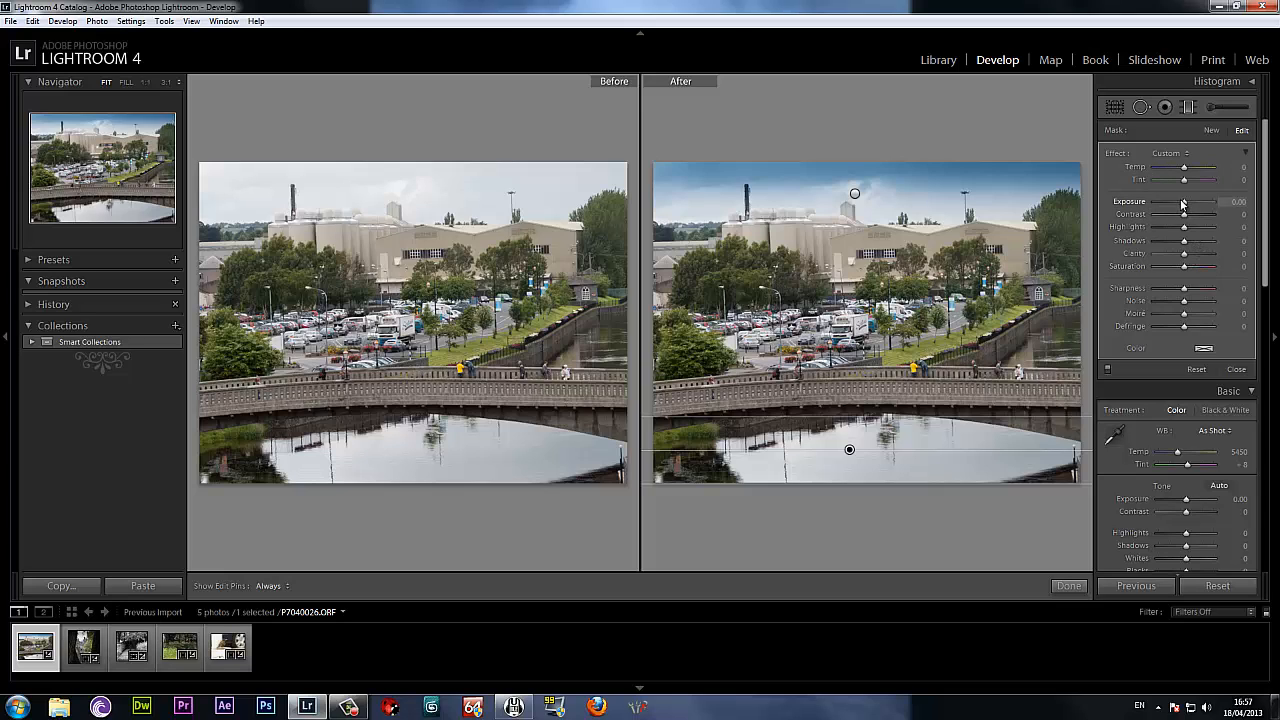
{"action": "left_click_drag", "start_coordinate": [1182, 203], "coordinate": [1180, 169]}
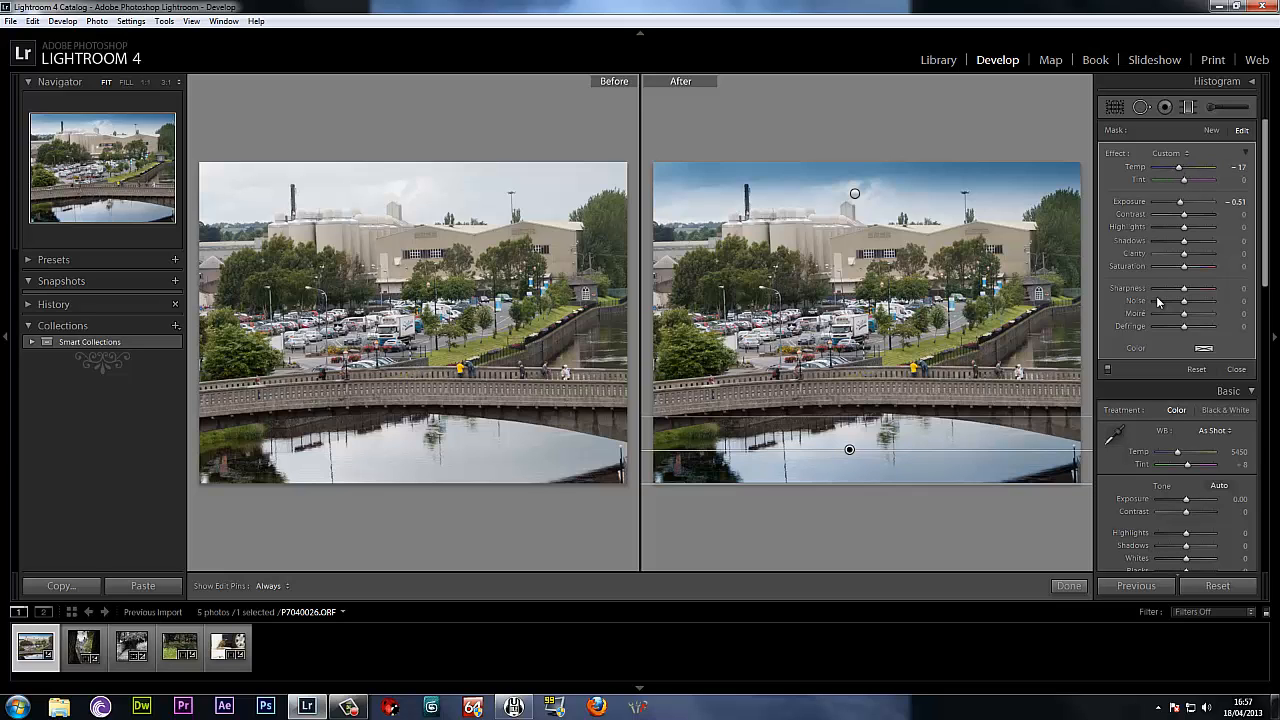
{"action": "left_click_drag", "start_coordinate": [1184, 288], "coordinate": [1200, 292]}
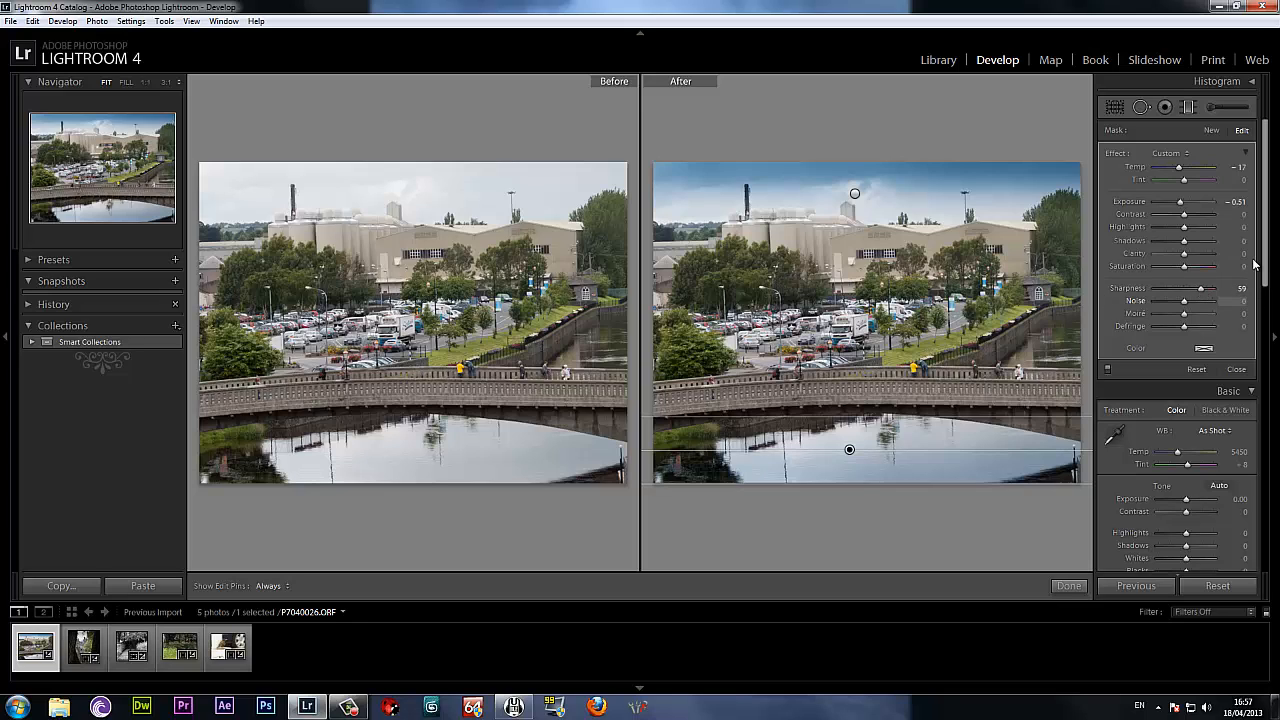
{"action": "mouse_move", "coordinate": [1188, 259]}
{"action": "left_mouse_down"}
{"action": "mouse_move", "coordinate": [1208, 259]}
{"action": "mouse_move", "coordinate": [1185, 258]}
{"action": "mouse_move", "coordinate": [1192, 301]}
{"action": "mouse_move", "coordinate": [1204, 303]}
{"action": "mouse_move", "coordinate": [1164, 302]}
{"action": "left_mouse_up"}
Crop the bridge photo narrower, trimming mainly its two sides, and compare the before and after versions side by side.
{"action": "left_click", "coordinate": [1114, 107]}
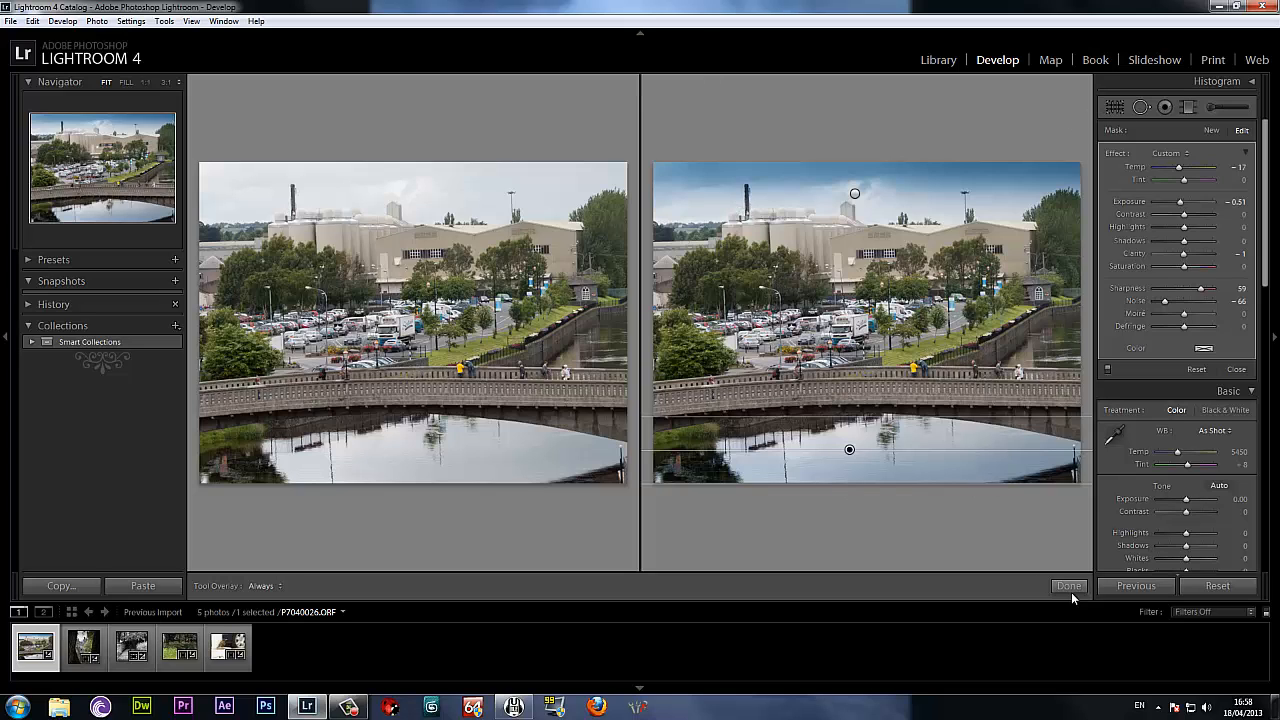
{"action": "left_click", "coordinate": [1069, 590]}
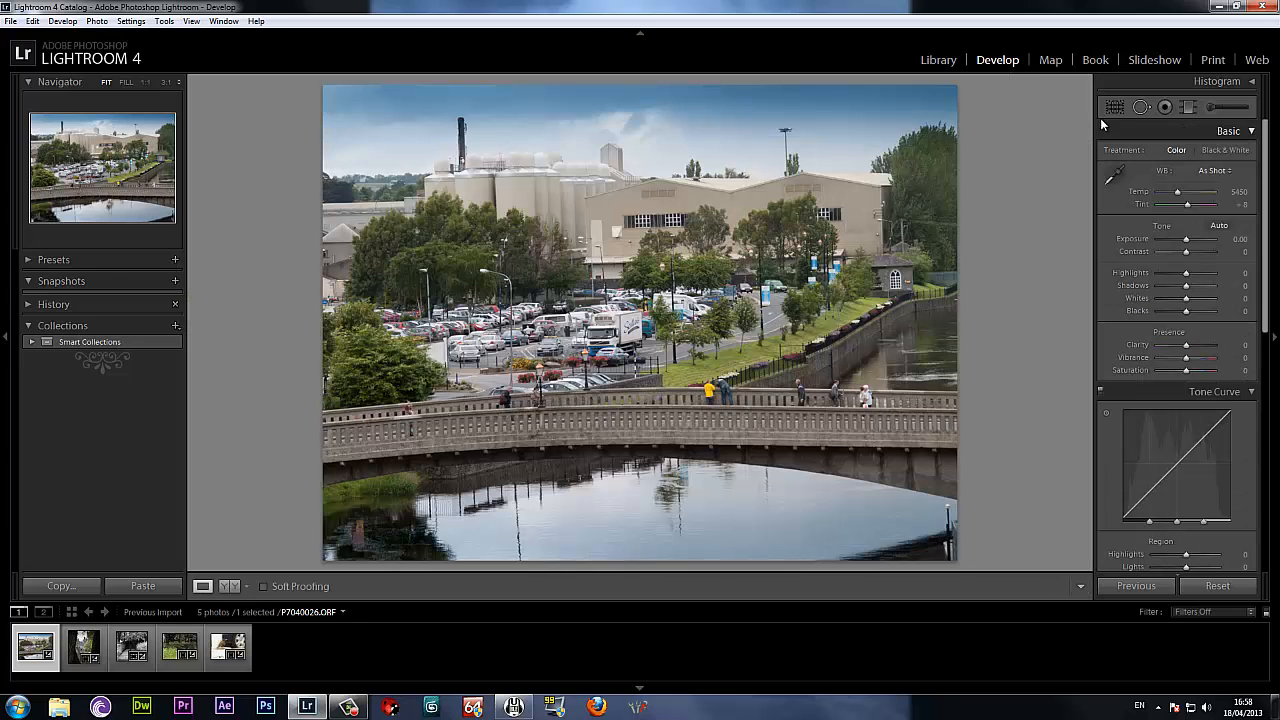
{"action": "key", "text": "r"}
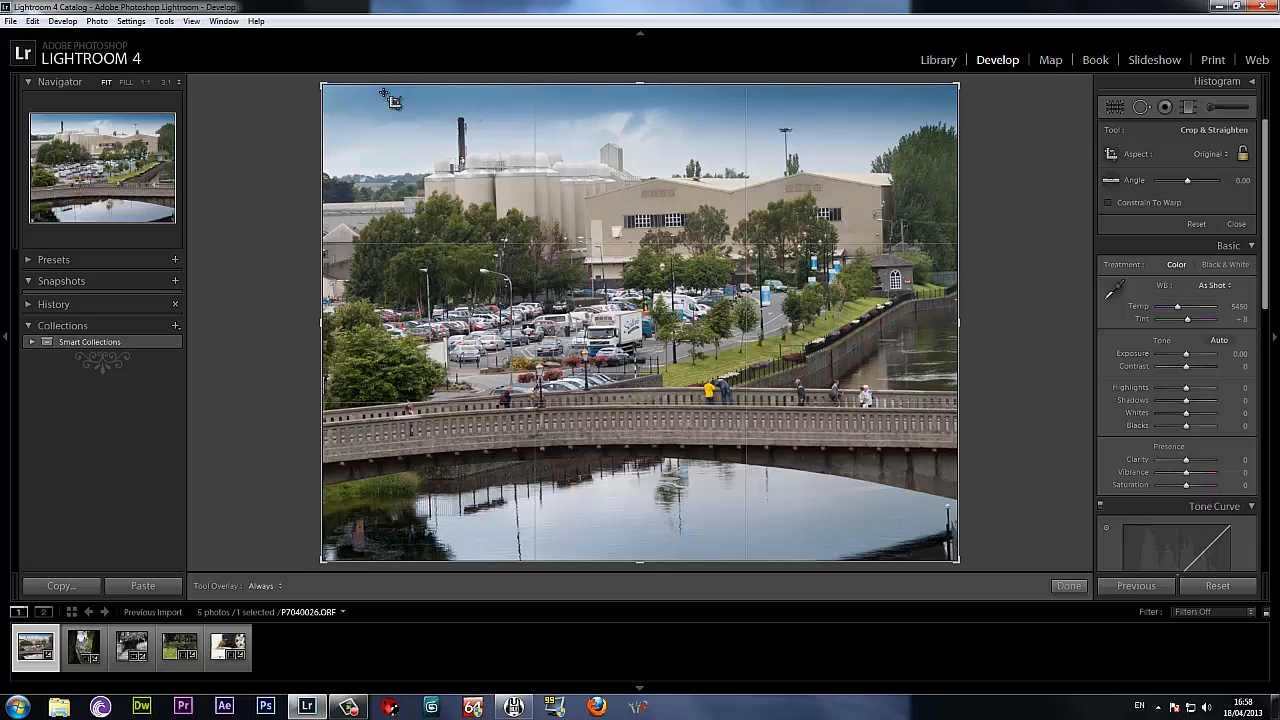
{"action": "left_click_drag", "start_coordinate": [381, 92], "coordinate": [902, 566]}
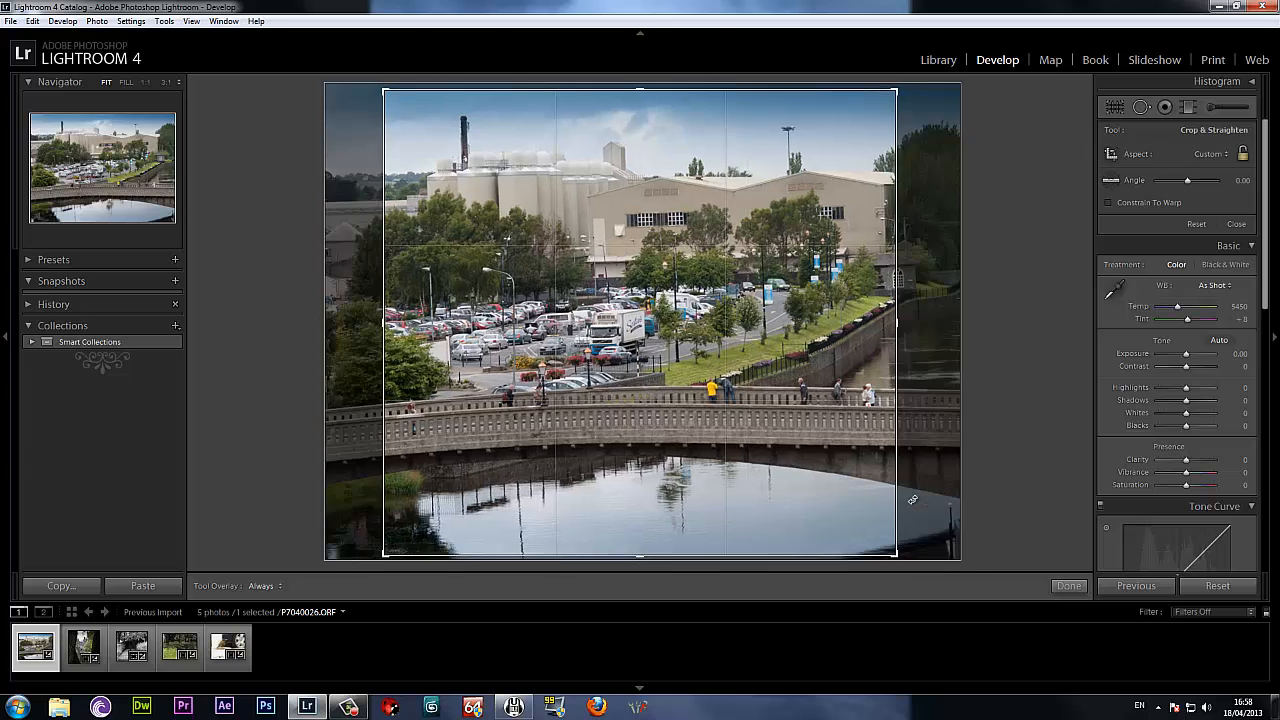
{"action": "left_click", "coordinate": [1069, 586]}
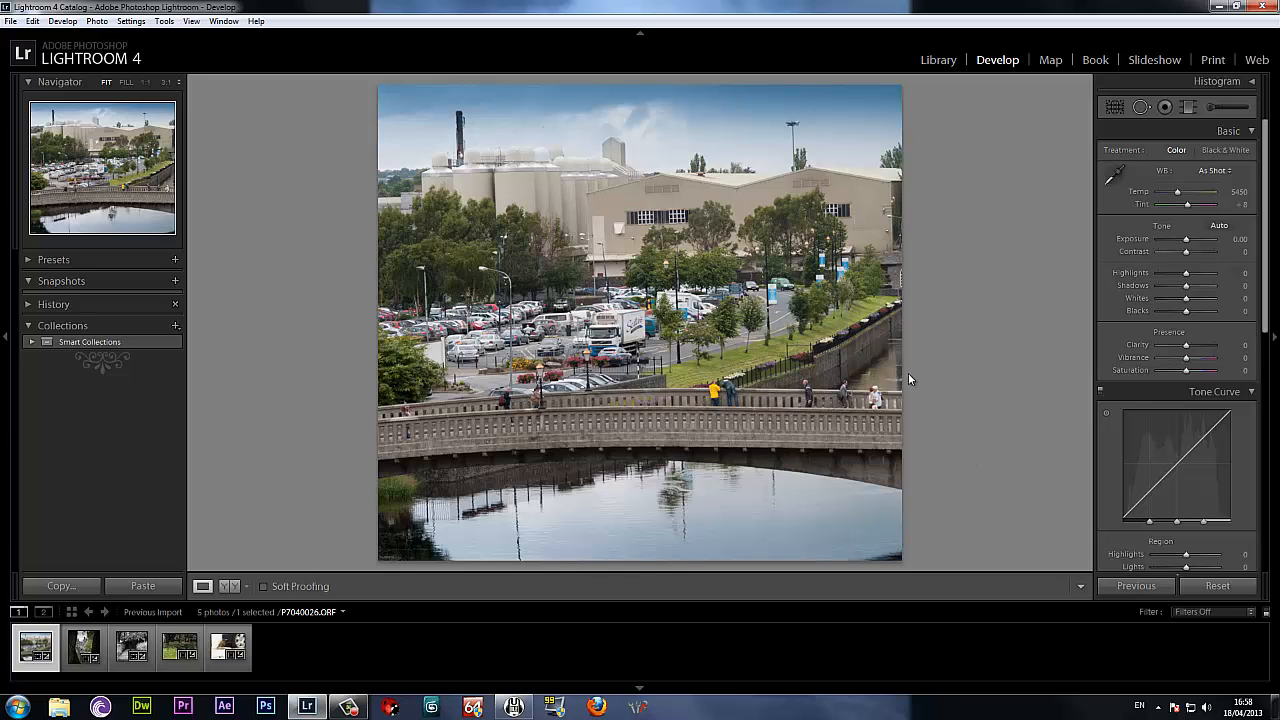
{"action": "key", "text": "y"}
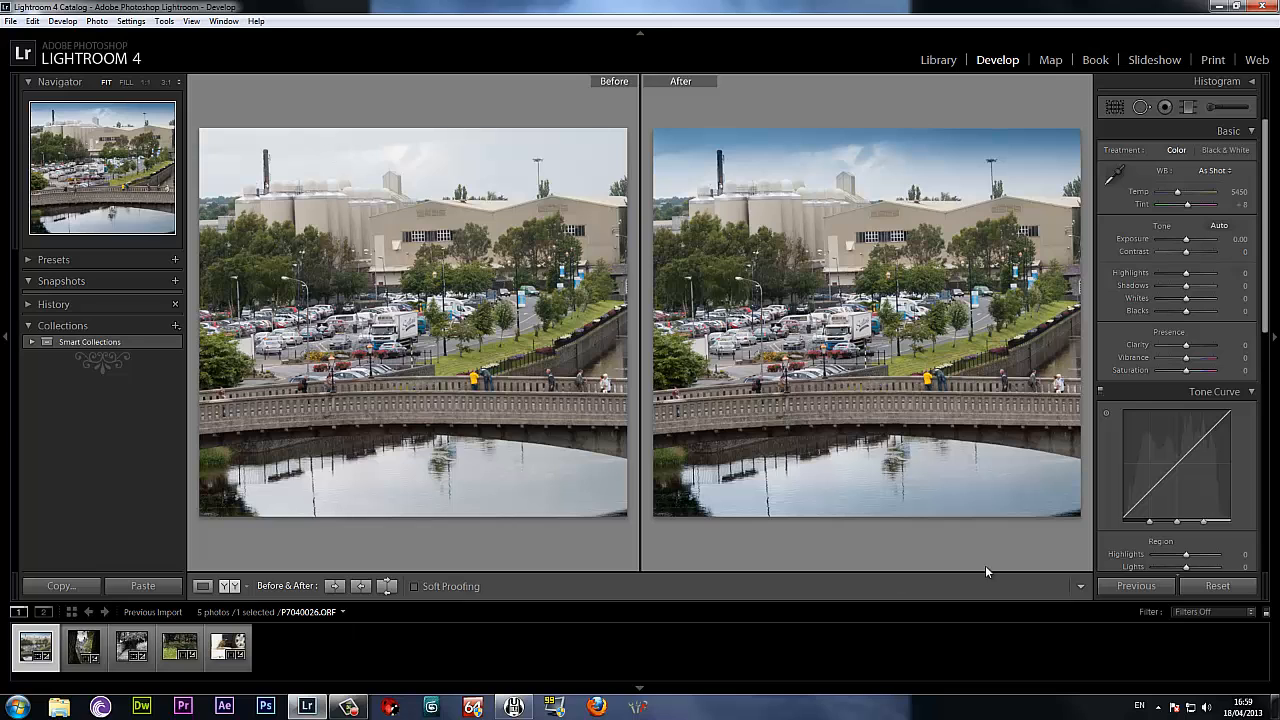
Reset all adjustments on the bridge photo and return to the single-image view.
{"action": "left_click", "coordinate": [1220, 586]}
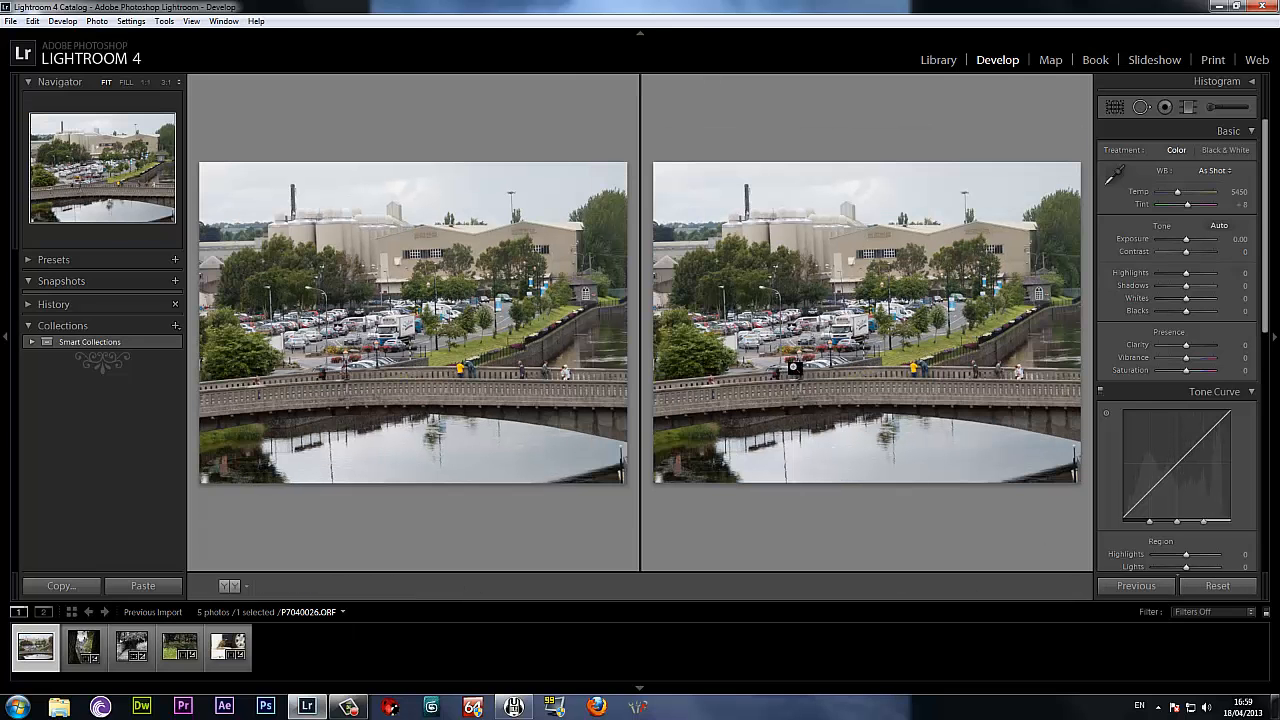
{"action": "key", "text": "y"}
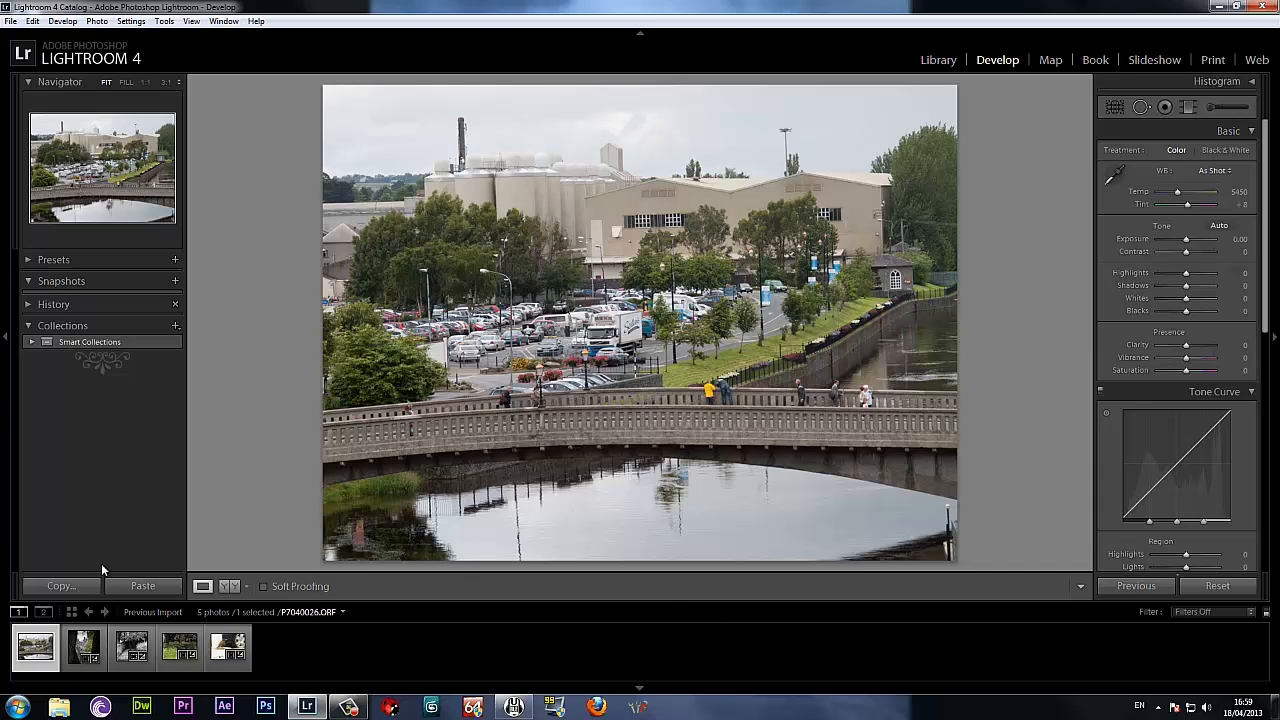
Reset all adjustments on the castle, stone steps, woodland path and bird photos, and reopen the woodland path photo.
{"action": "left_click", "coordinate": [85, 662]}
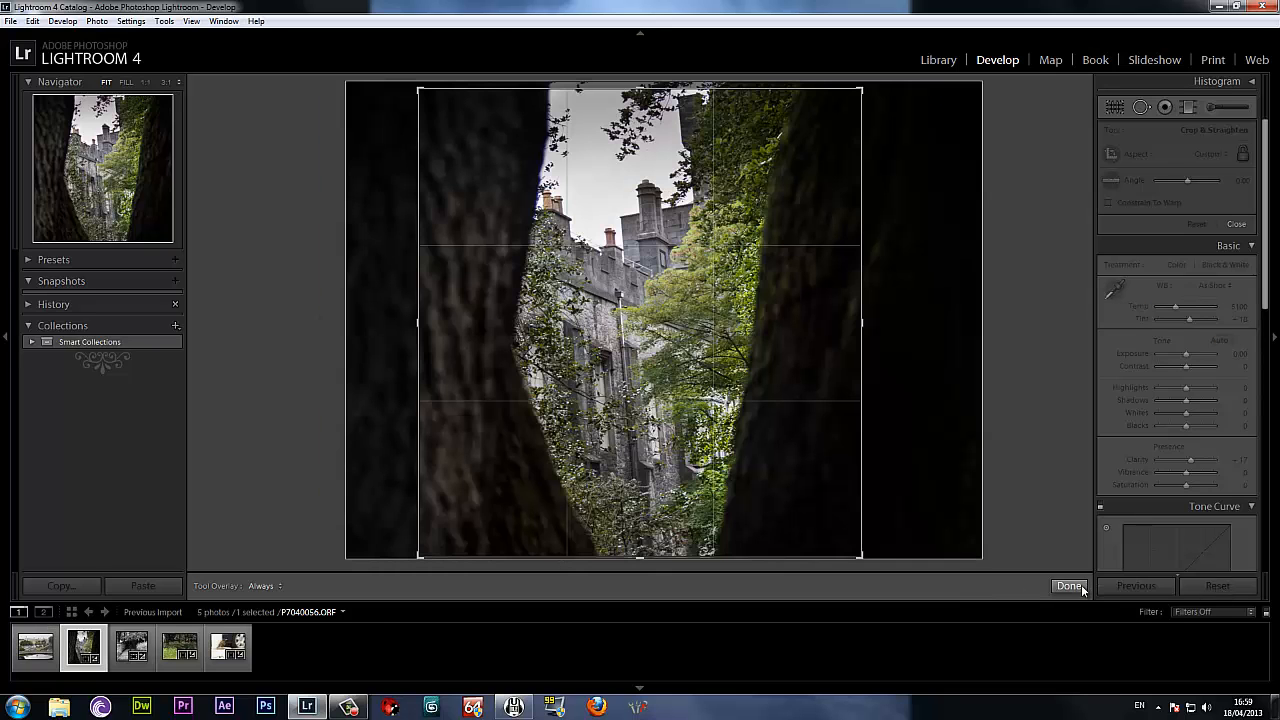
{"action": "left_click", "coordinate": [1212, 588]}
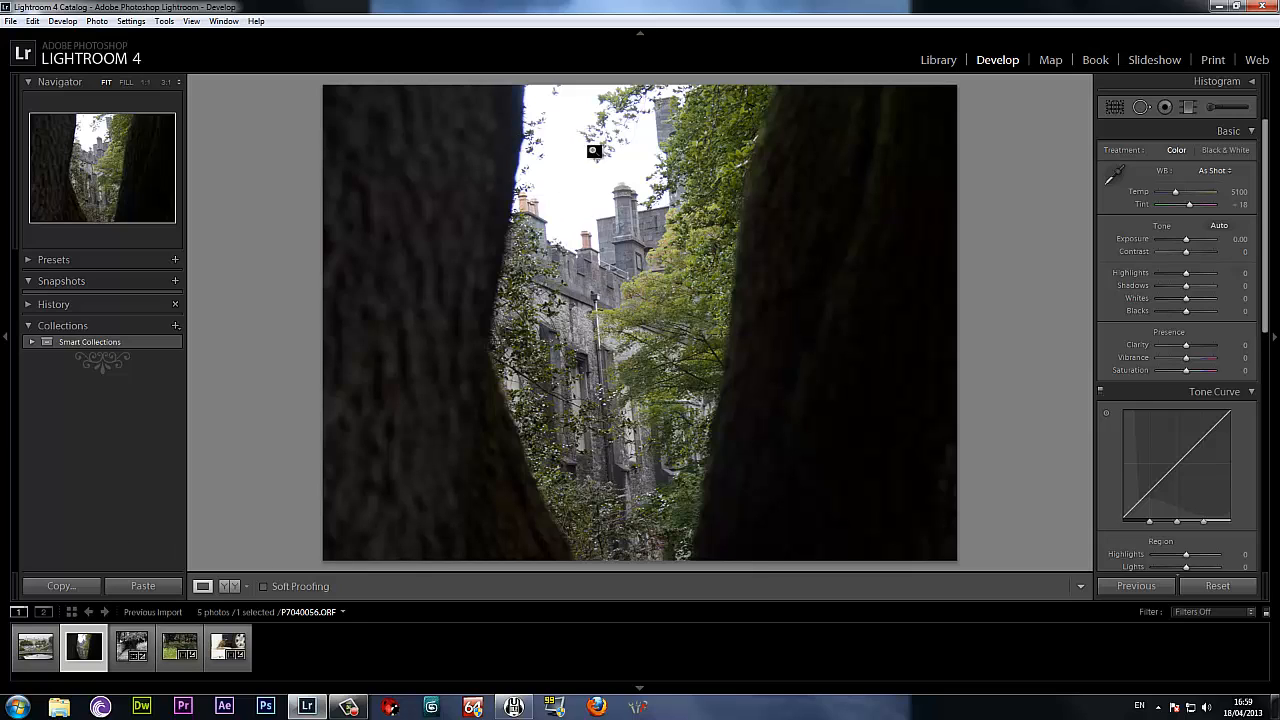
{"action": "left_click", "coordinate": [133, 652]}
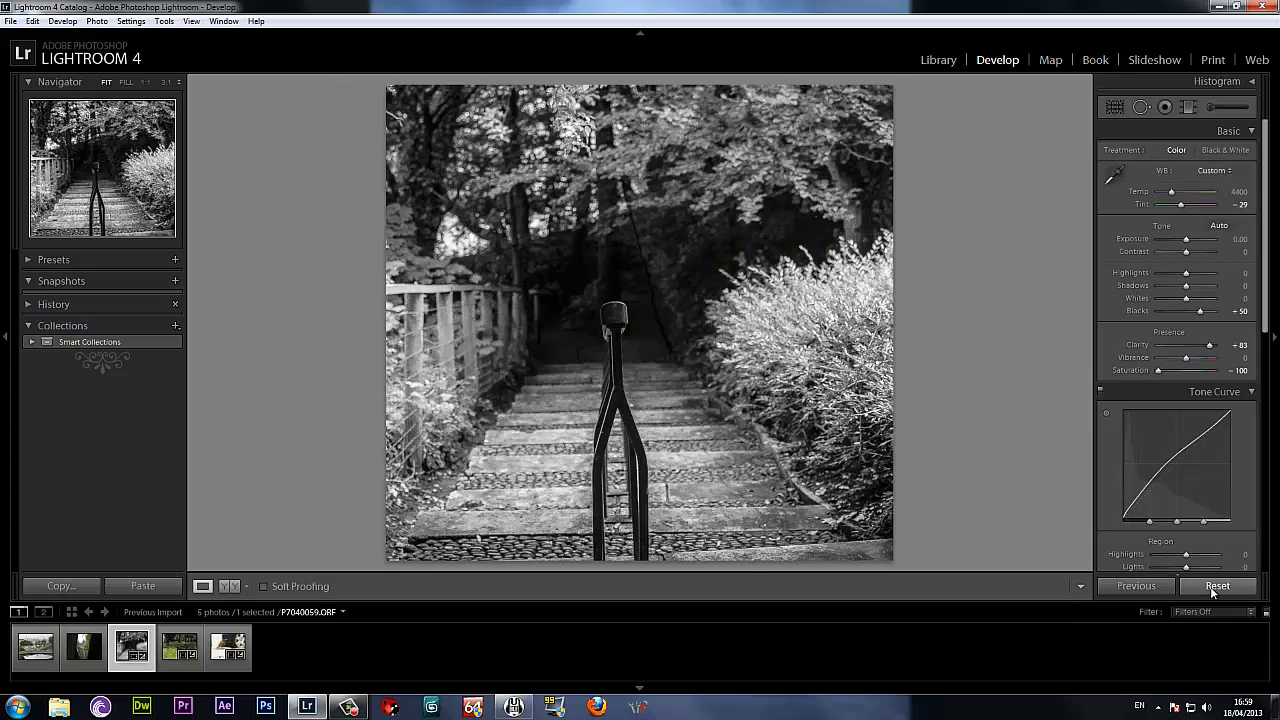
{"action": "left_click", "coordinate": [1213, 588]}
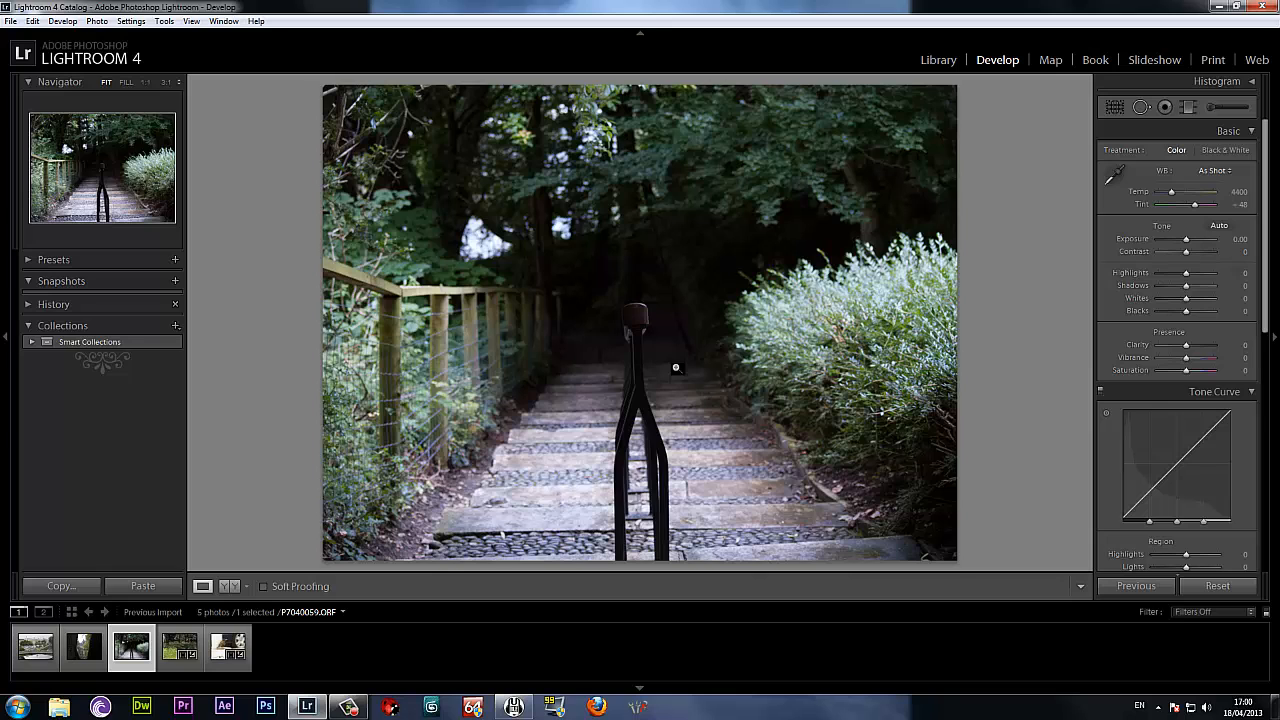
{"action": "left_click", "coordinate": [176, 650]}
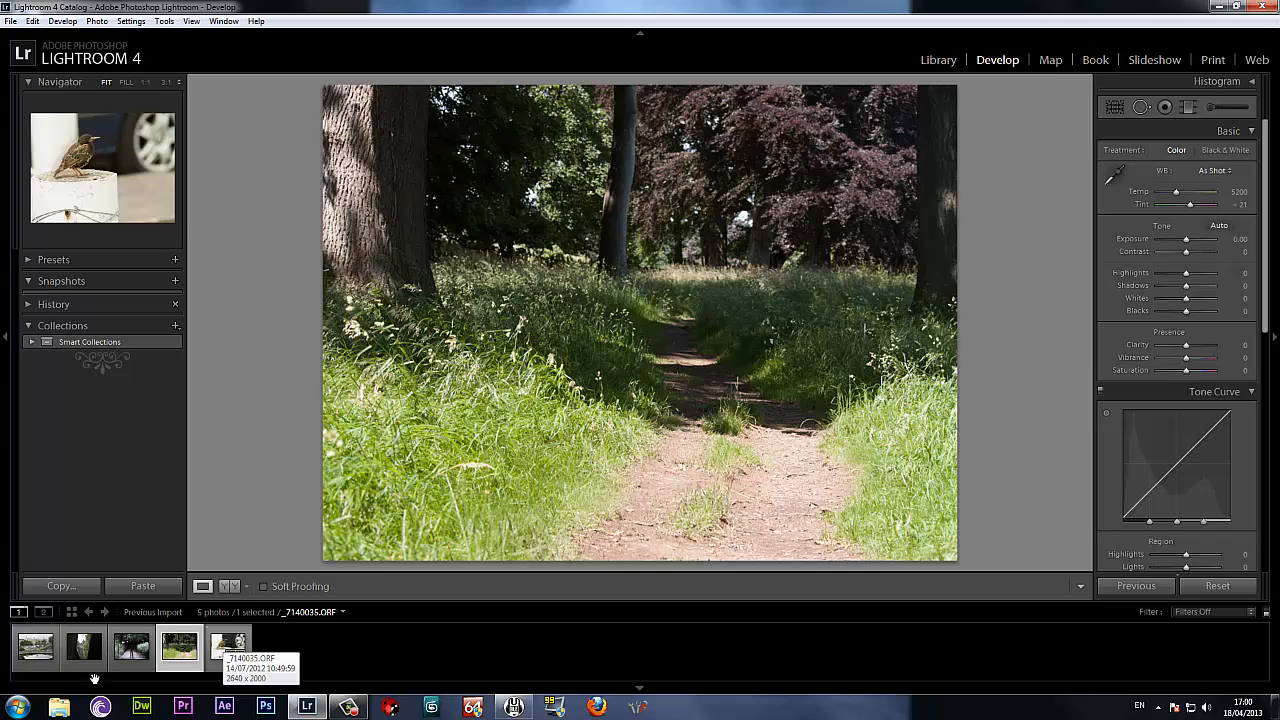
{"action": "left_click", "coordinate": [228, 647]}
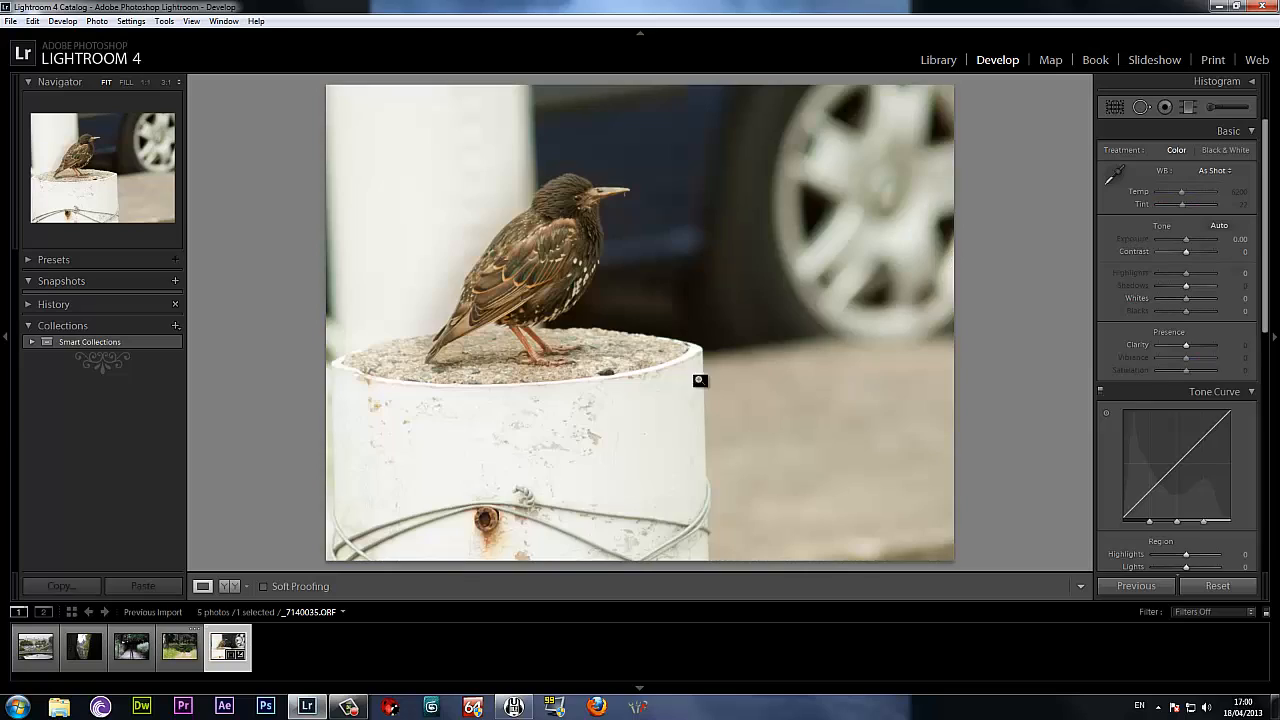
{"action": "left_click", "coordinate": [1218, 587]}
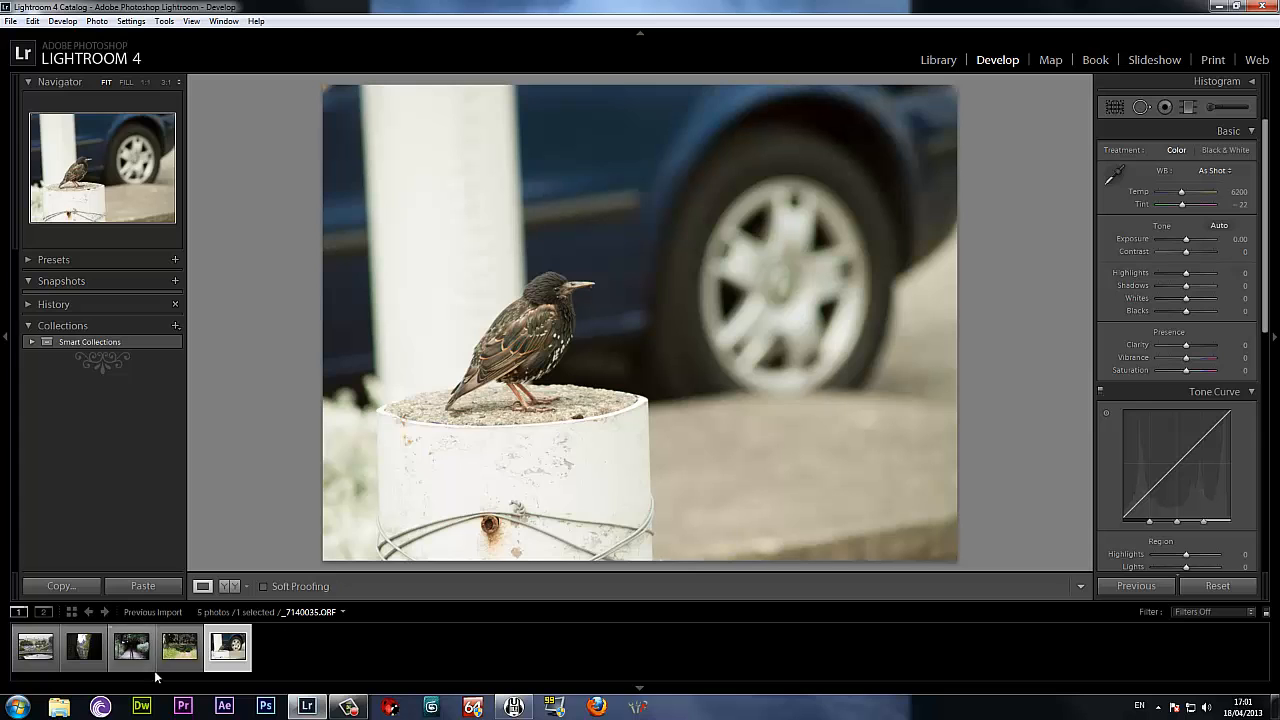
{"action": "left_click", "coordinate": [179, 650]}
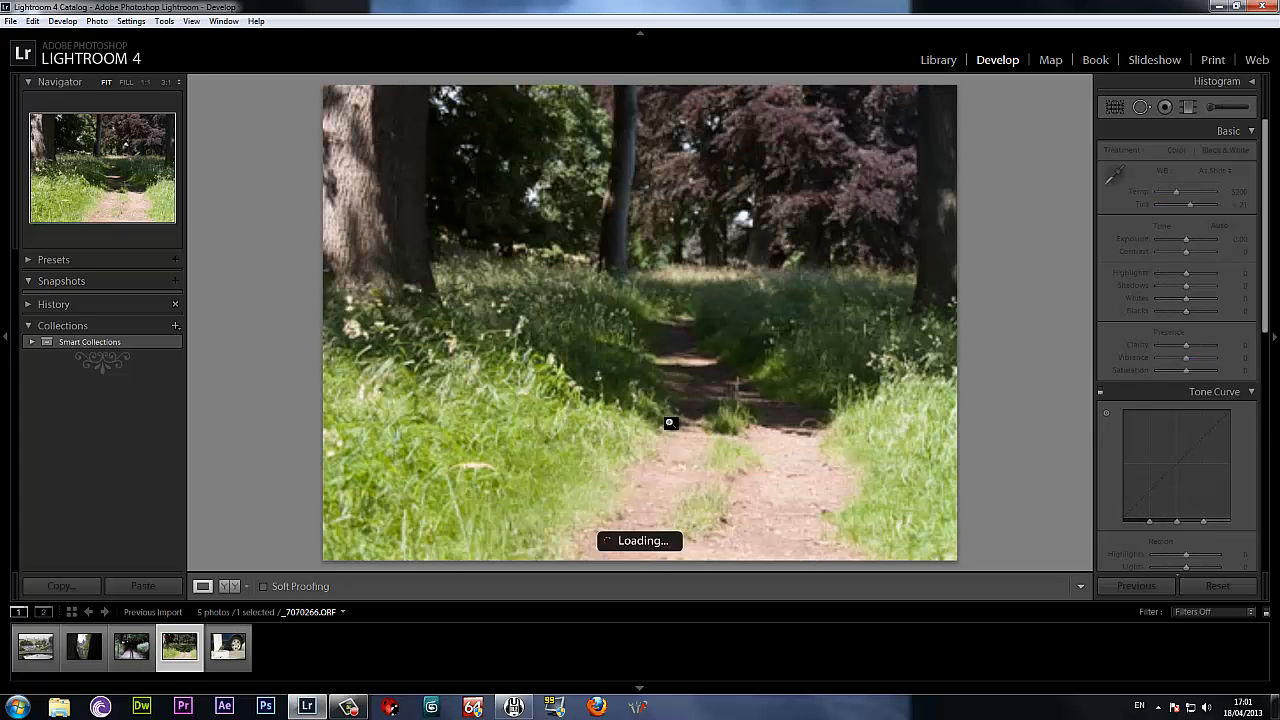